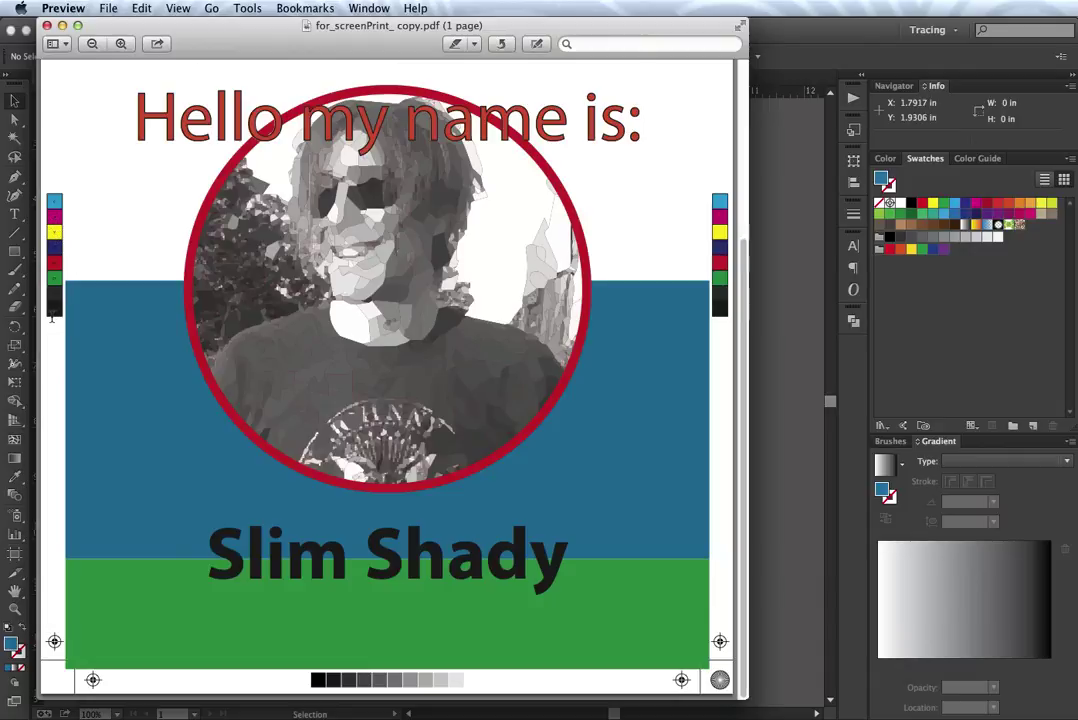
# Examine the color bars beside the artwork in the for_screenPrint_ copy.pdf proof.
pyautogui.press('super+plus')
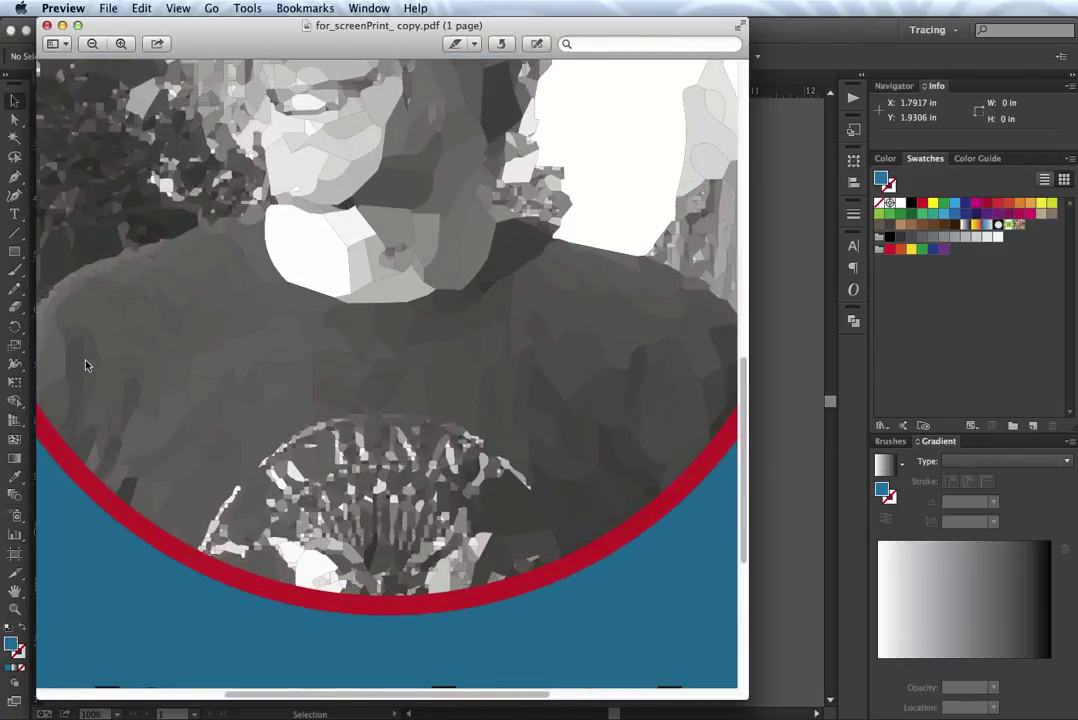
pyautogui.hscroll(-8, 113, 690)
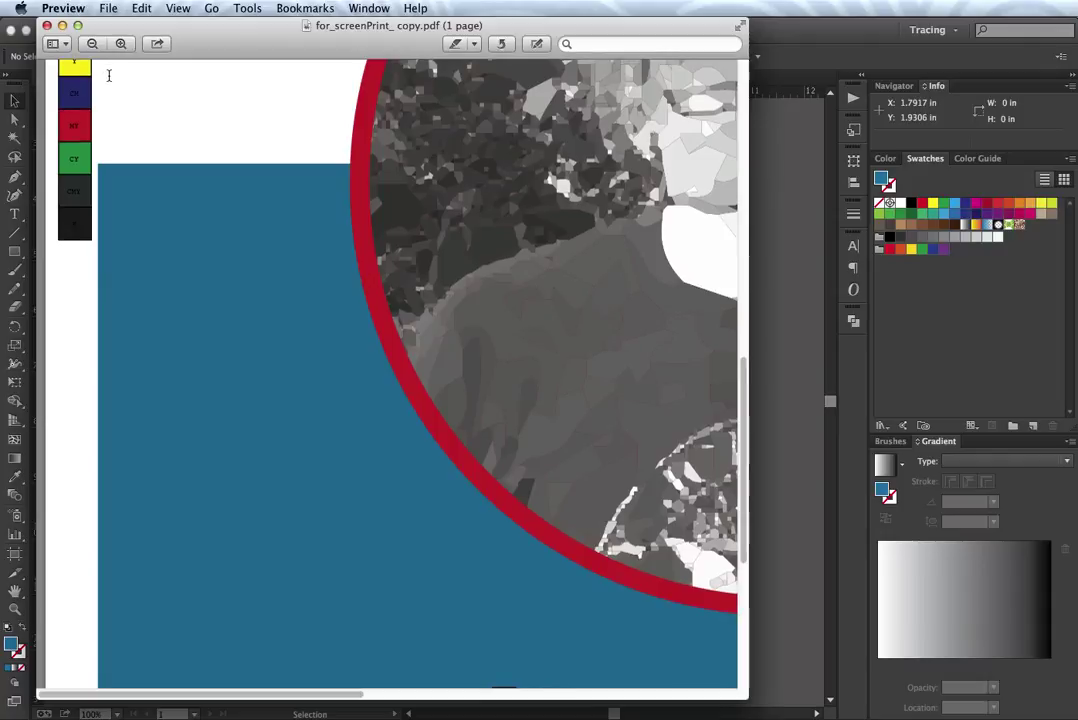
pyautogui.scroll(5, 111, 75)
pyautogui.scroll(2, 111, 75)
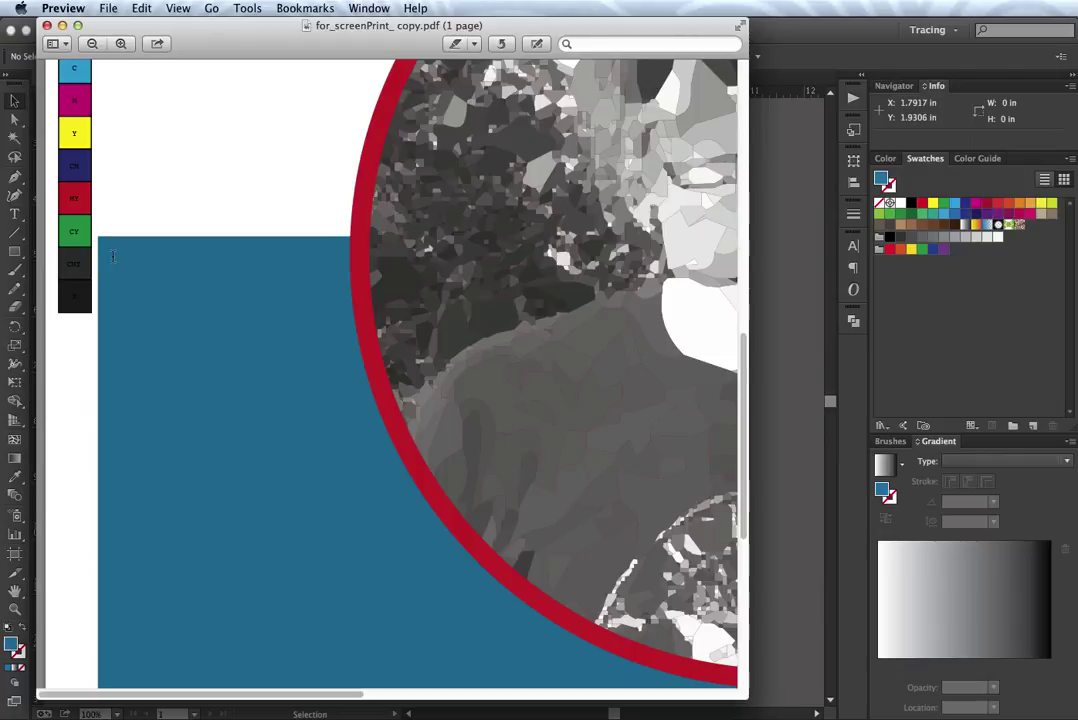
pyautogui.press('super+plus')
pyautogui.press('super+minus')
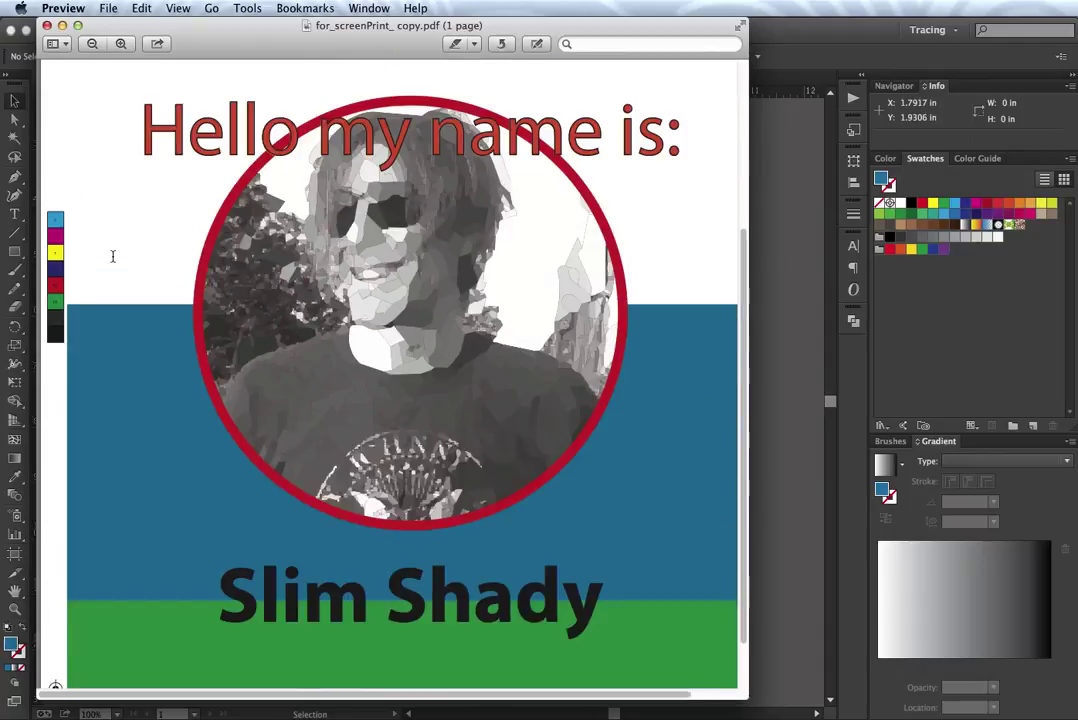
pyautogui.press('super+minus')
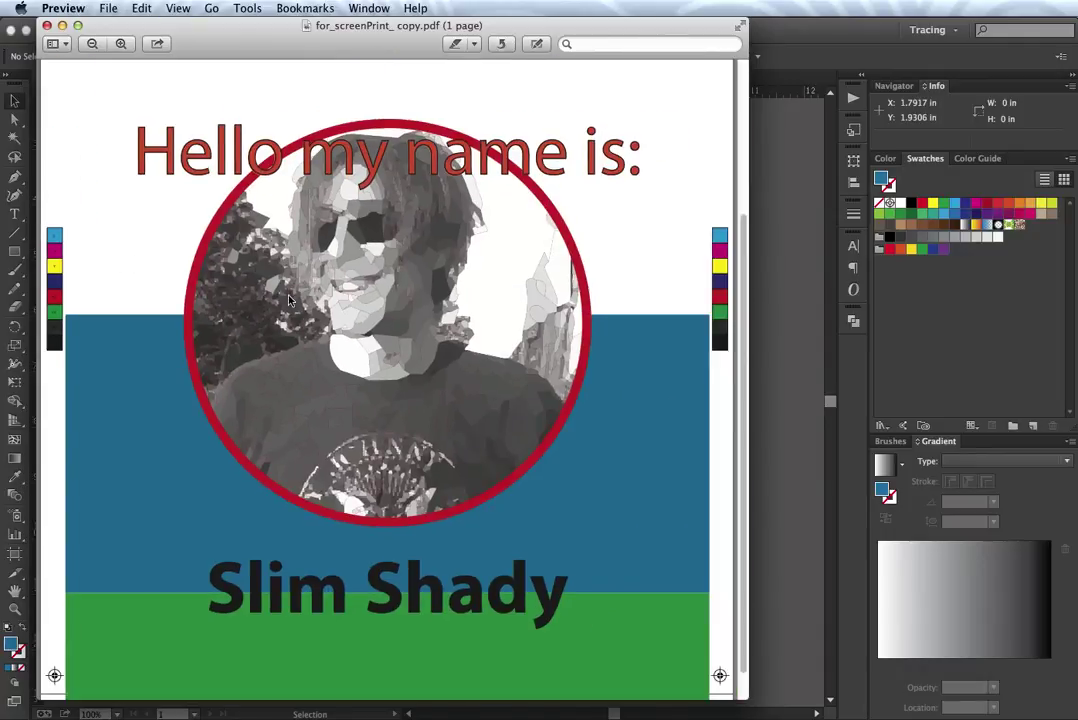
pyautogui.scroll(-2, 289, 320)
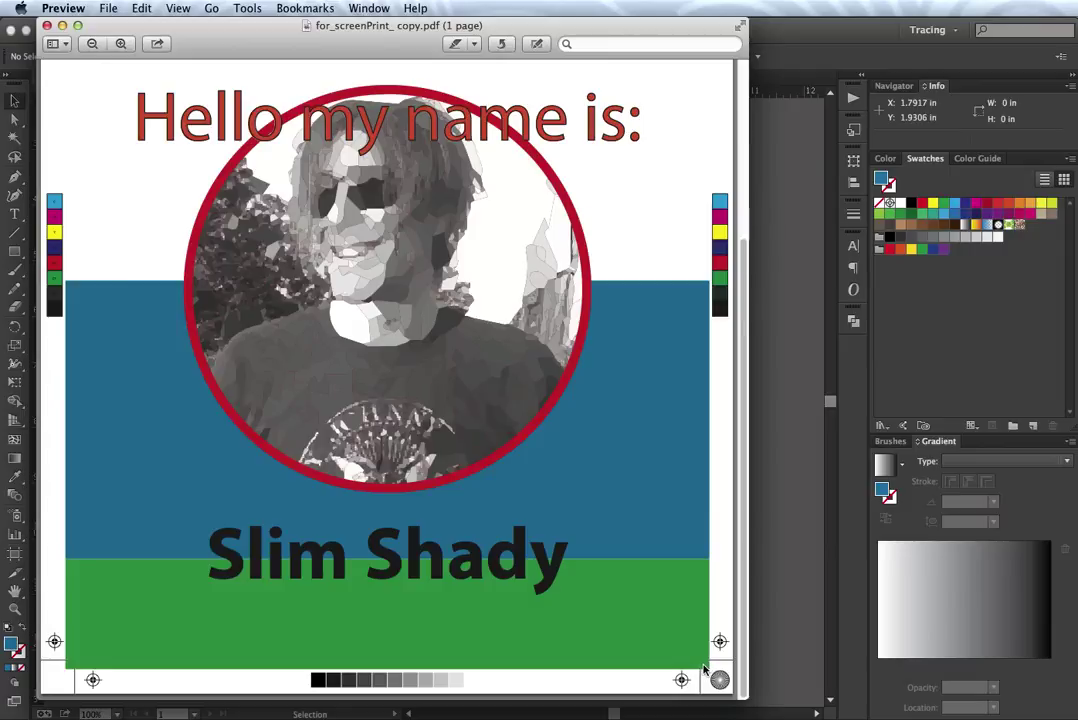
# Examine the trim marks, registration marks and bleed at the lower-right corner of the PDF artwork.
pyautogui.press('super+plus')
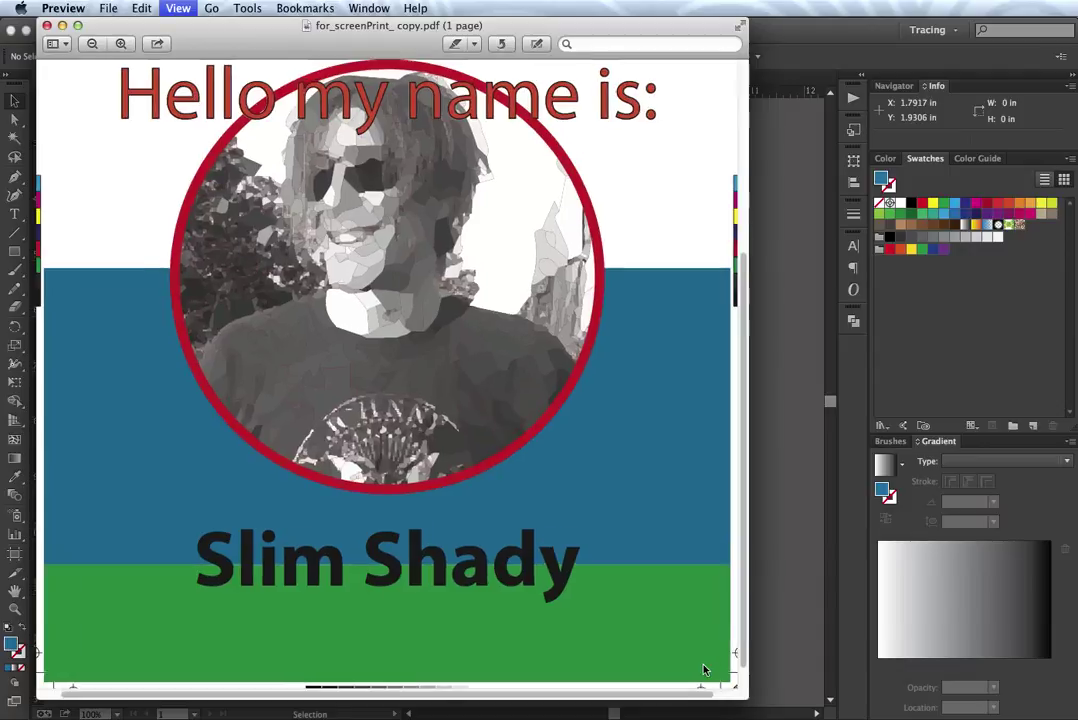
pyautogui.hscroll(10, 720, 690)
pyautogui.scroll(-5, 720, 690)
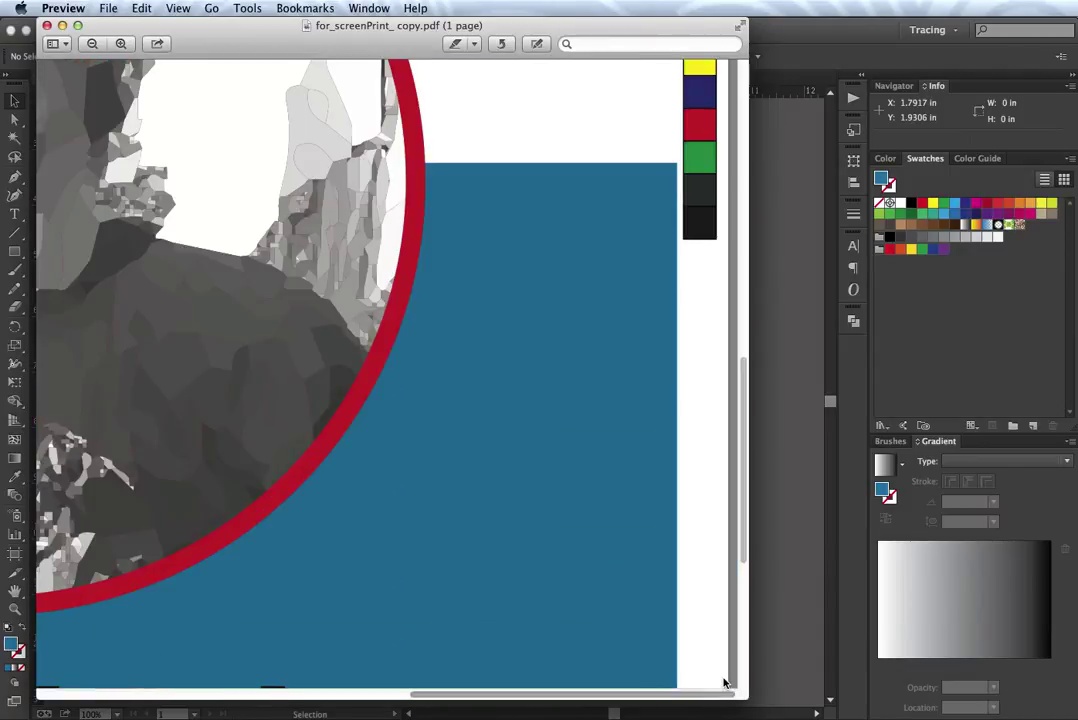
pyautogui.scroll(-5, 735, 683)
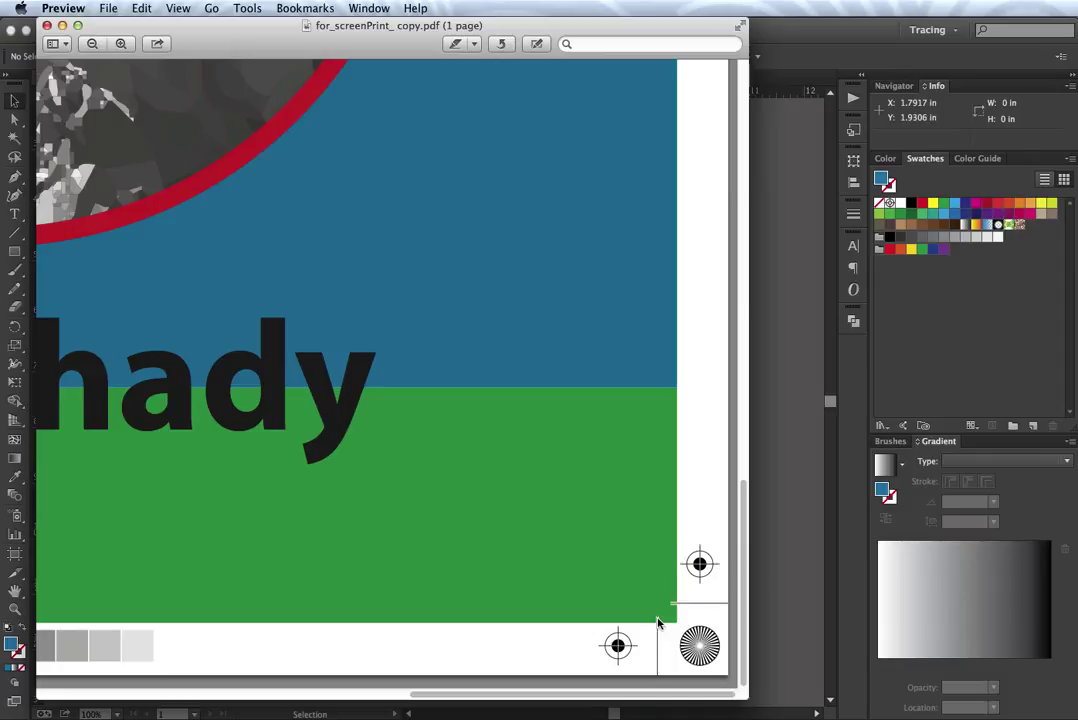
pyautogui.press('super+minus')
pyautogui.press('super+minus')
pyautogui.press('super+minus')
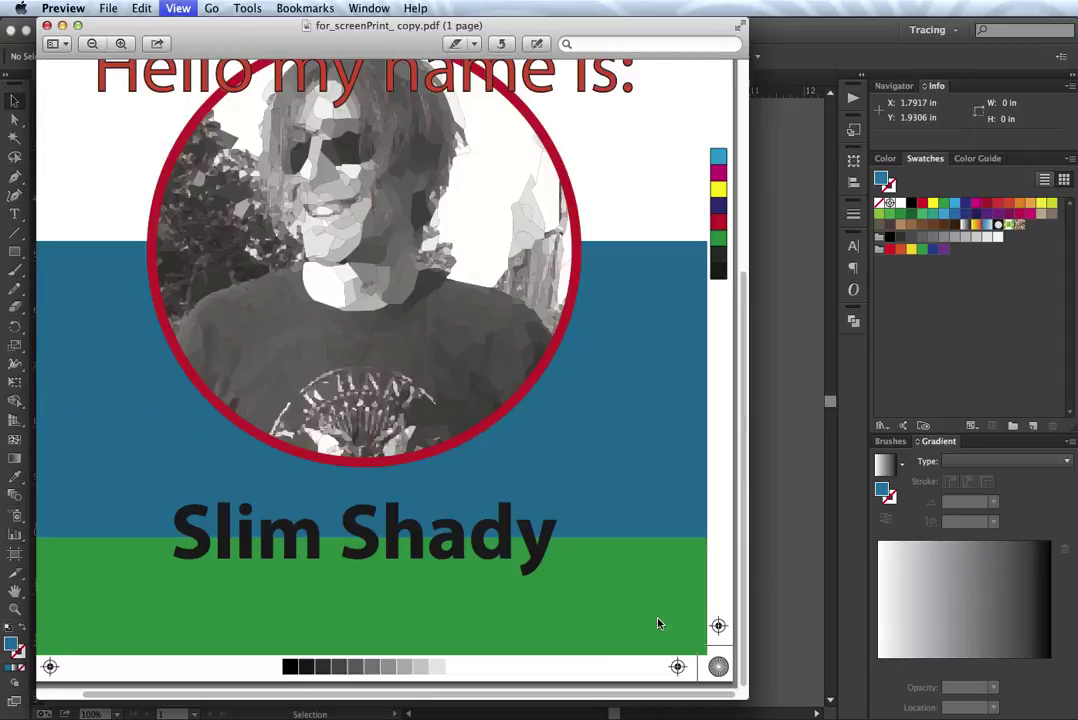
pyautogui.press('super+minus')
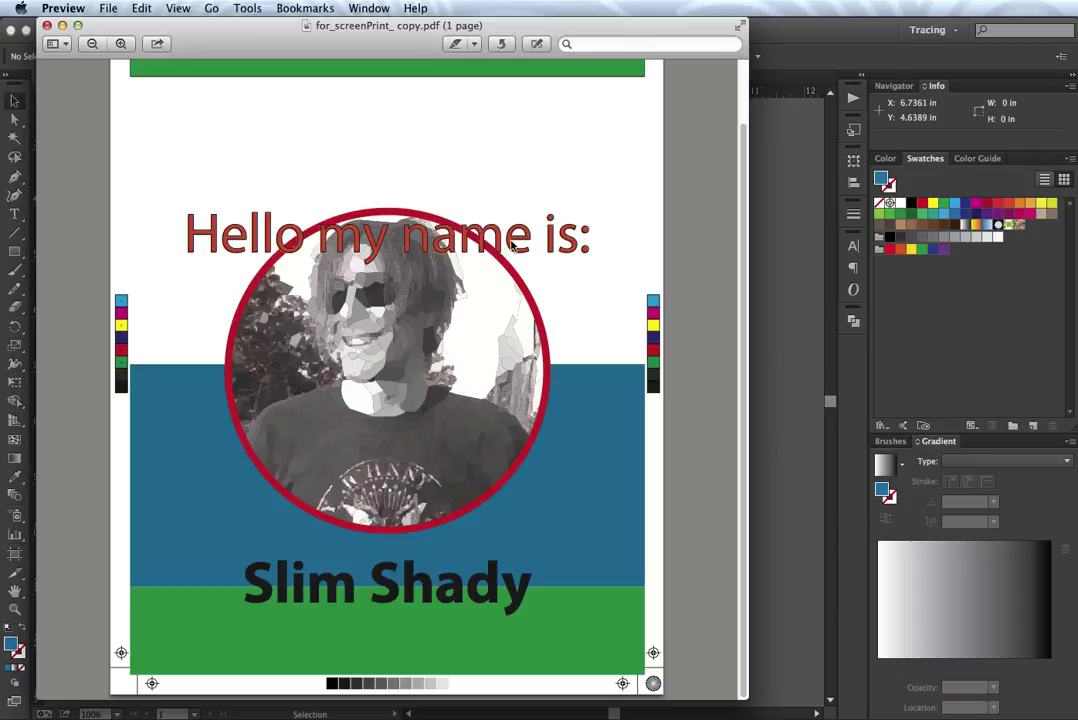
# Switch to Adobe Illustrator and start a new document named MYPrintFile with the Print profile.
pyautogui.press('super+Tab')
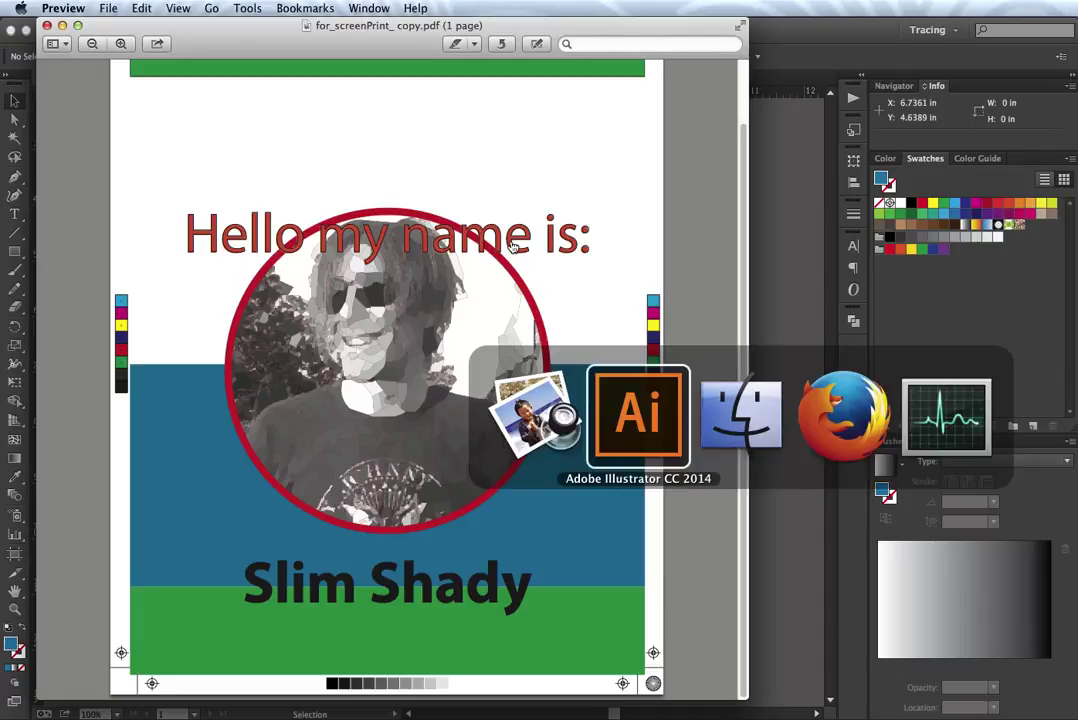
pyautogui.press('super+Tab')
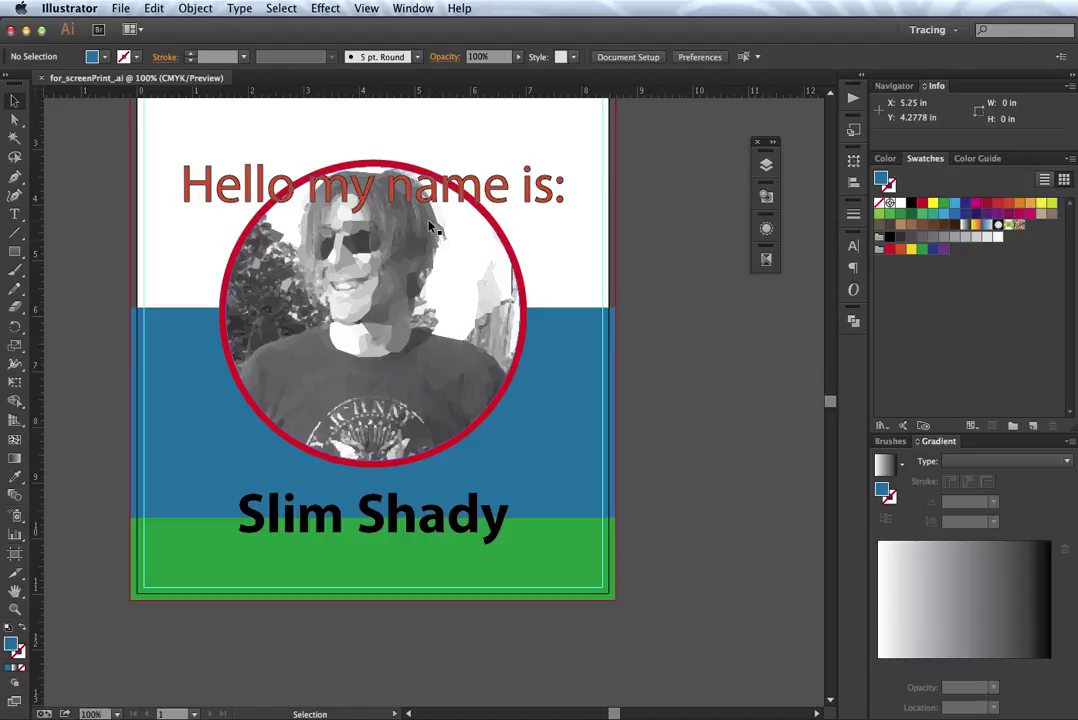
pyautogui.click(118, 9)
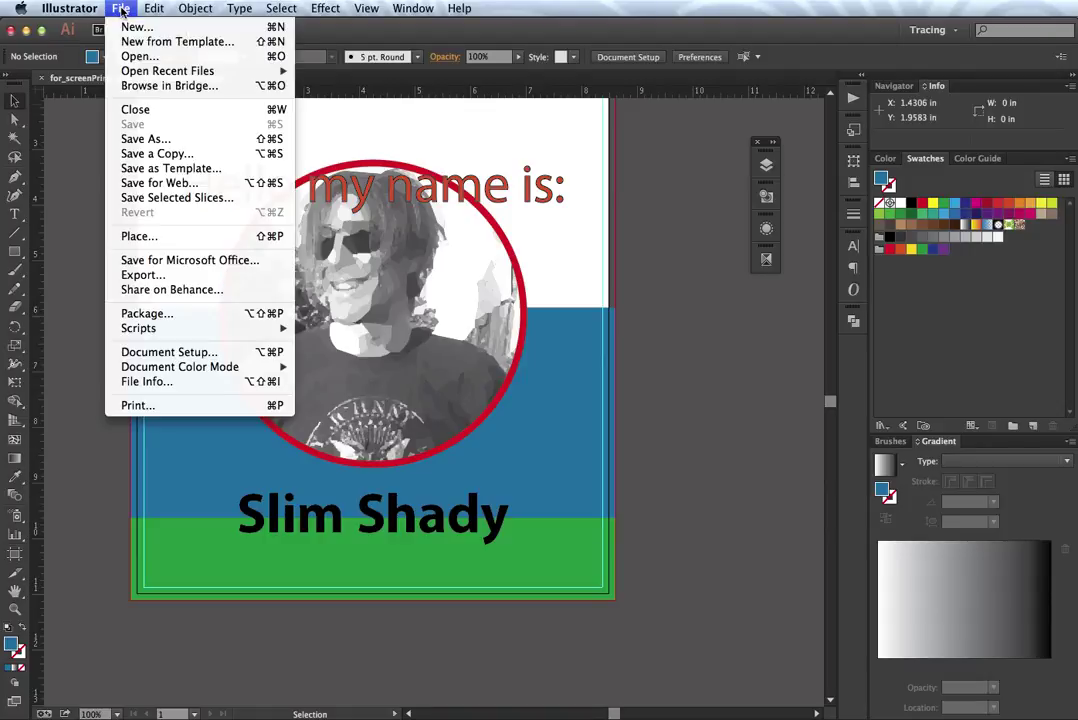
pyautogui.click(128, 28)
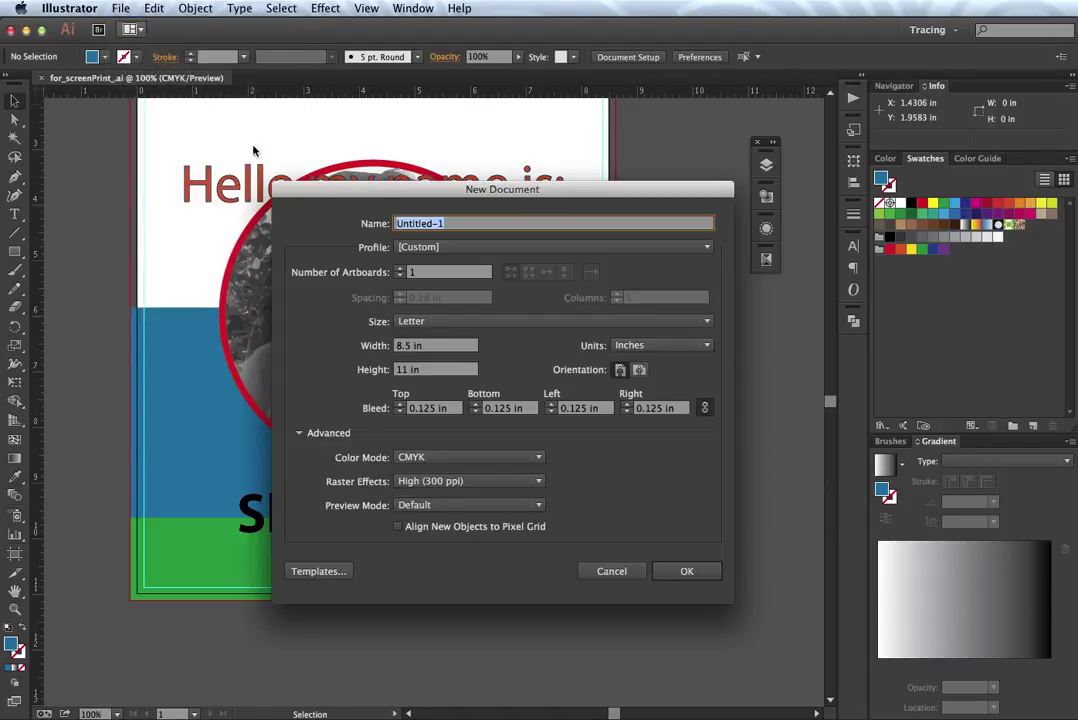
pyautogui.click(379, 235)
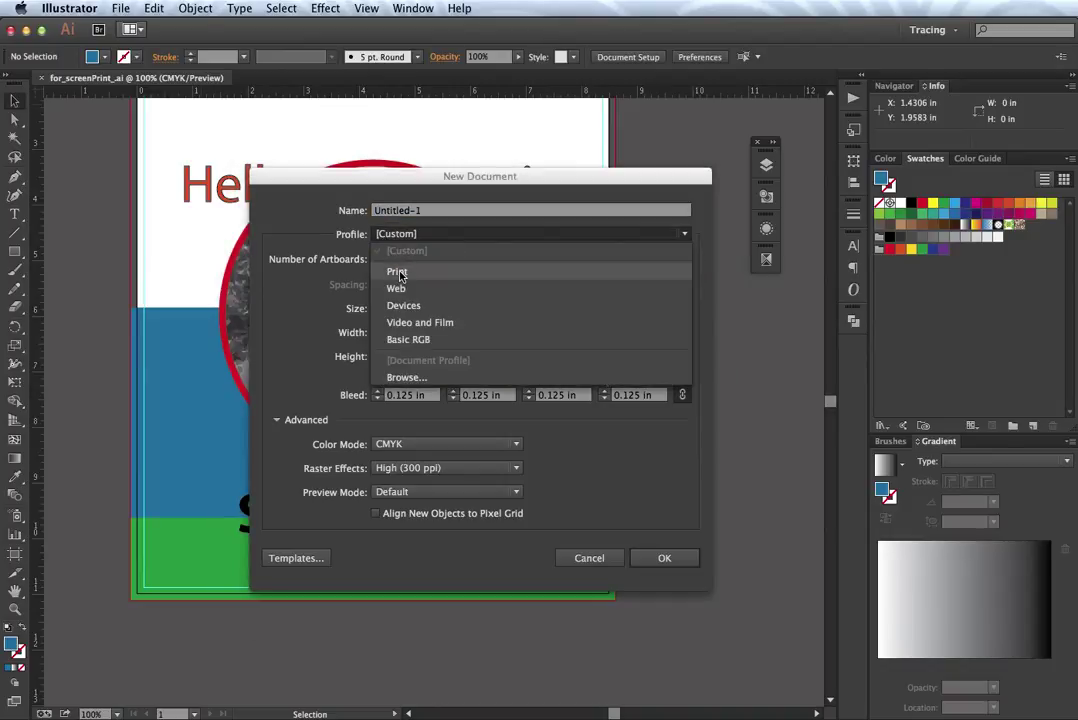
pyautogui.click(400, 274)
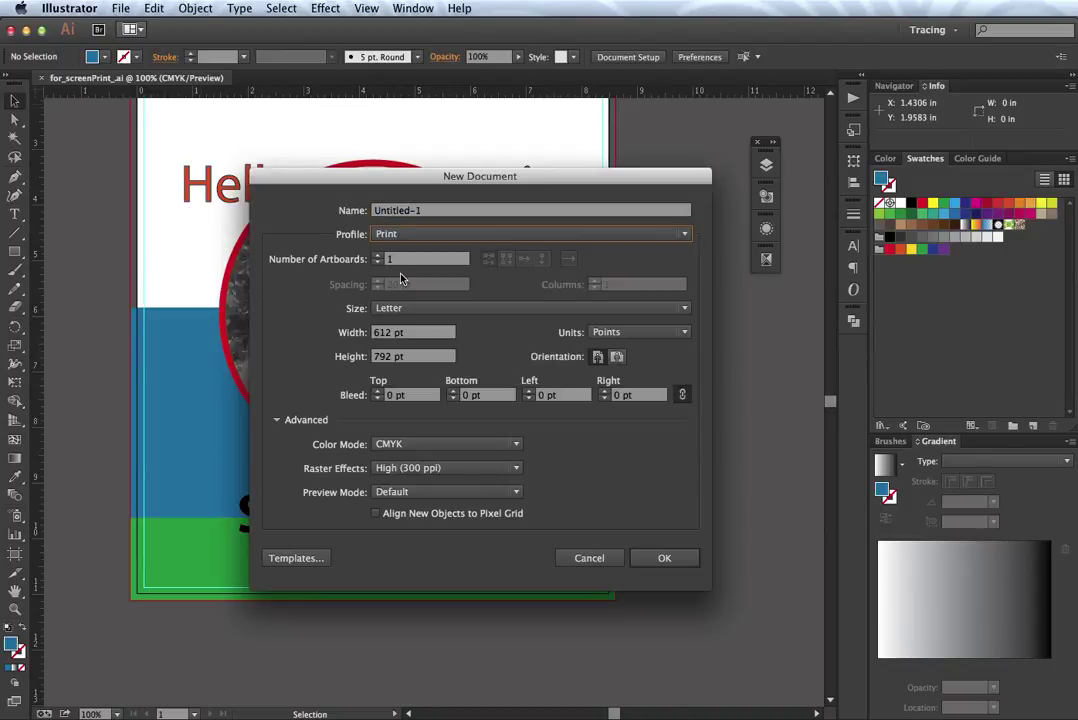
pyautogui.moveTo(428, 213); pyautogui.dragTo(363, 213)
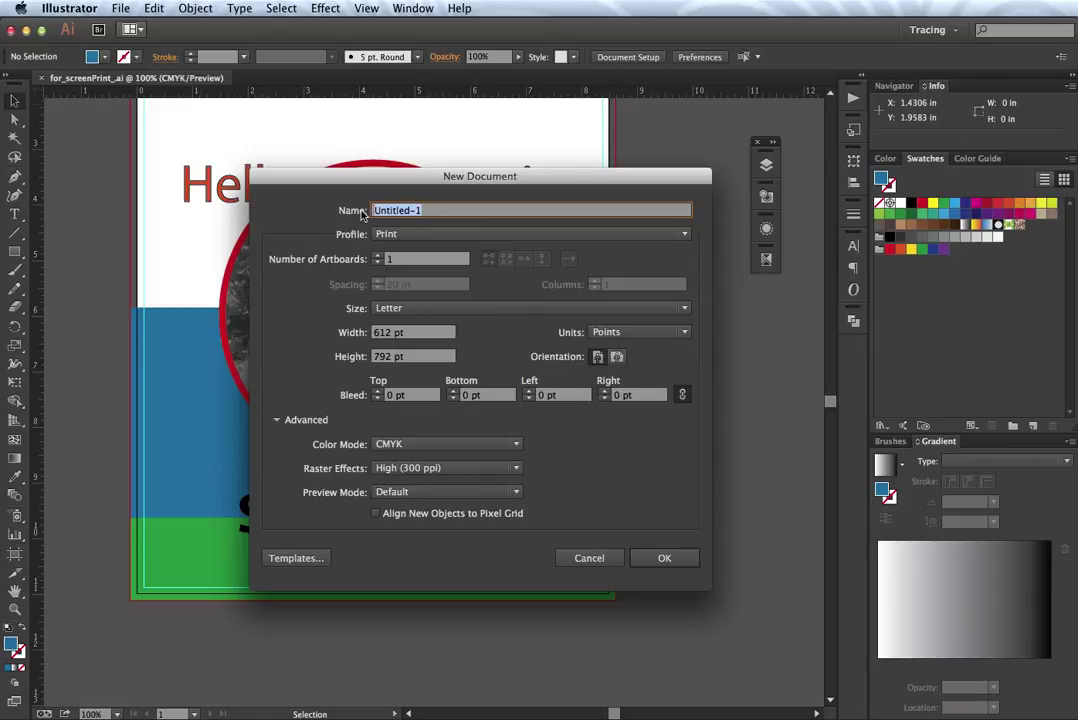
pyautogui.write('MYPrintFile')
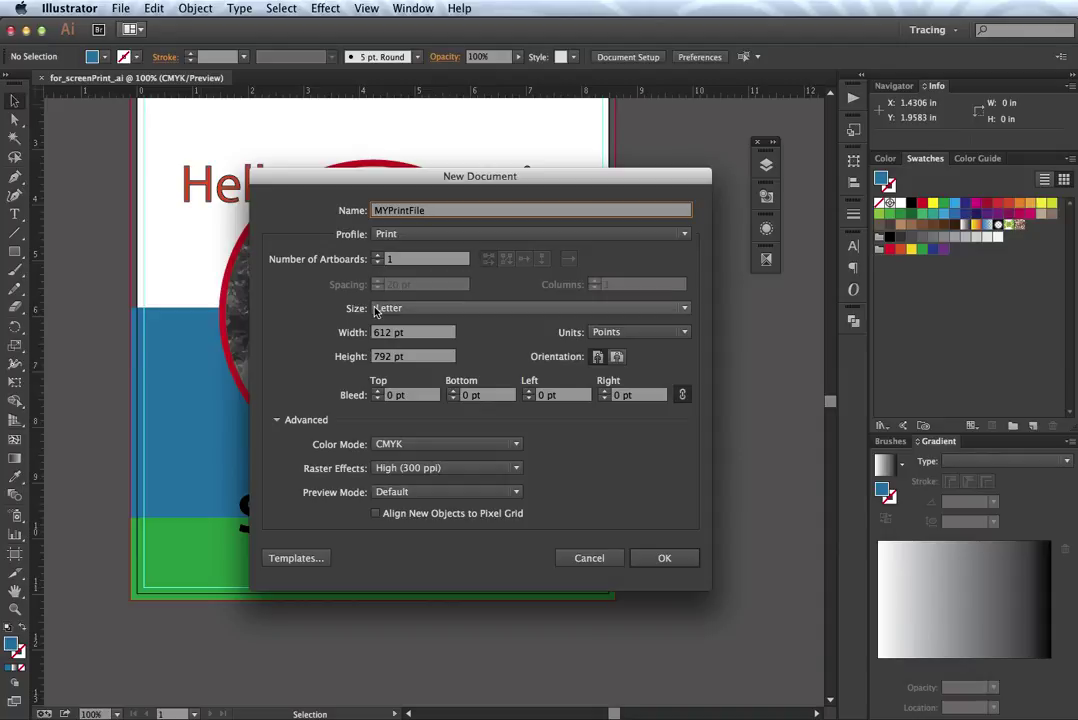
# Create the document in inches with a 0.125 in bleed on all sides and High (300 ppi) raster effects.
pyautogui.click(597, 335)
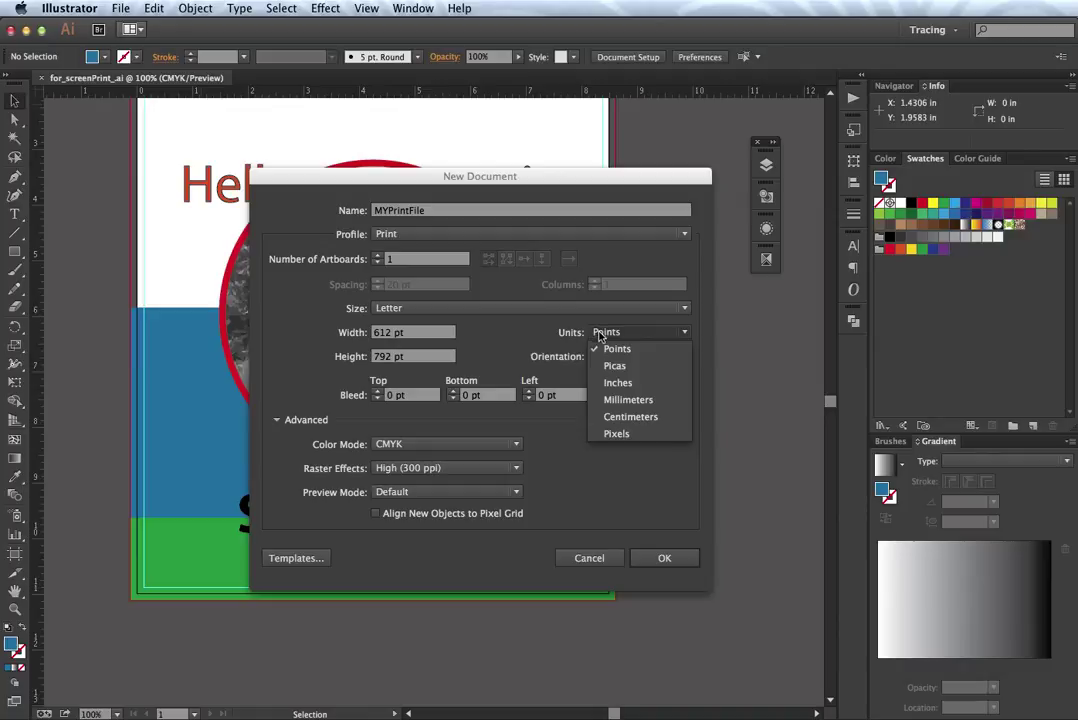
pyautogui.click(618, 383)
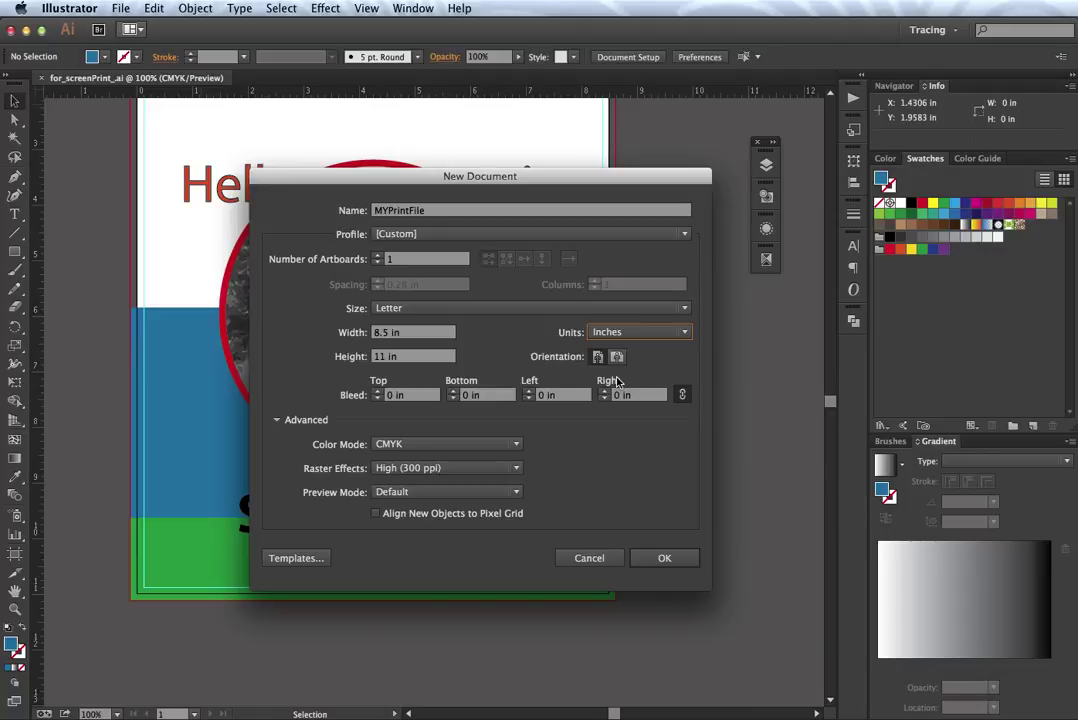
pyautogui.click(376, 392)
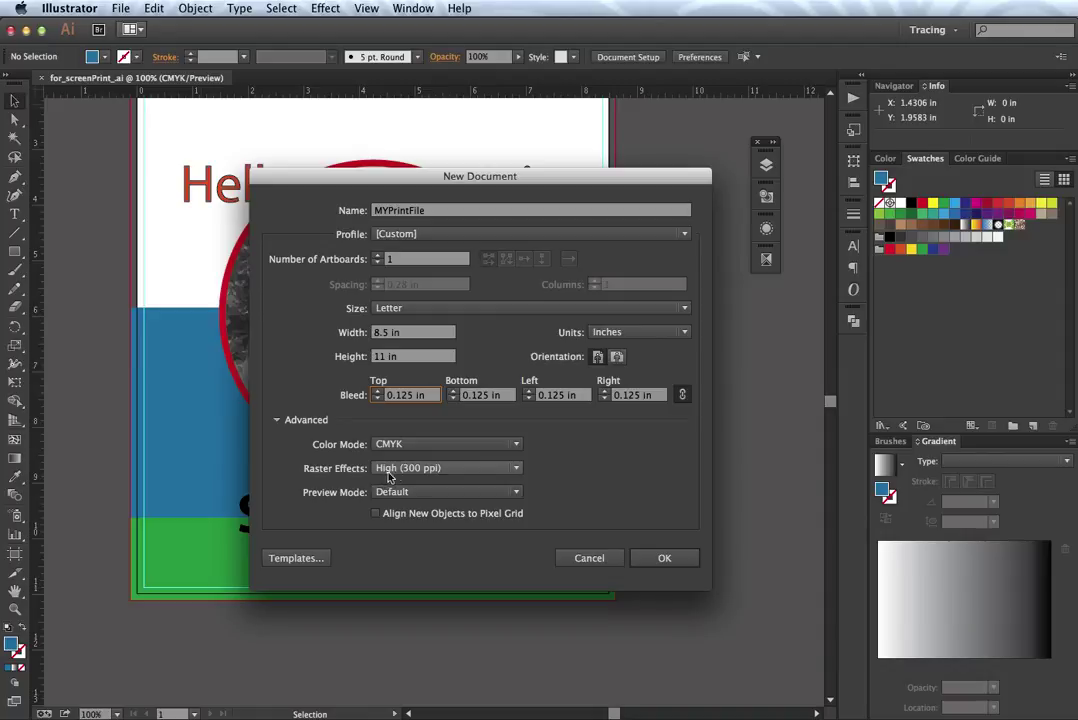
pyautogui.click(438, 471)
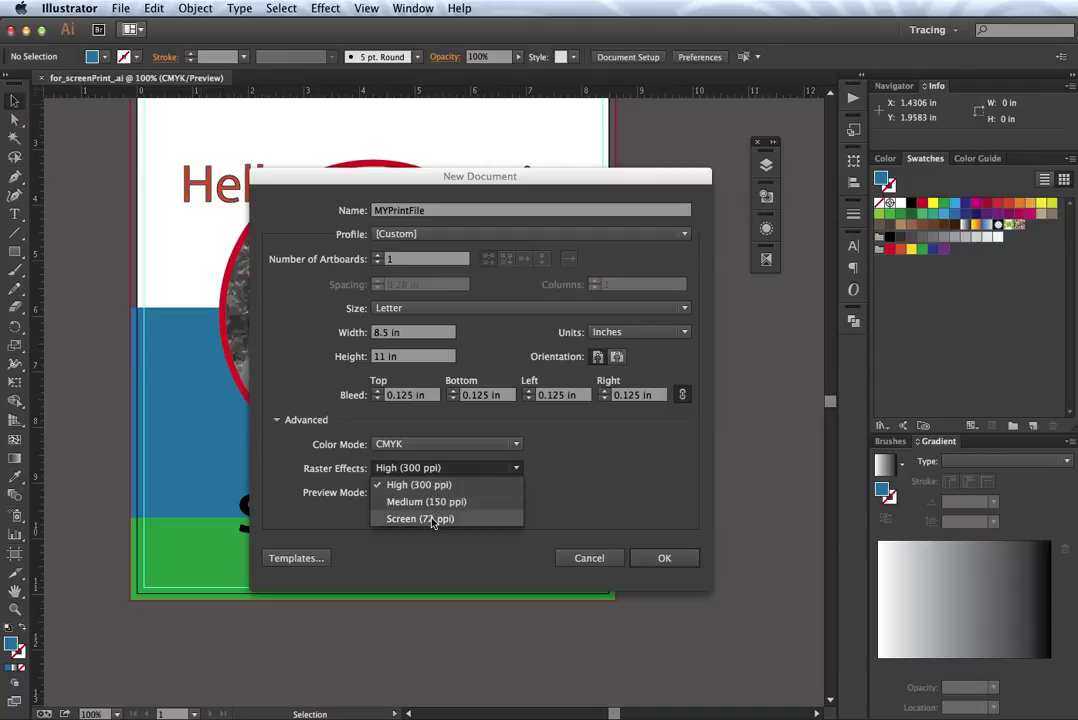
pyautogui.click(409, 486)
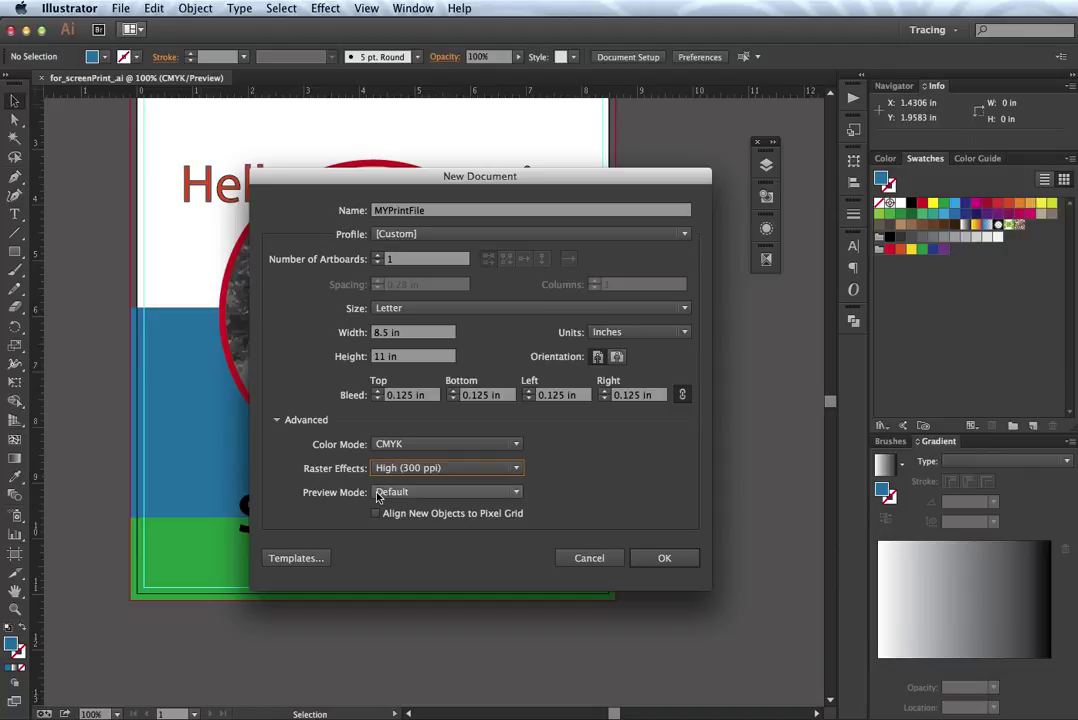
pyautogui.click(662, 558)
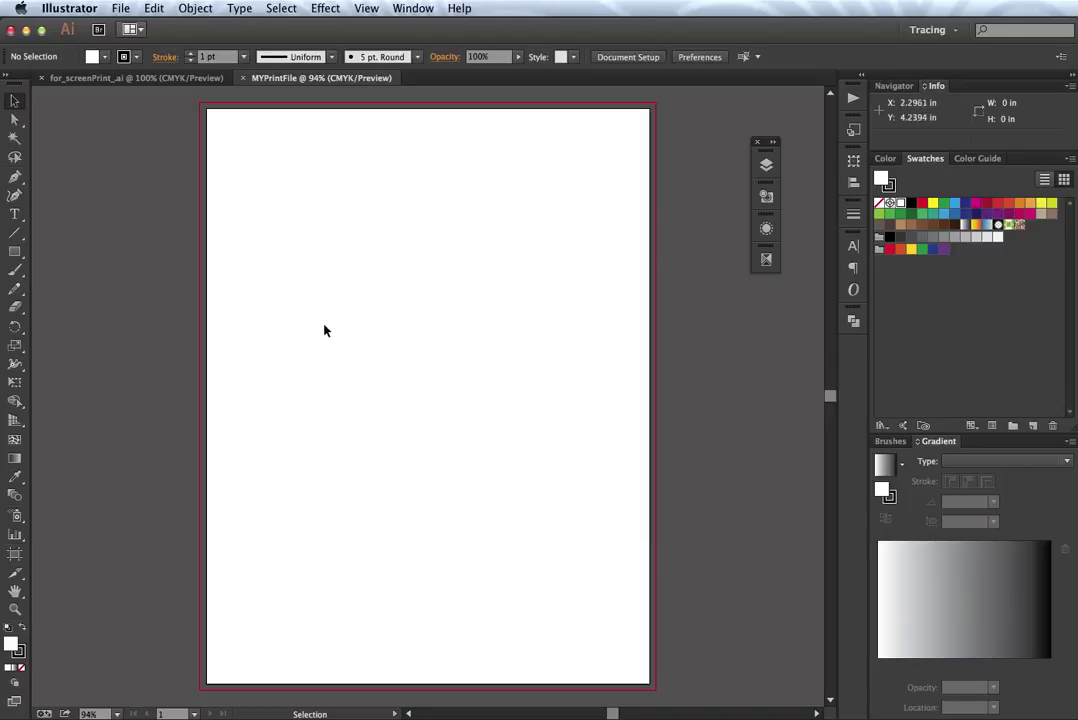
# Return to the for_screenPrint_ai document and review its layers, attributes, appearance and separations preview settings.
pyautogui.click(161, 80)
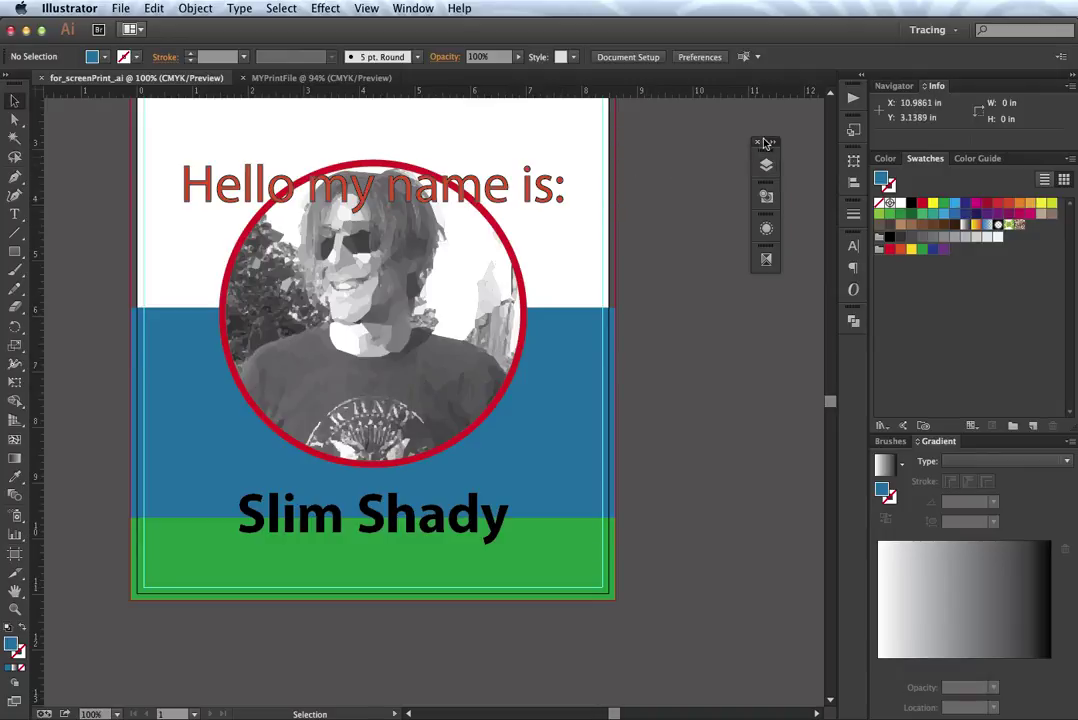
pyautogui.moveTo(766, 147); pyautogui.dragTo(757, 140)
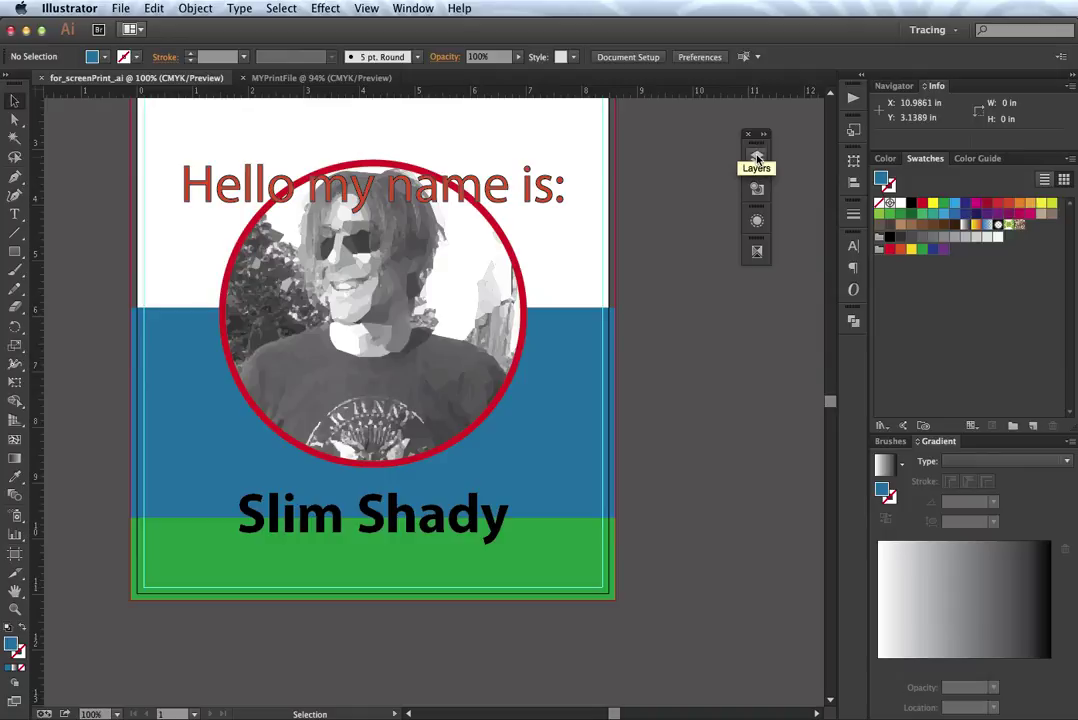
pyautogui.click(757, 158)
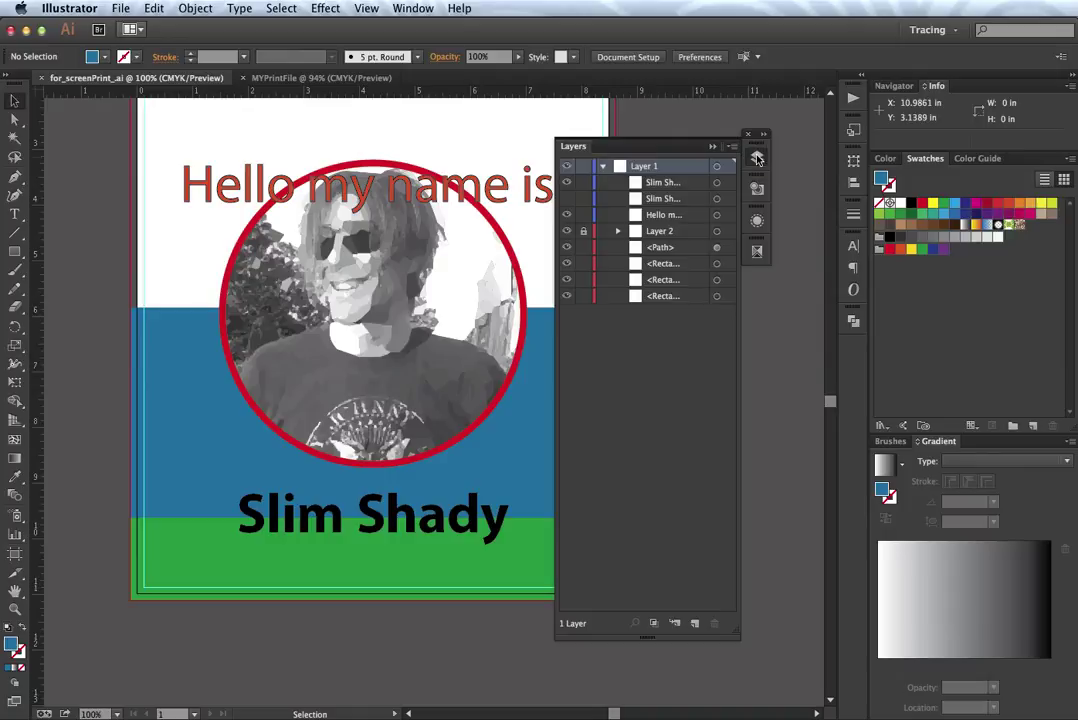
pyautogui.click(757, 158)
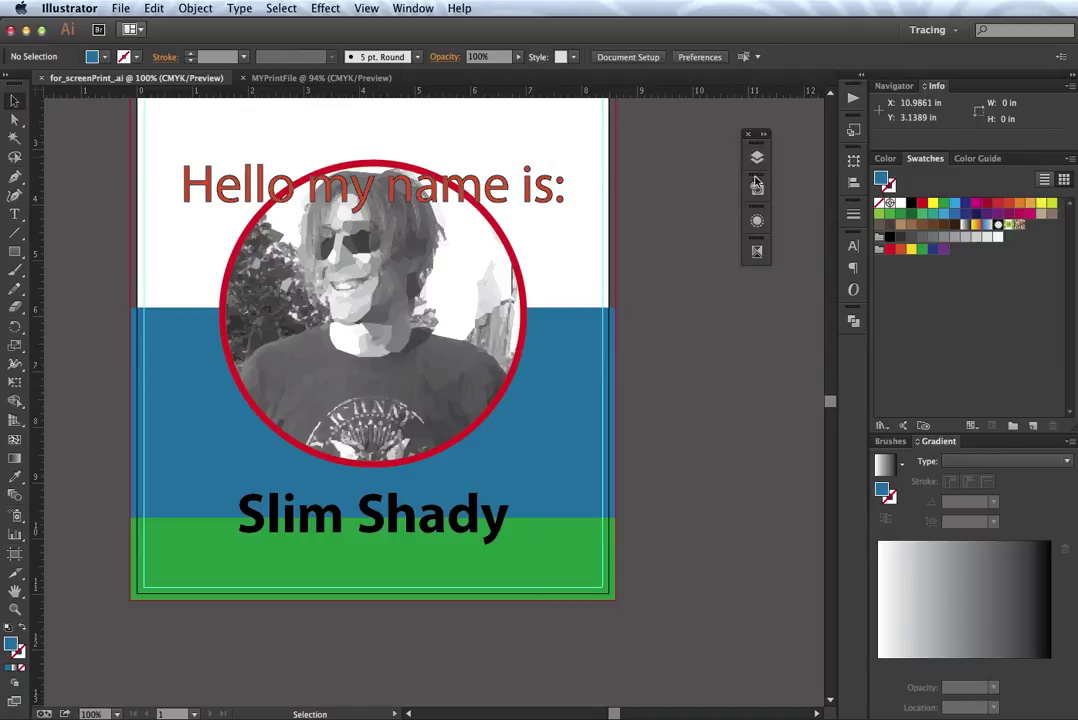
pyautogui.click(757, 189)
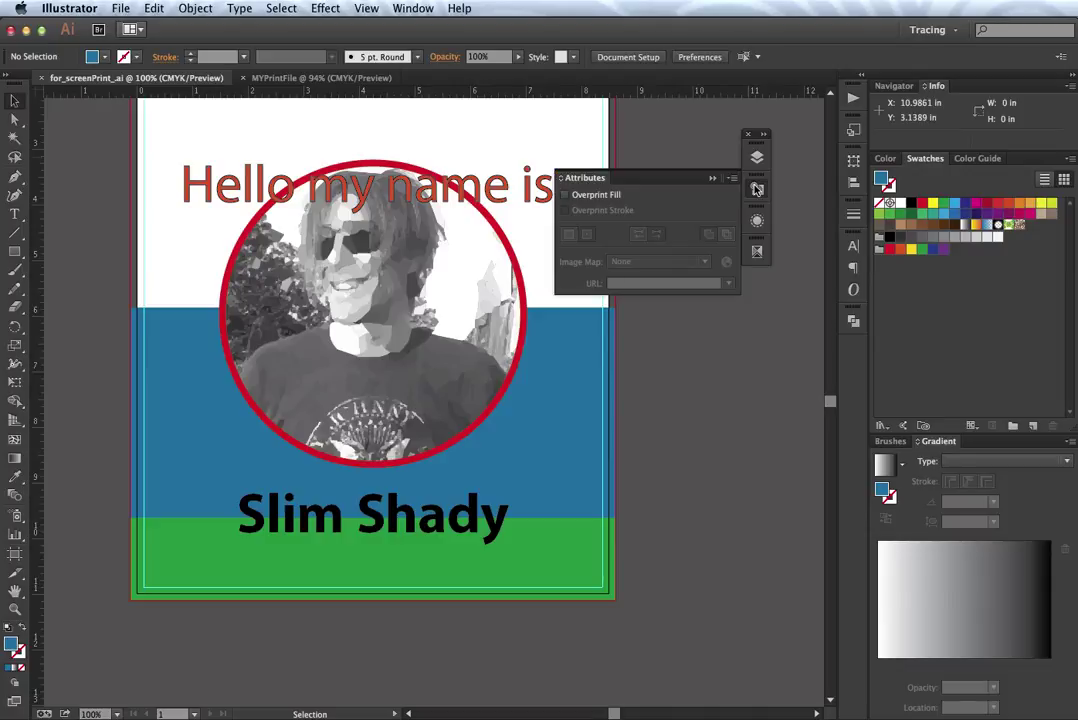
pyautogui.click(757, 189)
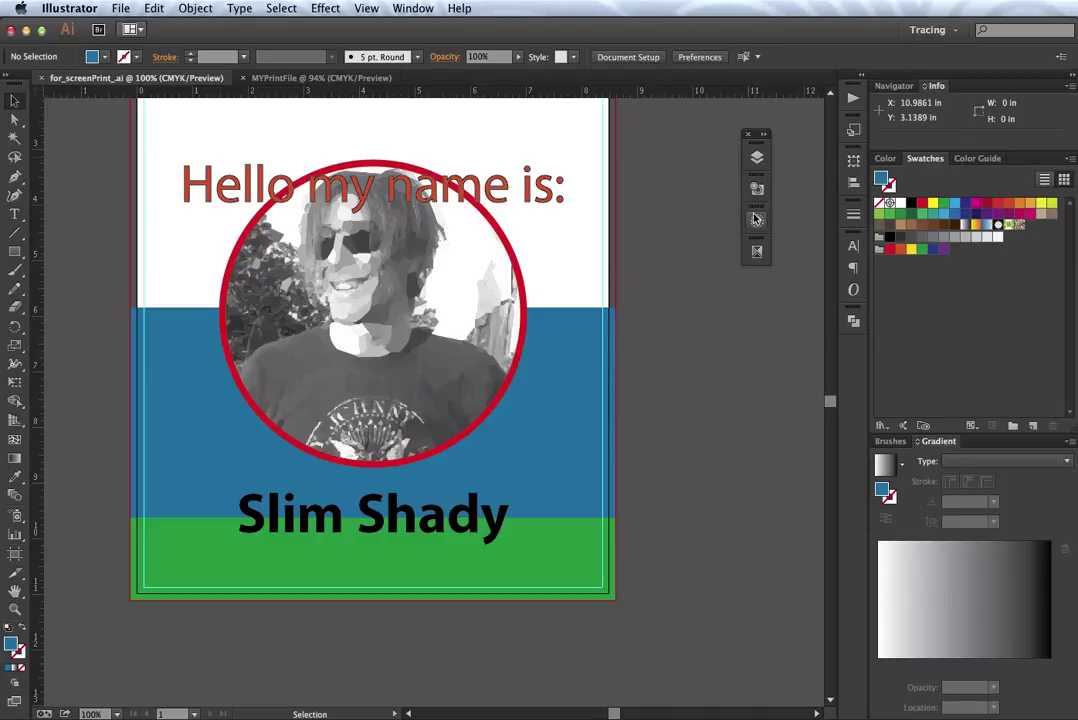
pyautogui.click(756, 222)
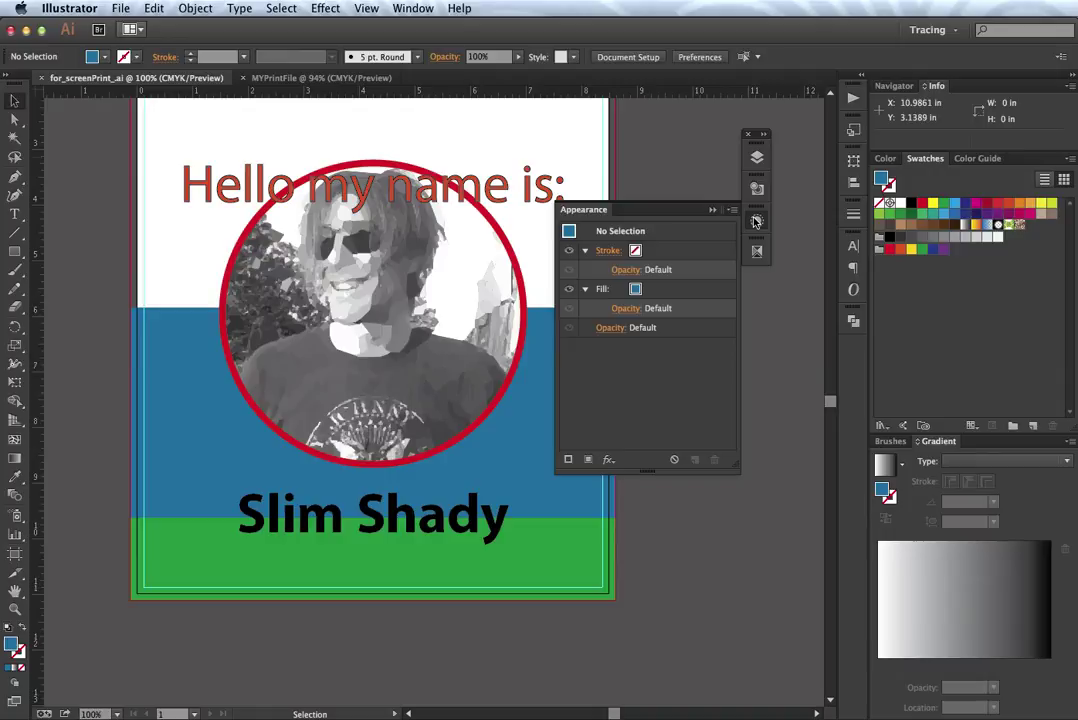
pyautogui.click(756, 222)
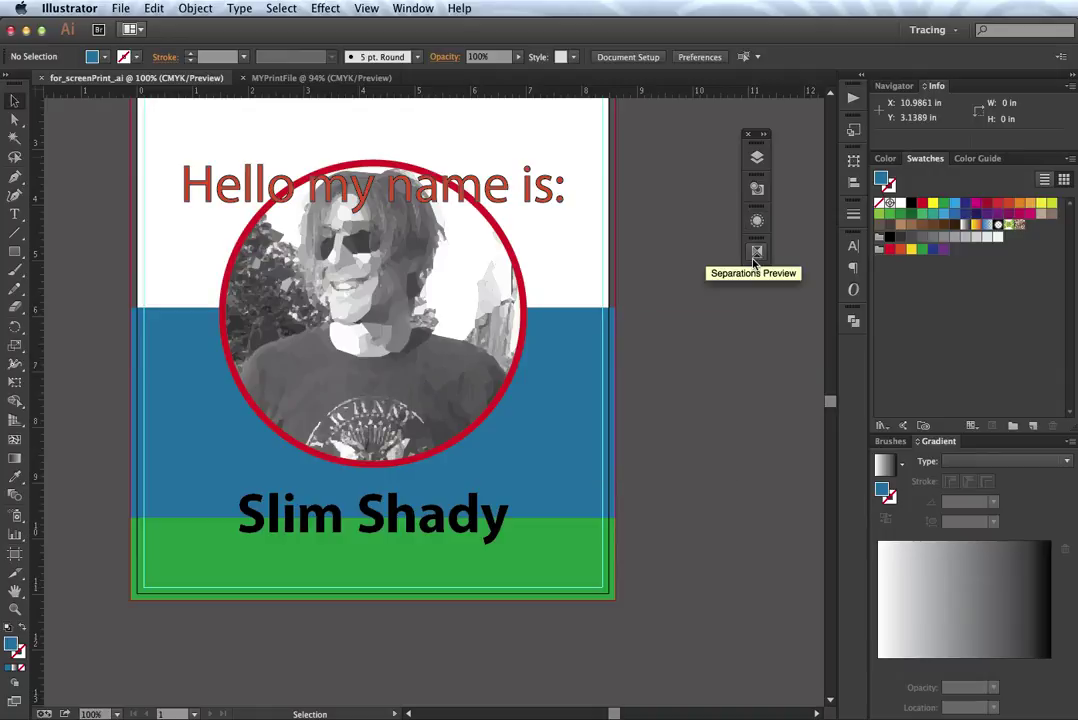
pyautogui.click(756, 258)
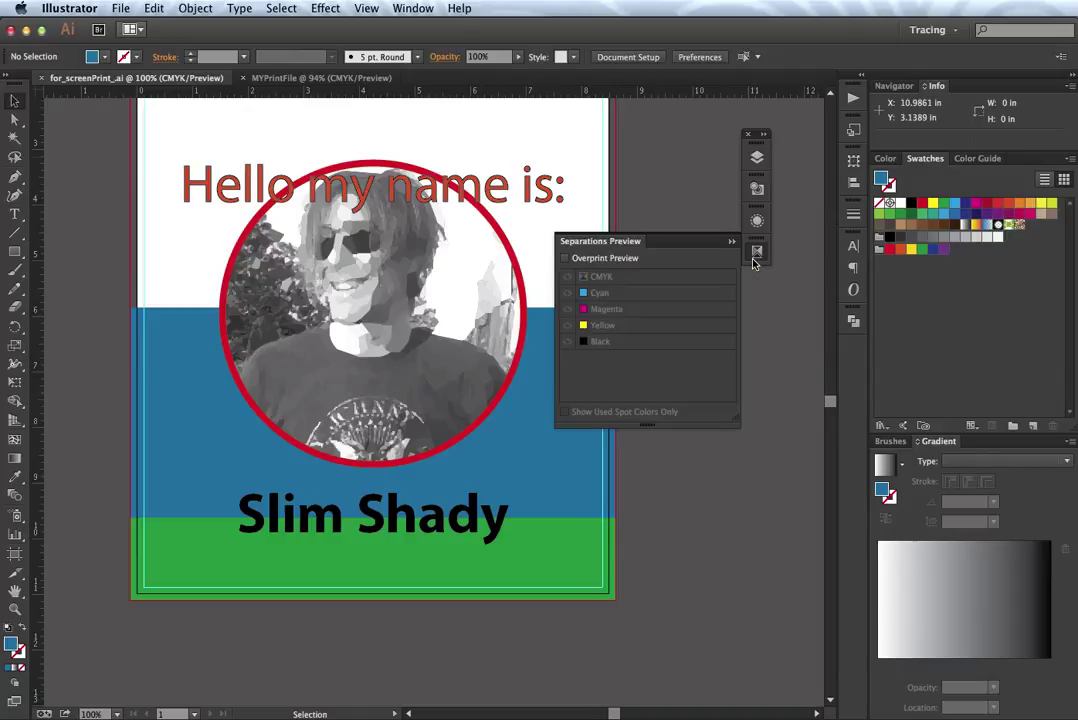
pyautogui.click(754, 258)
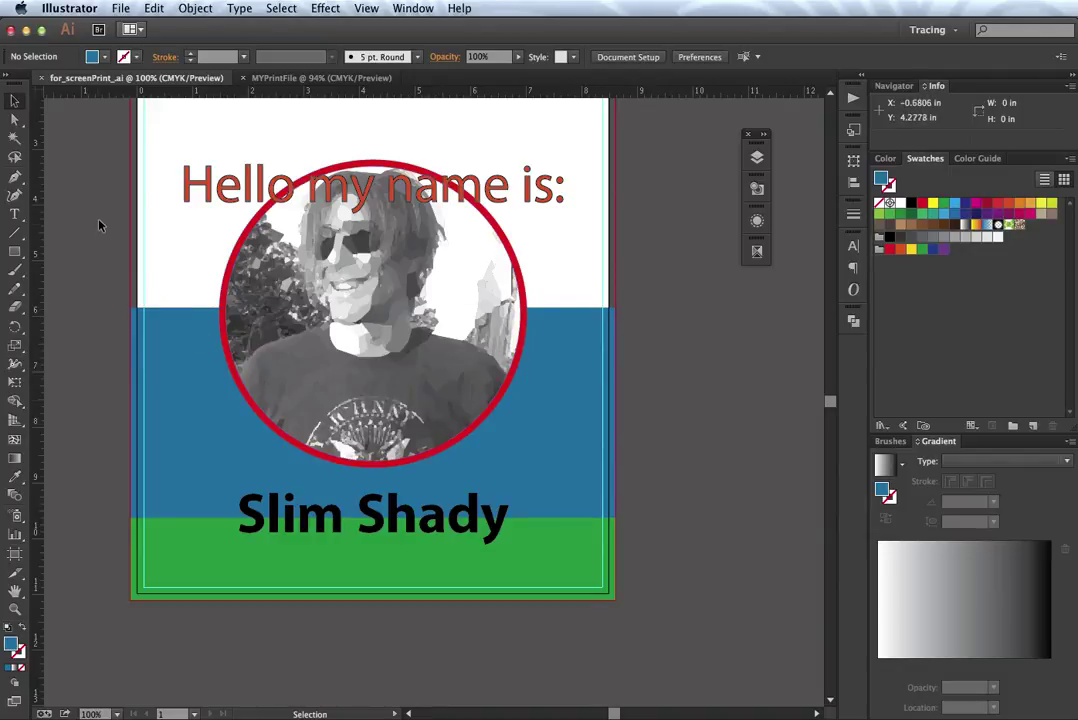
# Examine the bleed line, artboard edge and margin guide at the artwork's upper-left corner, including the green rectangle's extension into the bleed.
pyautogui.scroll(5, 106, 202)
pyautogui.scroll(2, 110, 203)
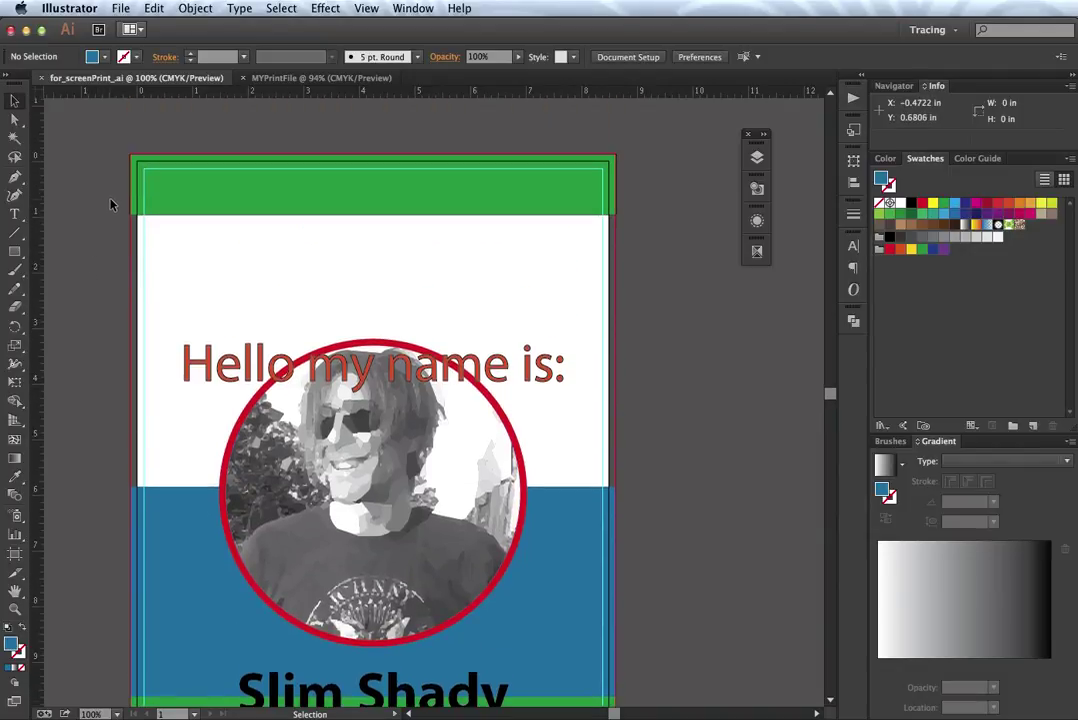
pyautogui.press('super+equal')
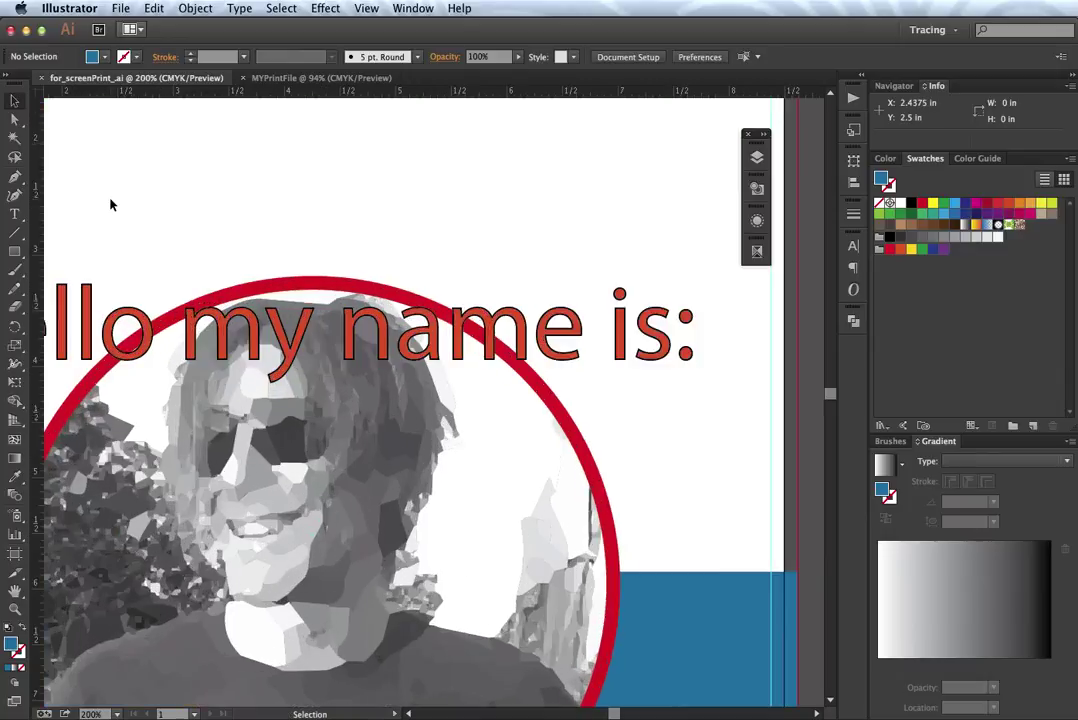
pyautogui.moveTo(114, 202); pyautogui.dragTo(334, 438)
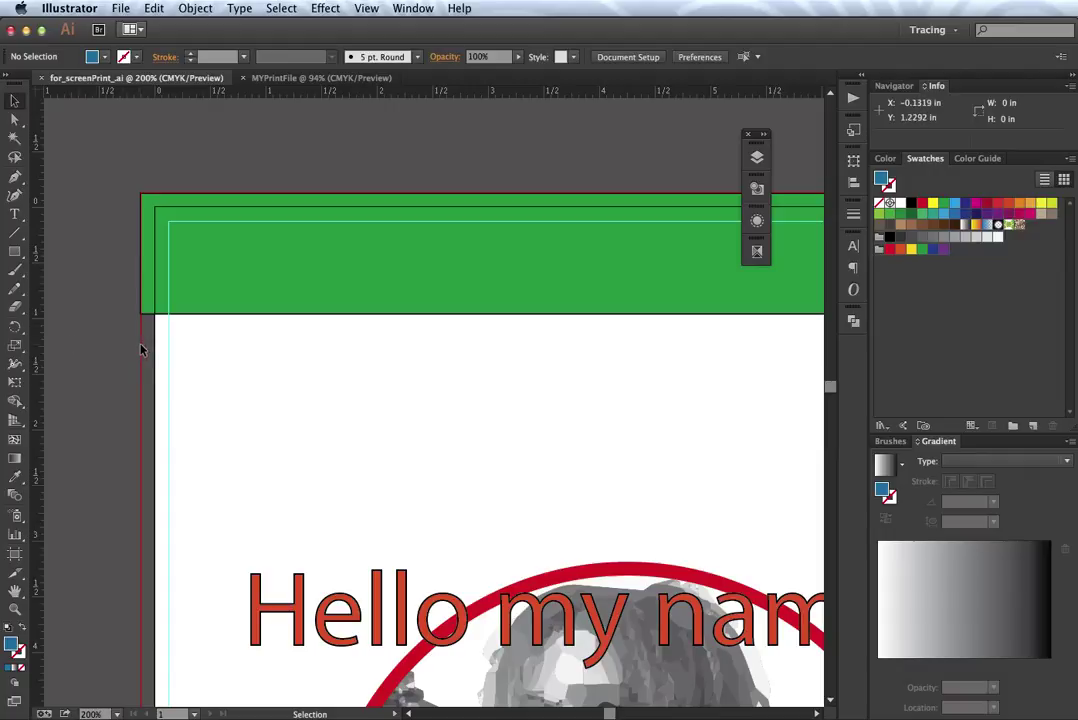
pyautogui.click(143, 250)
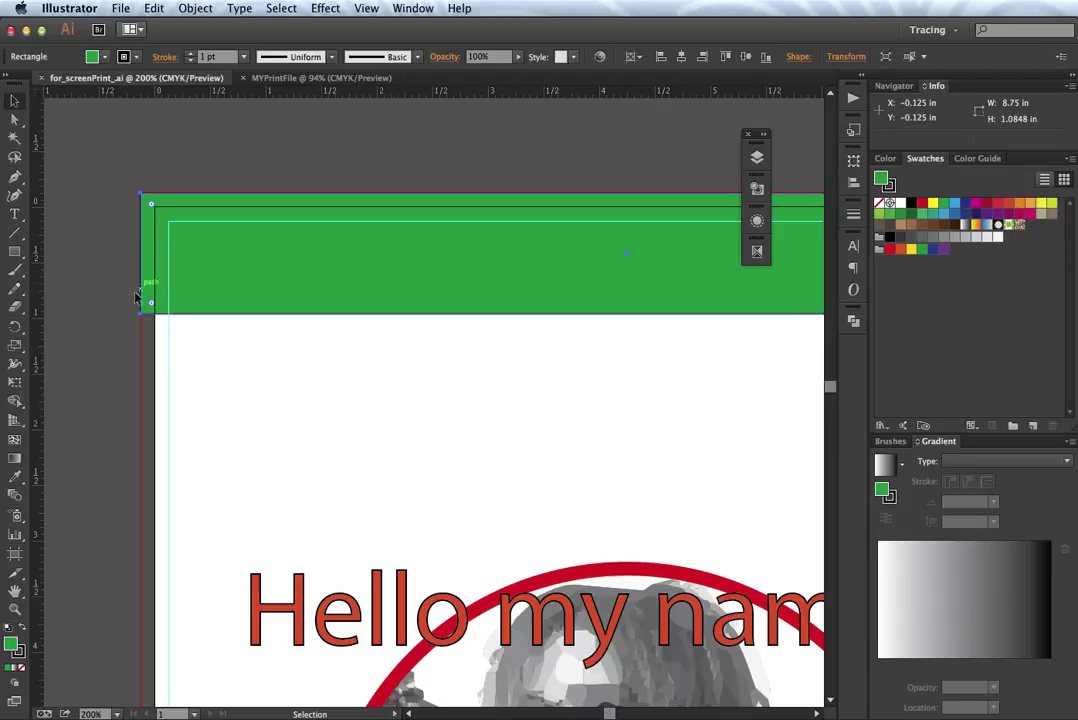
pyautogui.click(103, 319)
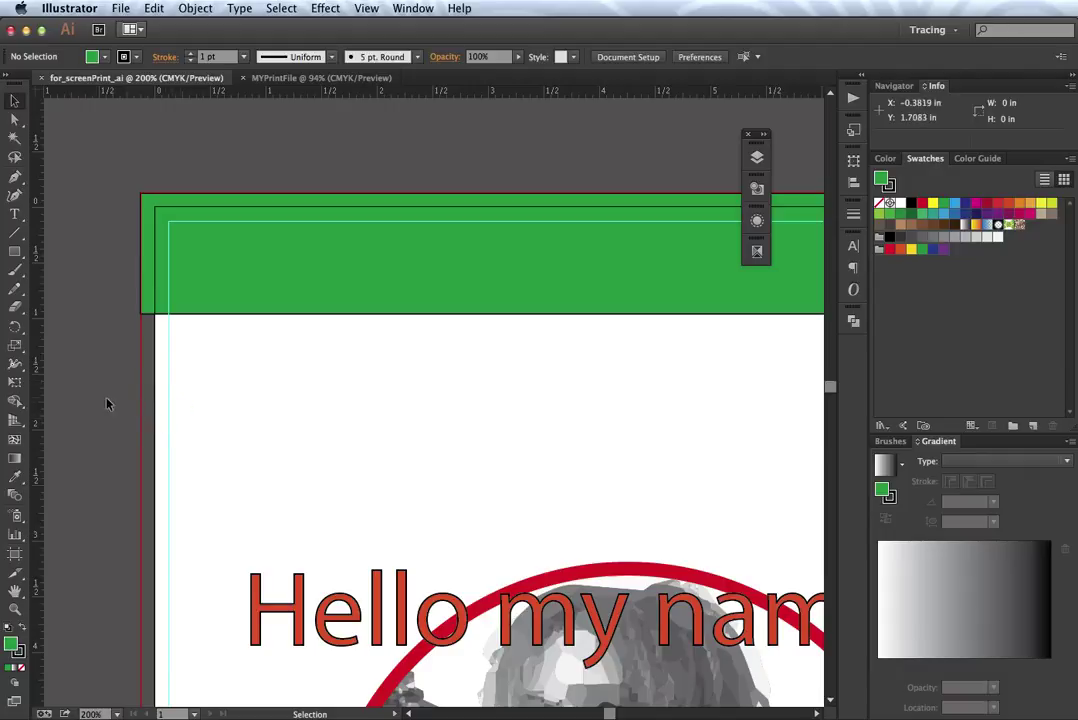
# Inspect the CMYK fill values of the blue background rectangle behind the portrait, leaving the color unmodified.
pyautogui.press('space')
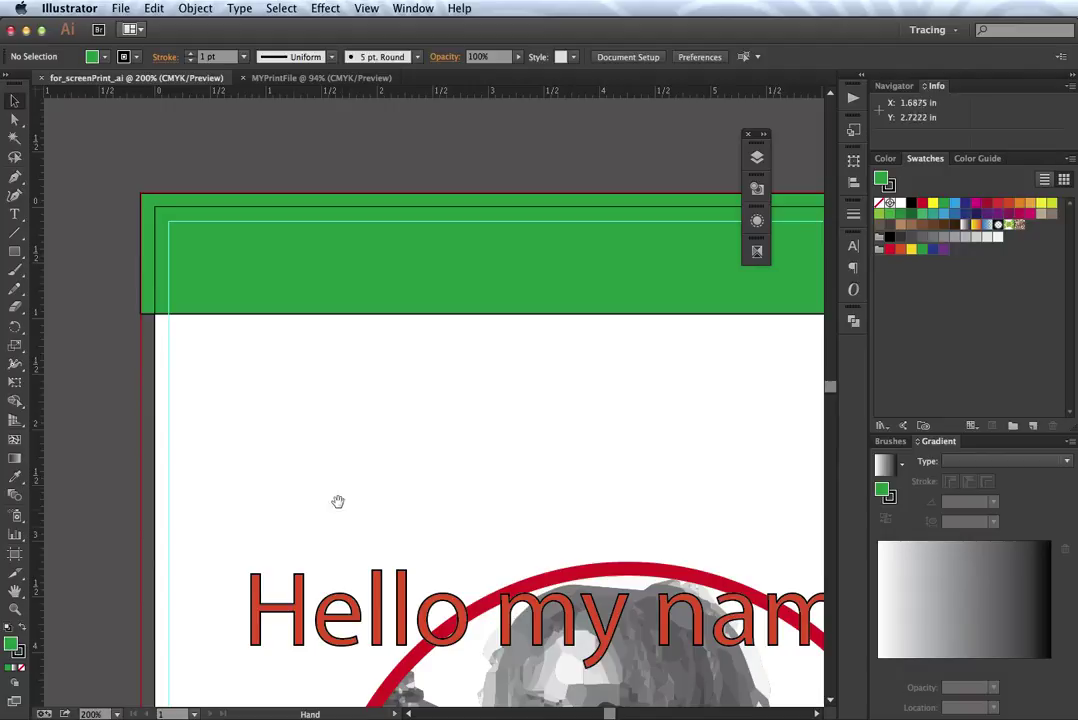
pyautogui.moveTo(339, 500); pyautogui.dragTo(195, 313)
pyautogui.moveTo(435, 398); pyautogui.dragTo(366, 255)
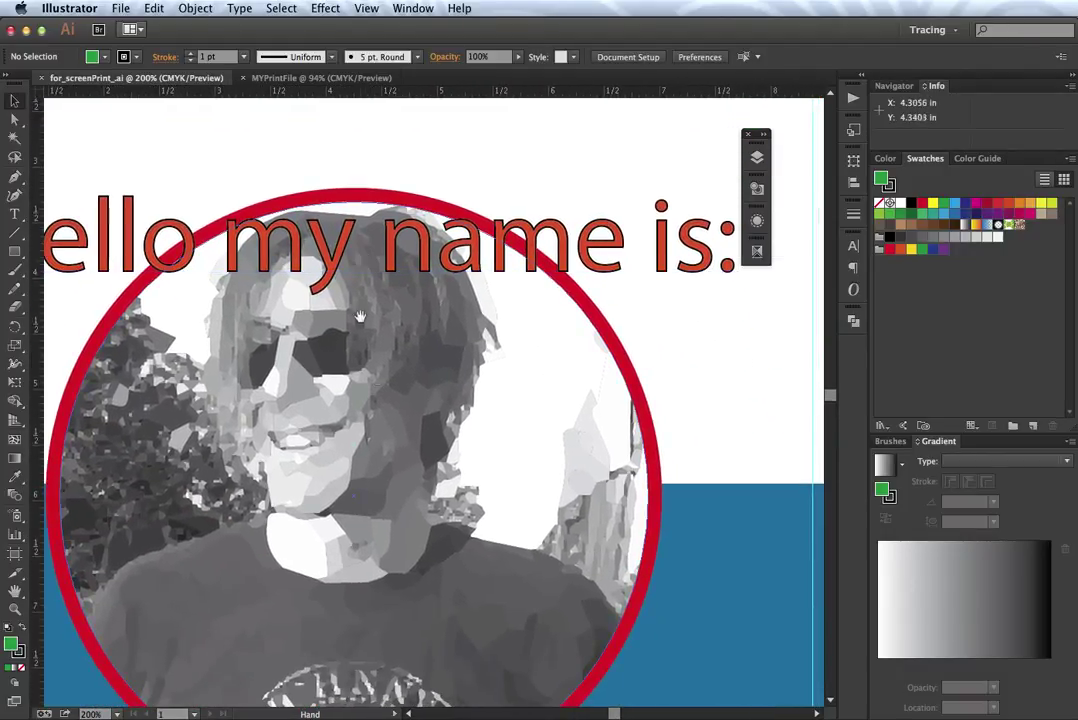
pyautogui.moveTo(407, 442); pyautogui.dragTo(392, 207)
pyautogui.moveTo(400, 445); pyautogui.dragTo(440, 297)
pyautogui.press('space')
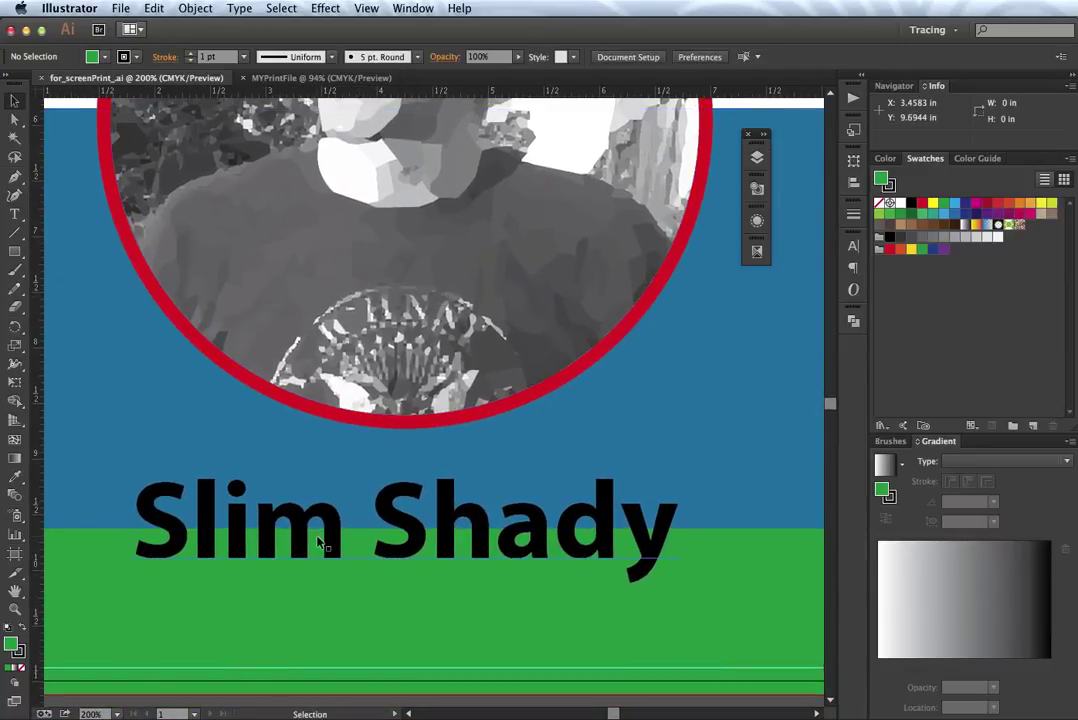
pyautogui.click(160, 410)
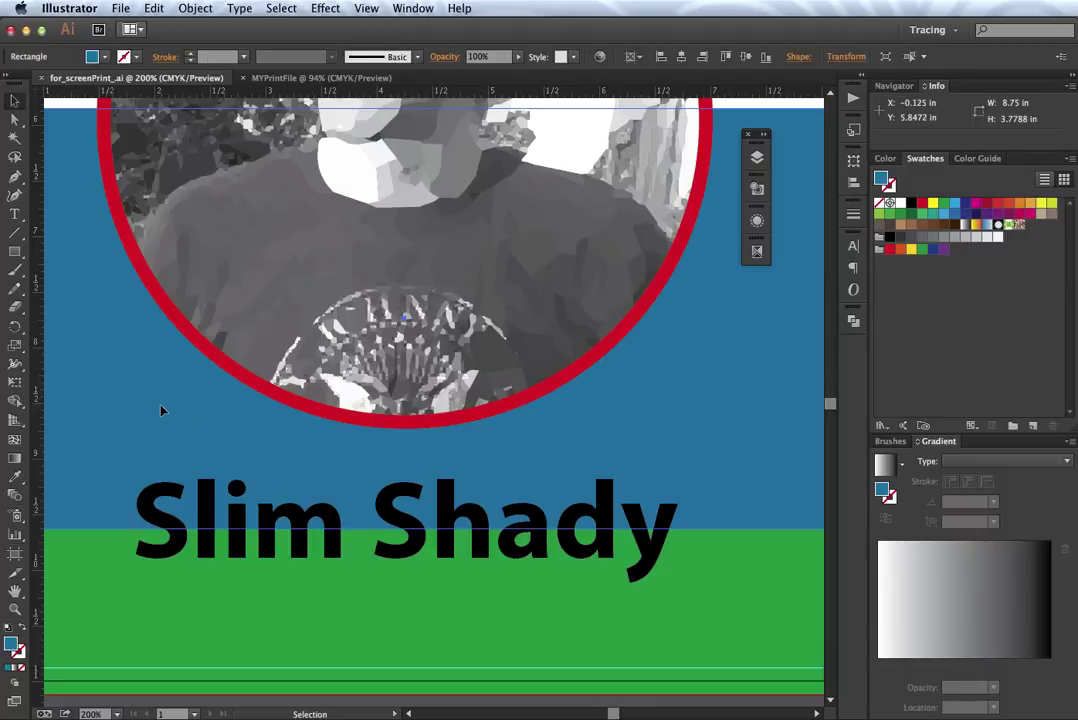
pyautogui.doubleClick(884, 182)
pyautogui.moveTo(914, 305); pyautogui.dragTo(414, 202)
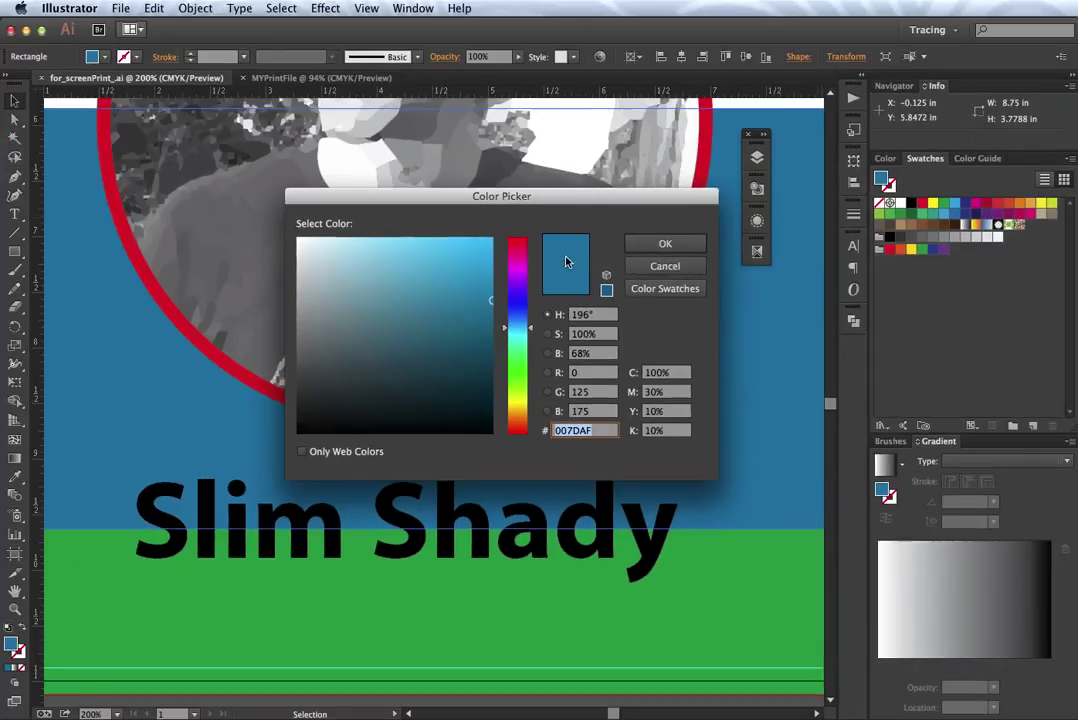
pyautogui.click(645, 272)
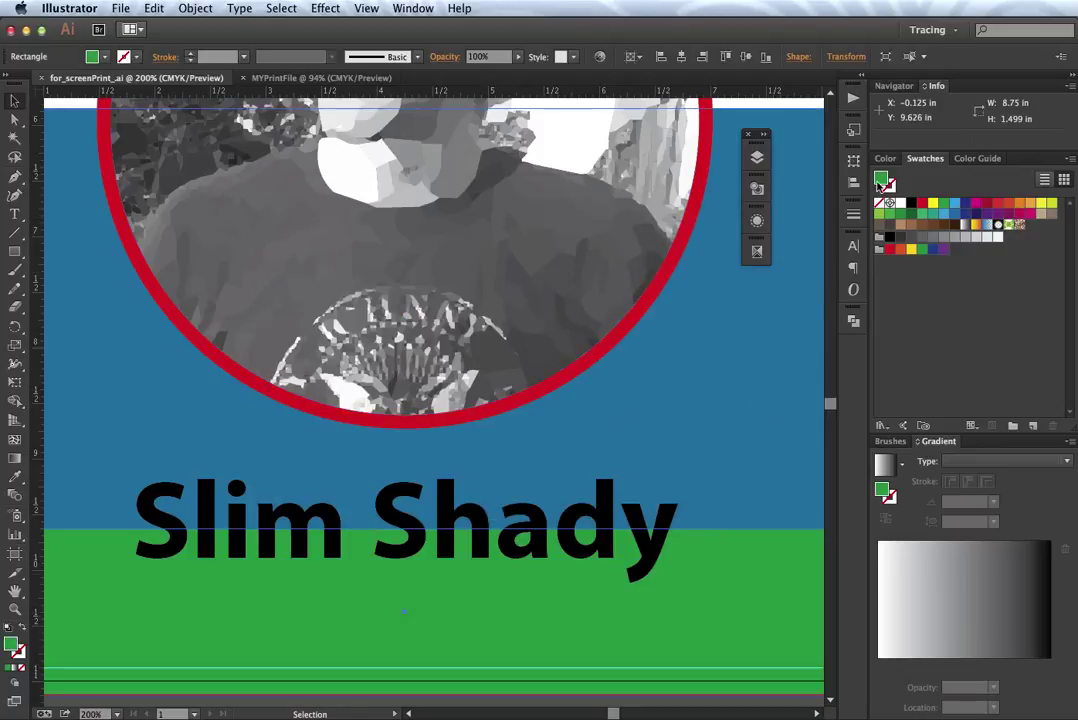
# Inspect the CMYK fill values of the lower green rectangle and the black Slim Shady text without changing either color.
pyautogui.doubleClick(882, 181)
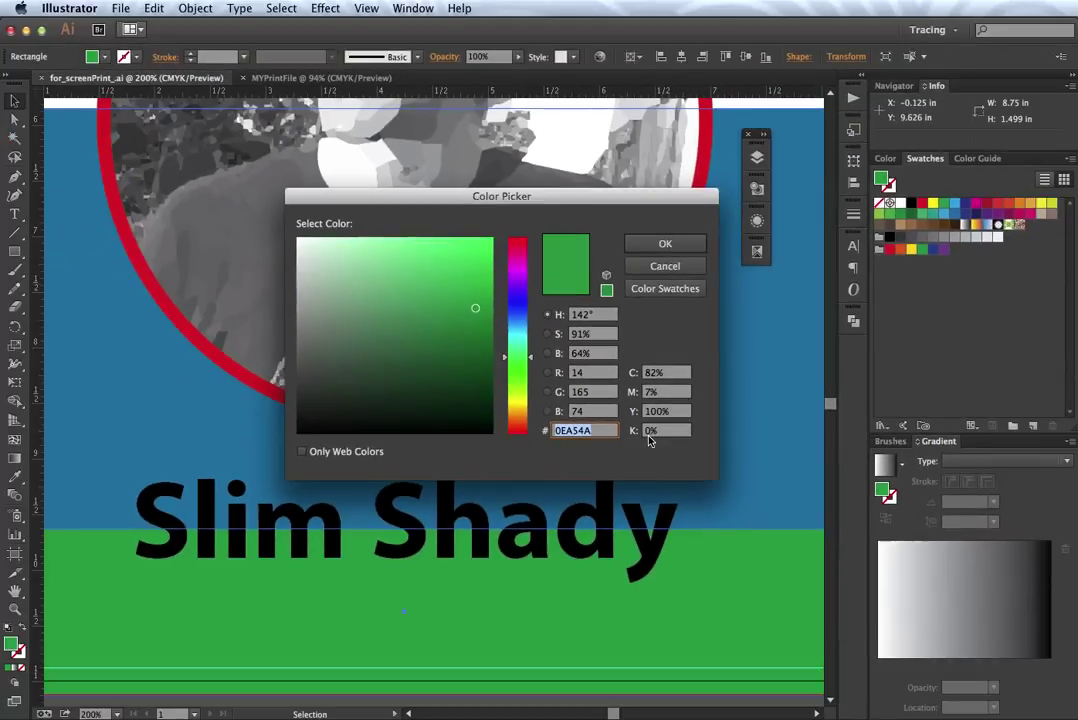
pyautogui.click(646, 215)
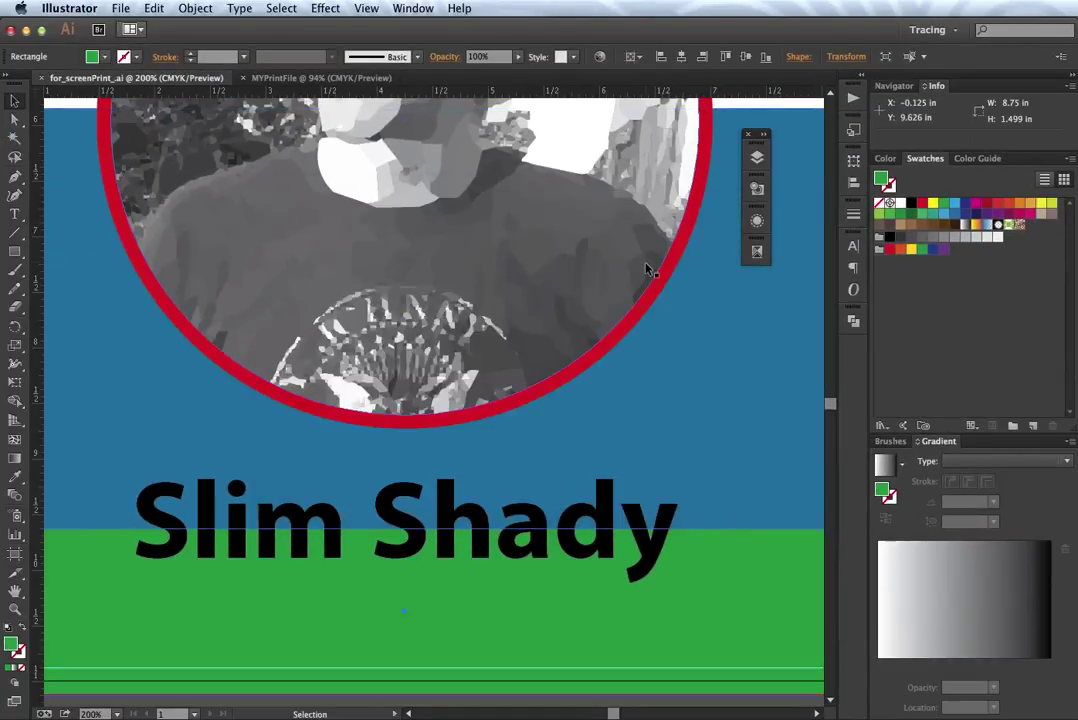
pyautogui.click(492, 565)
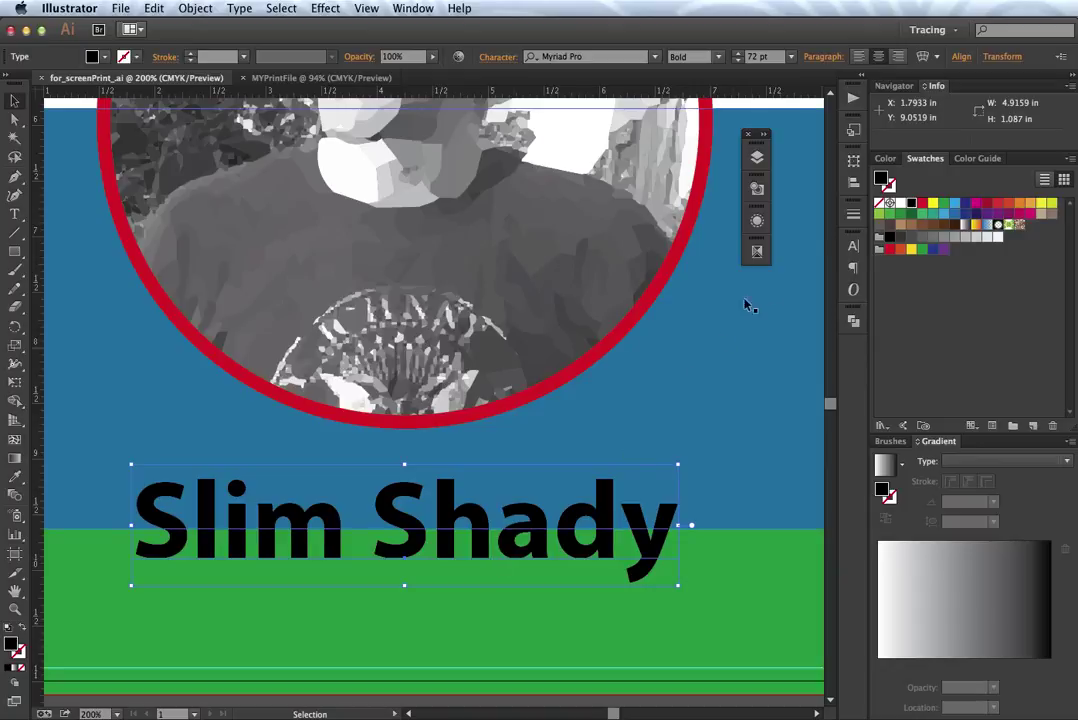
pyautogui.doubleClick(884, 180)
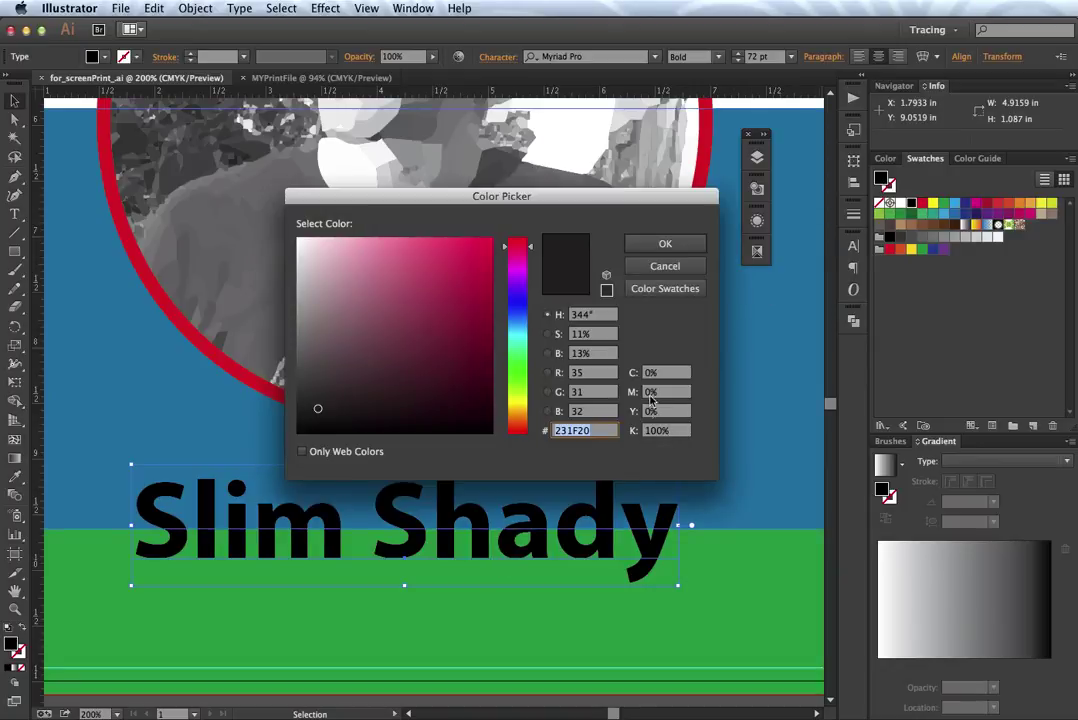
pyautogui.click(652, 267)
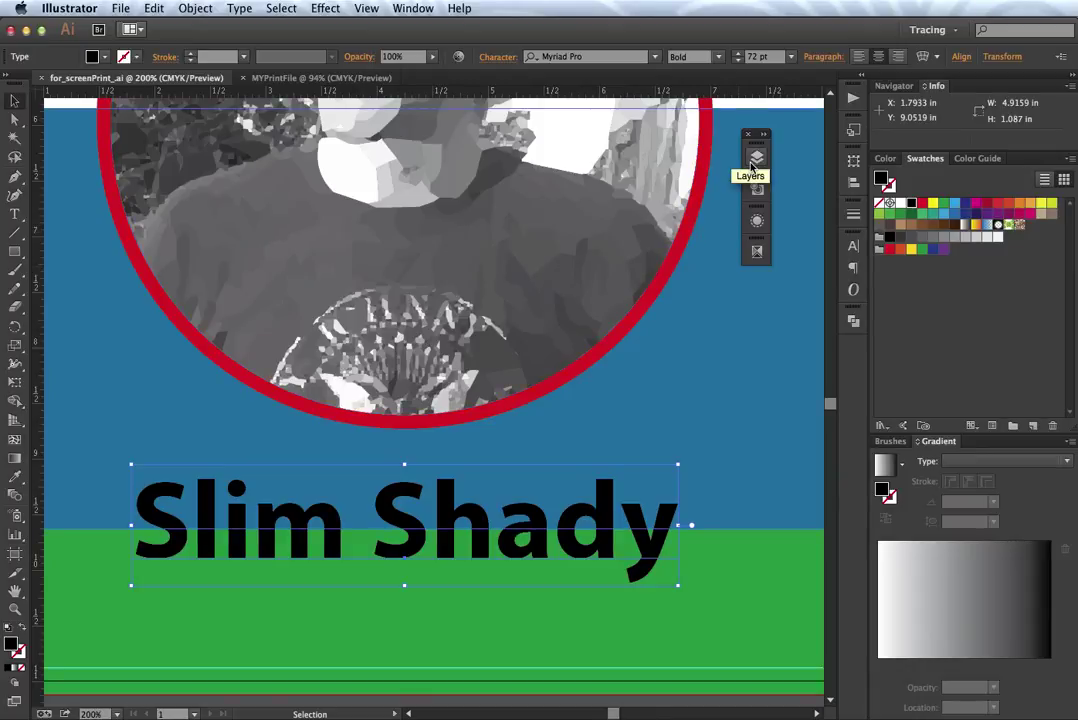
# Show the hidden duplicate of the Slim Shady text directly beneath the black text in Layer 1.
pyautogui.click(755, 160)
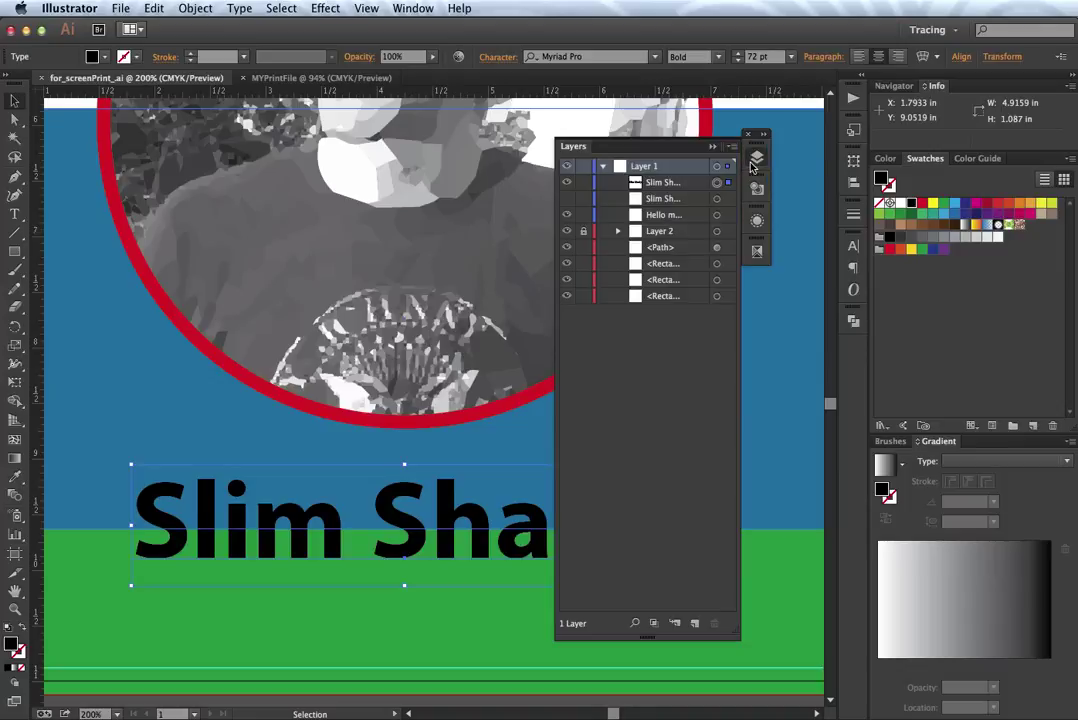
pyautogui.click(567, 199)
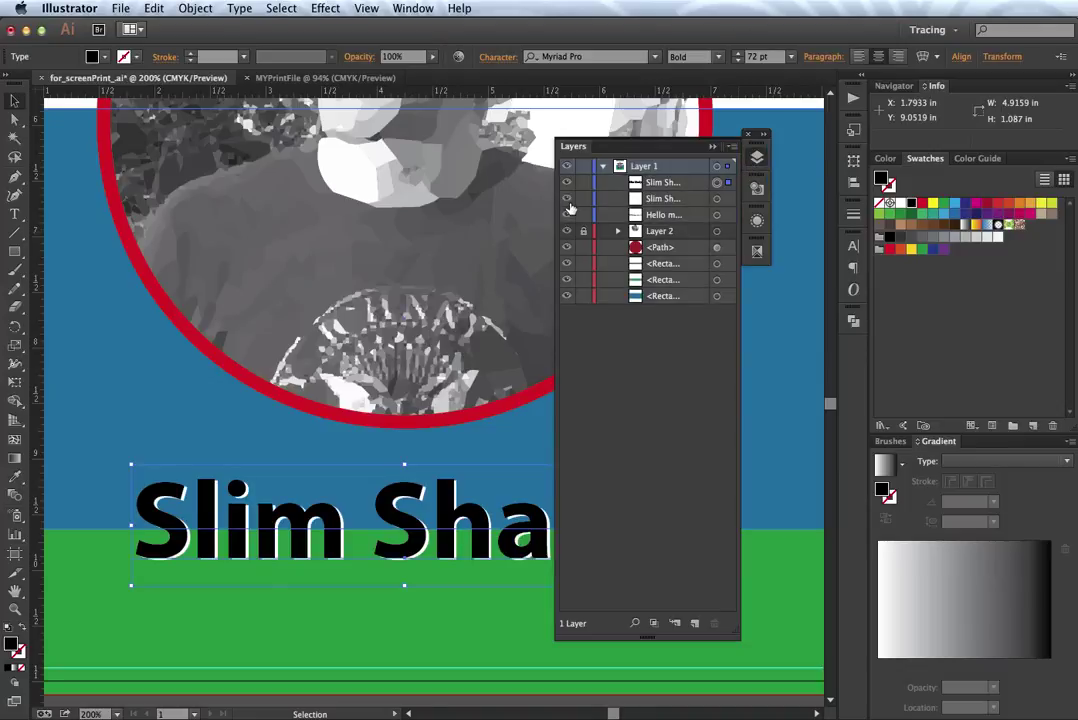
pyautogui.click(750, 160)
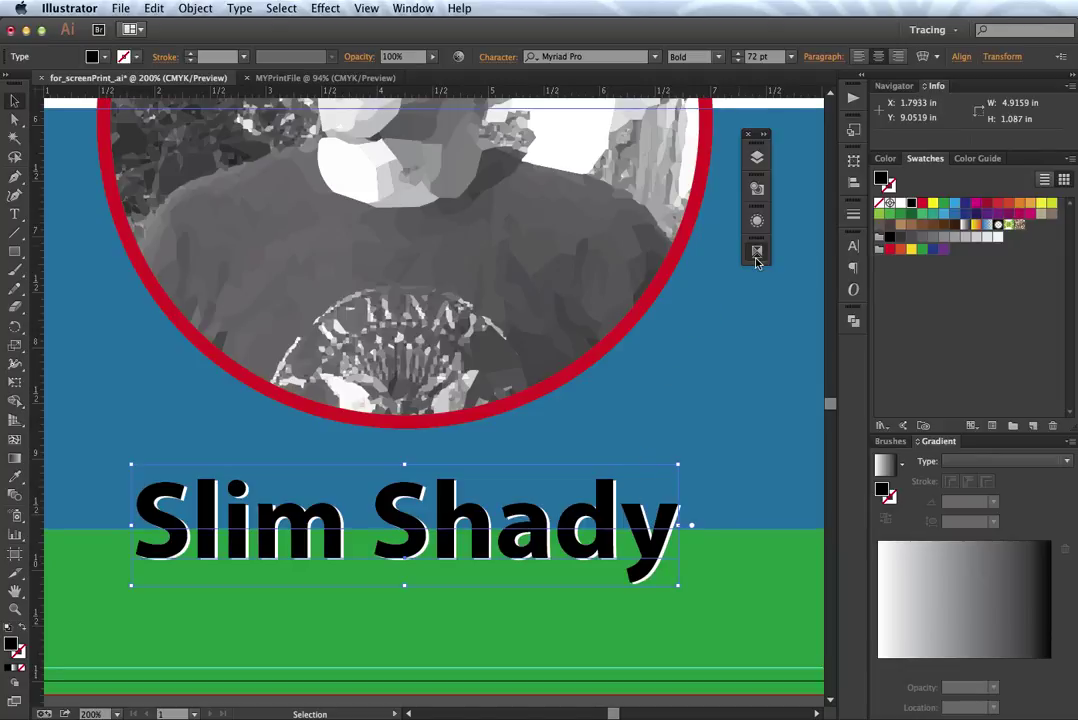
# Turn on Overprint Preview for the separations and hide the Black plate.
pyautogui.click(757, 253)
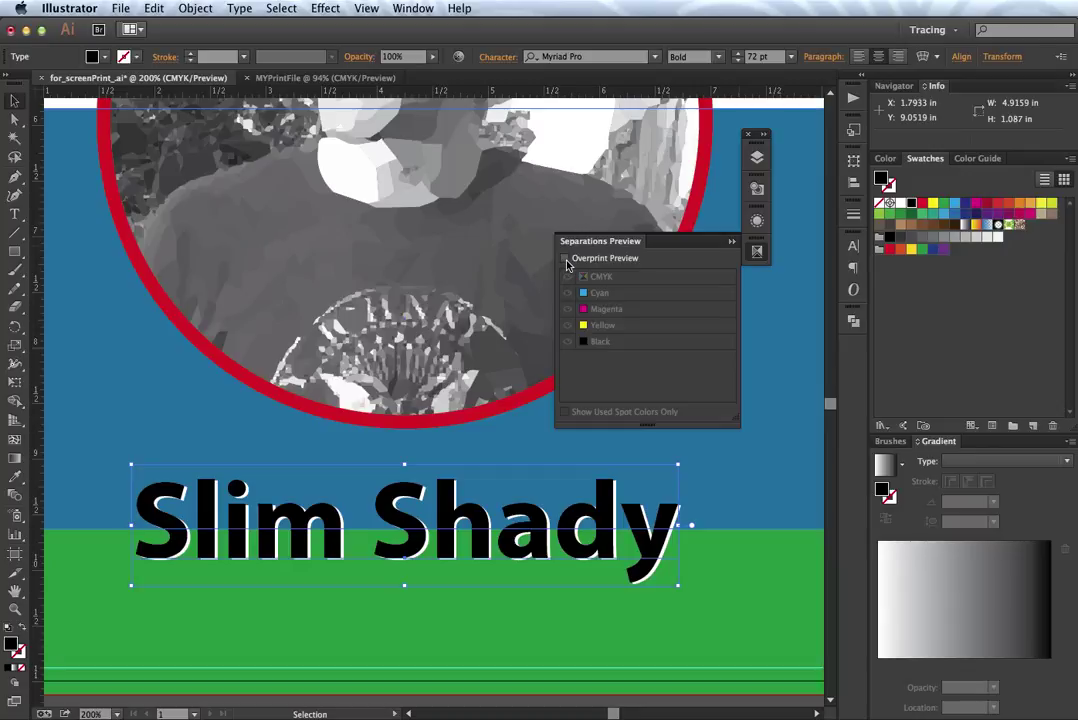
pyautogui.click(566, 261)
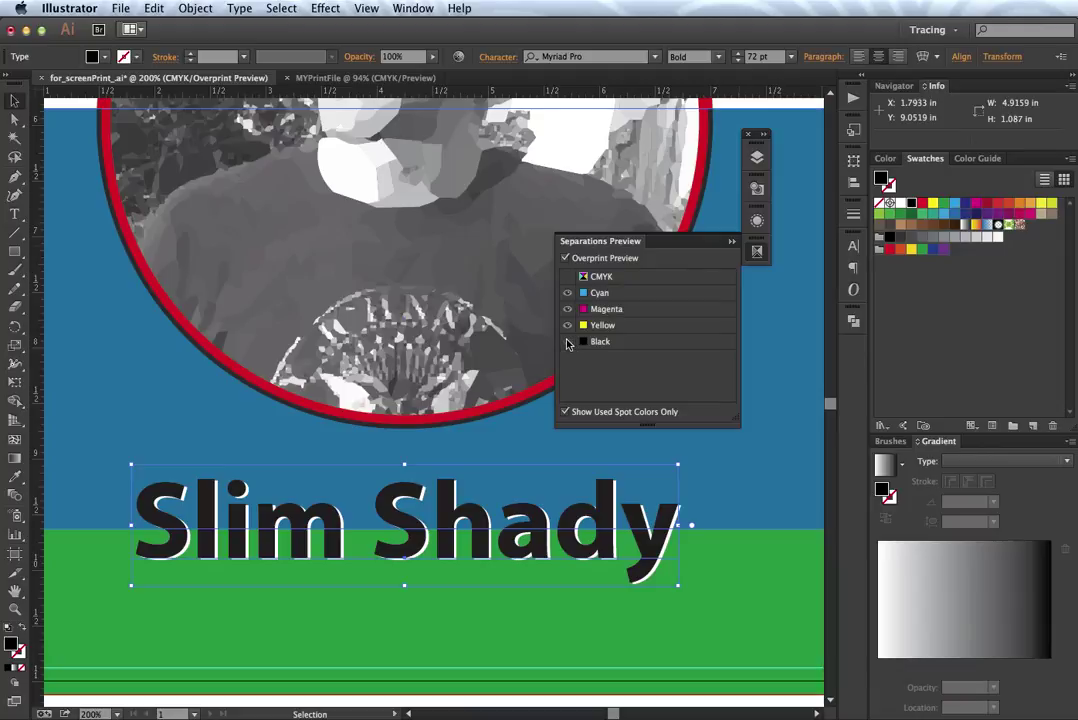
pyautogui.click(567, 342)
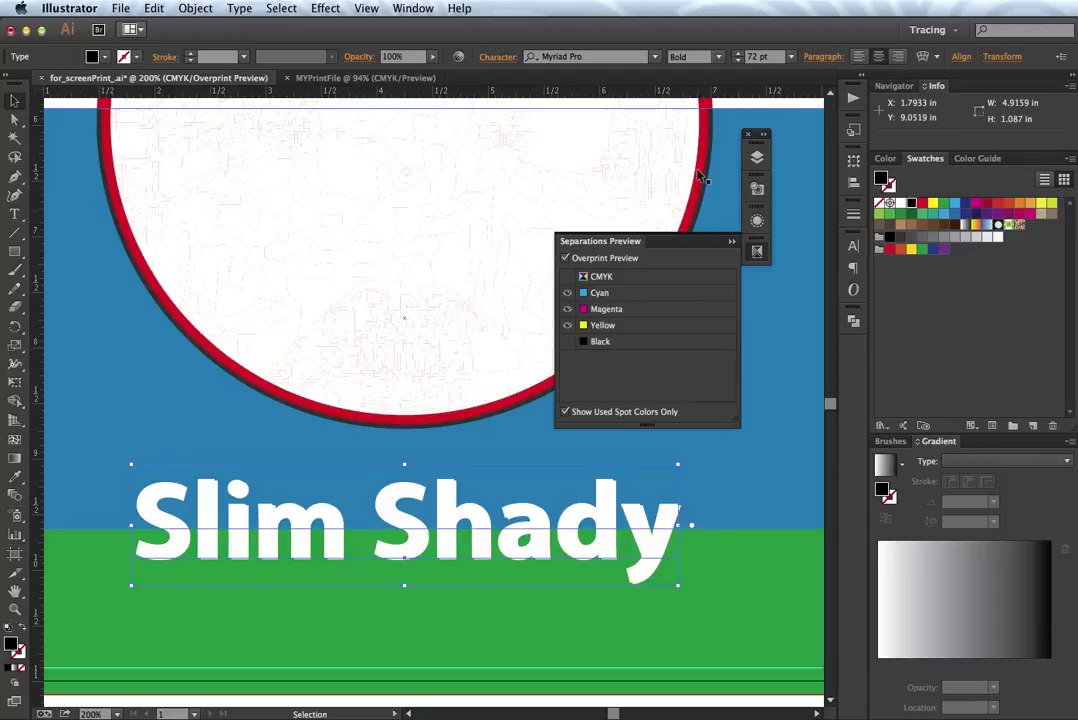
# Hide the duplicate Slim Shady text object beneath the black text in Layer 1.
pyautogui.click(751, 159)
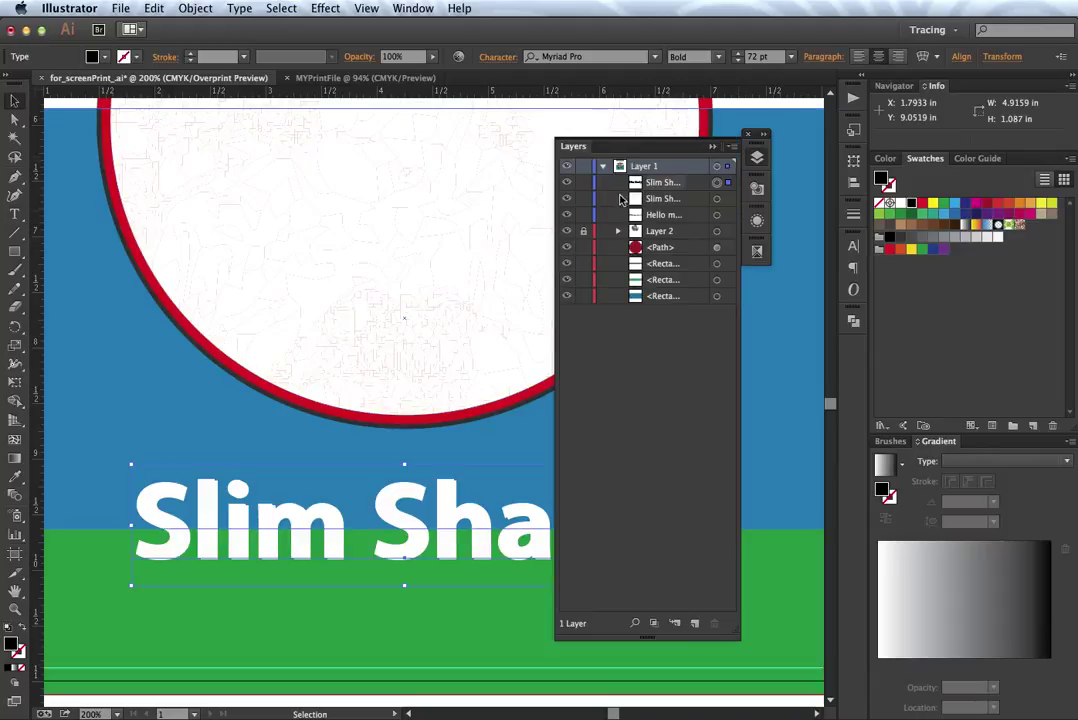
pyautogui.click(567, 198)
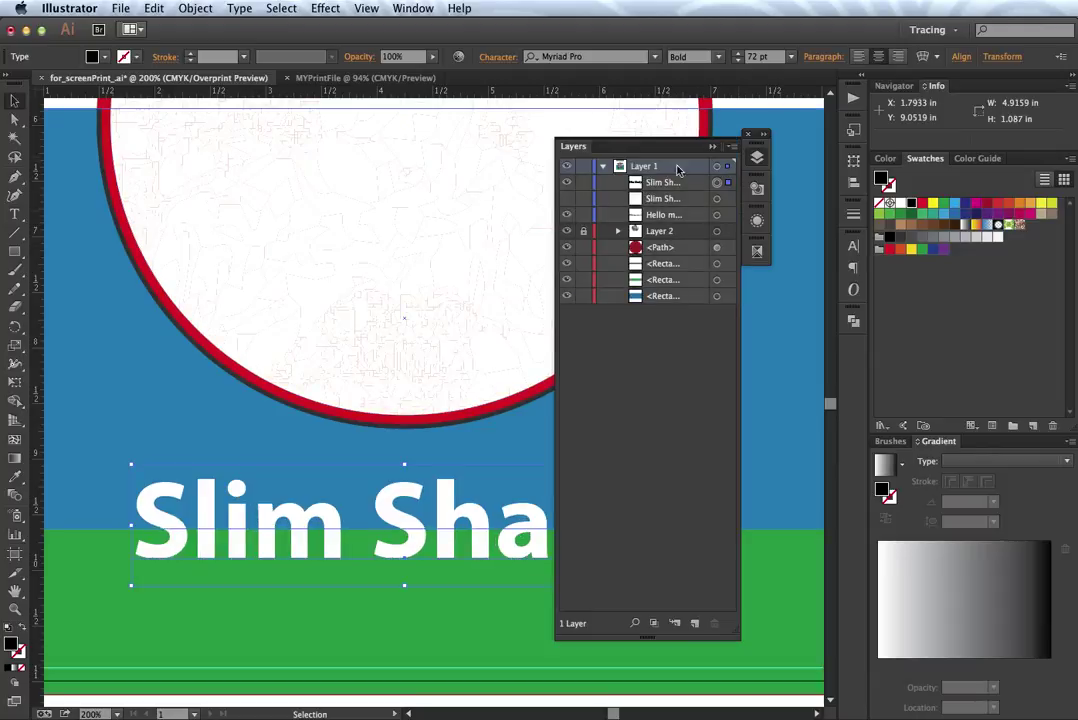
pyautogui.click(757, 157)
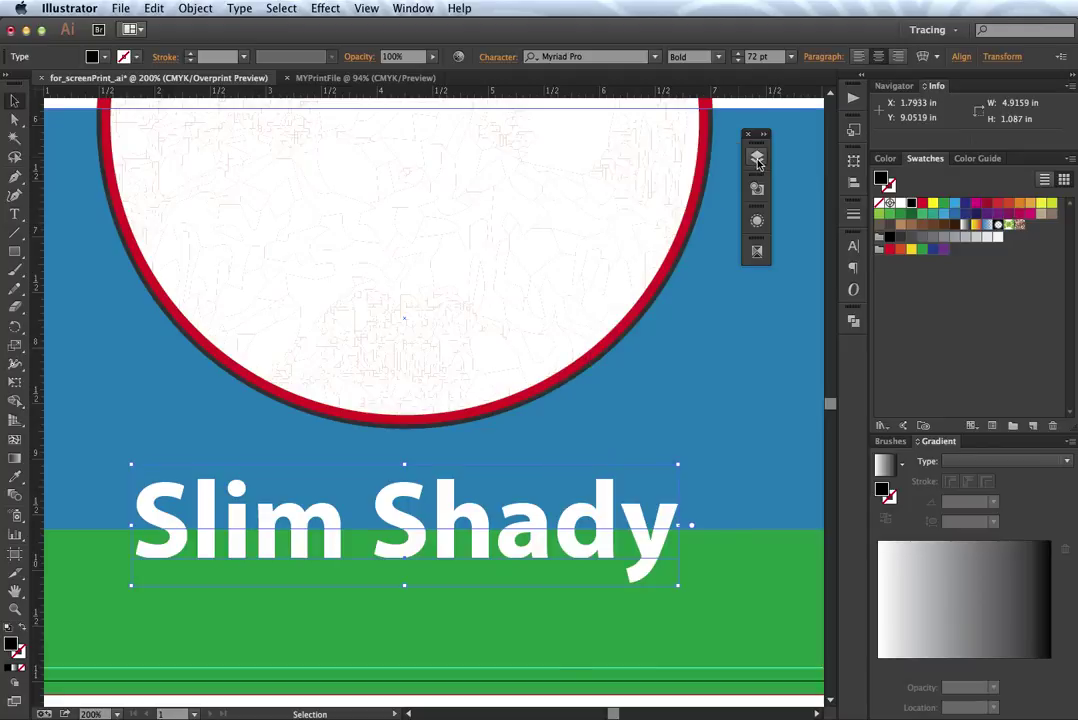
# View the Yellow, Cyan and Magenta separation plates one at a time to examine the knockout under the text.
pyautogui.click(757, 249)
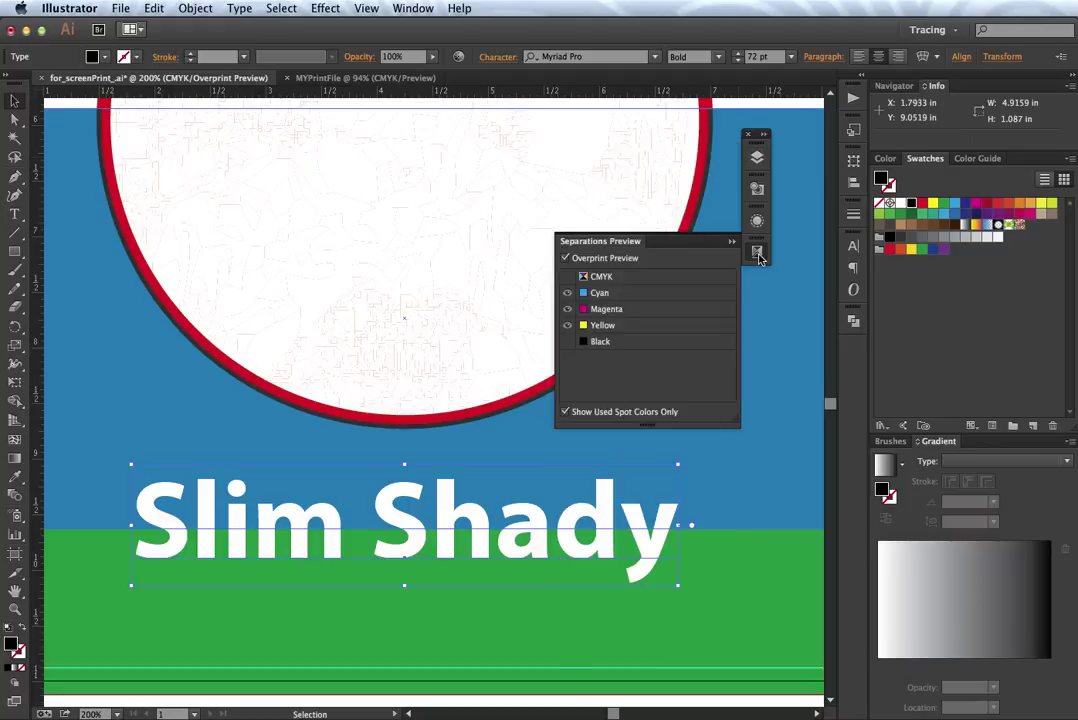
pyautogui.click(567, 309)
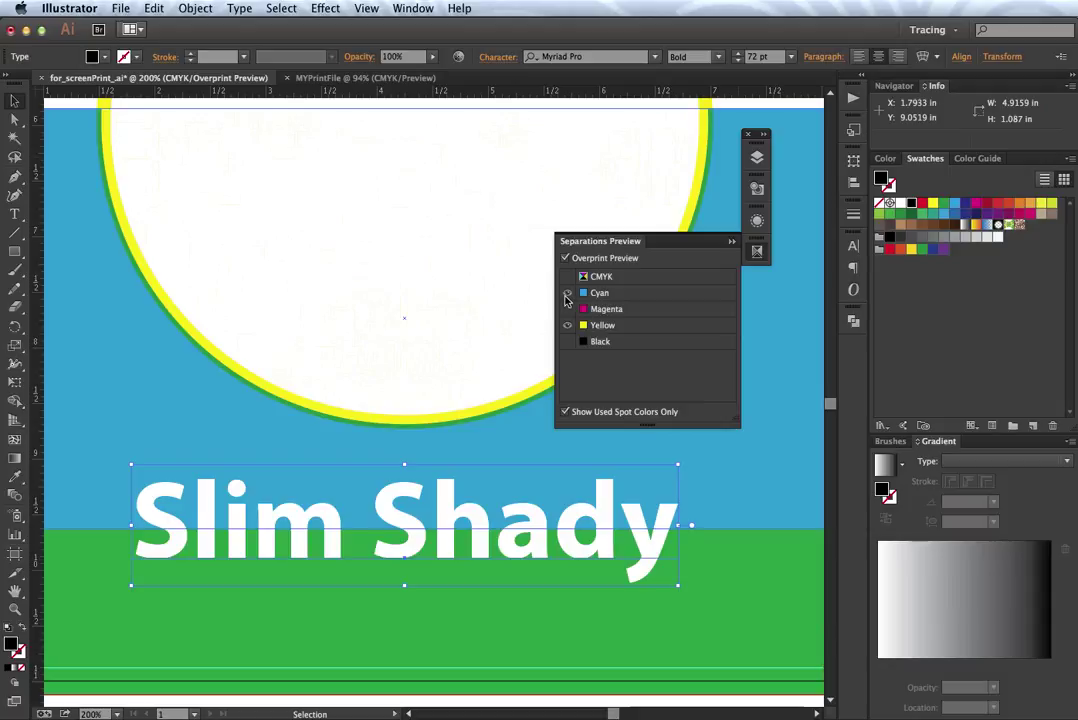
pyautogui.click(567, 293)
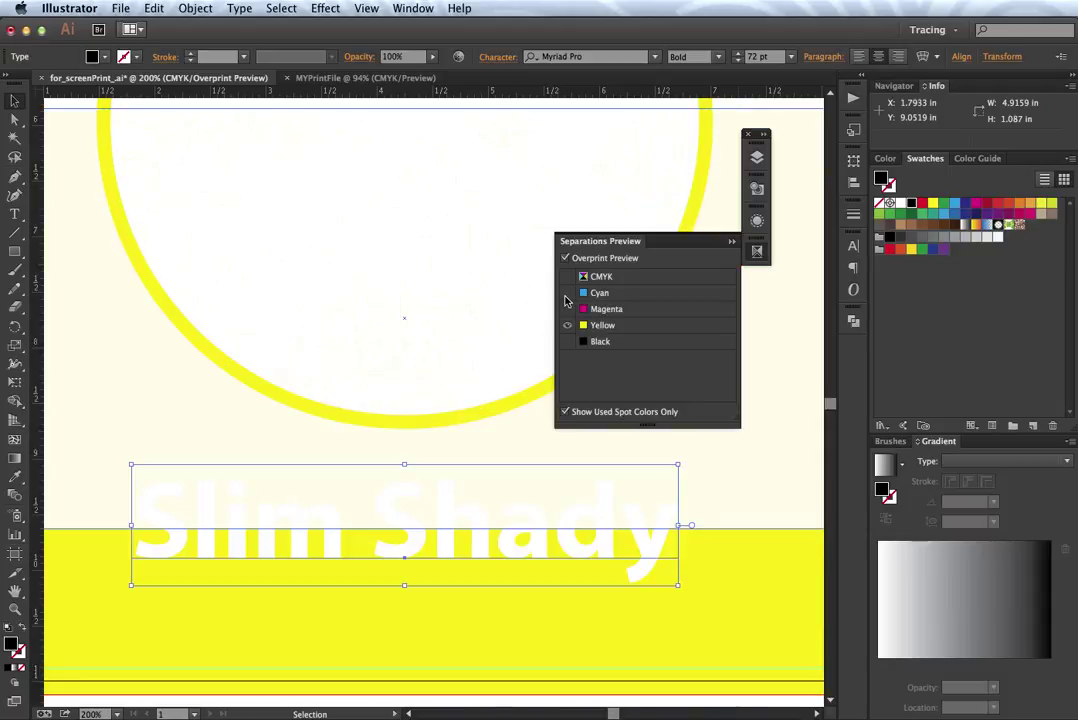
pyautogui.click(567, 293)
pyautogui.click(567, 325)
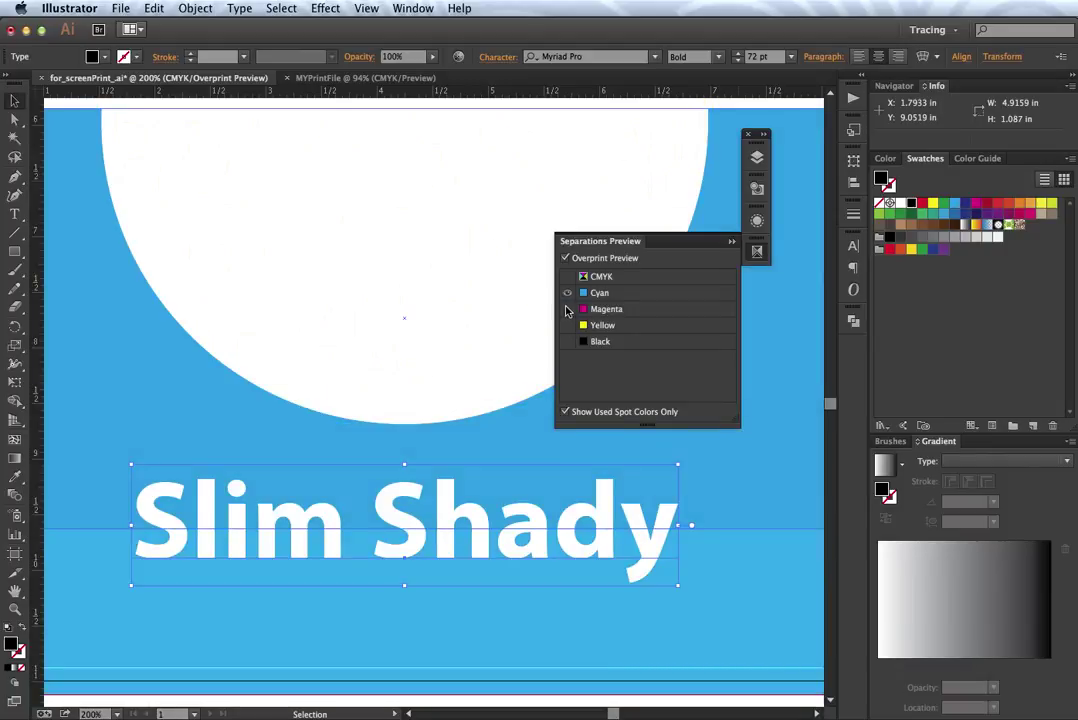
pyautogui.click(567, 309)
pyautogui.click(567, 293)
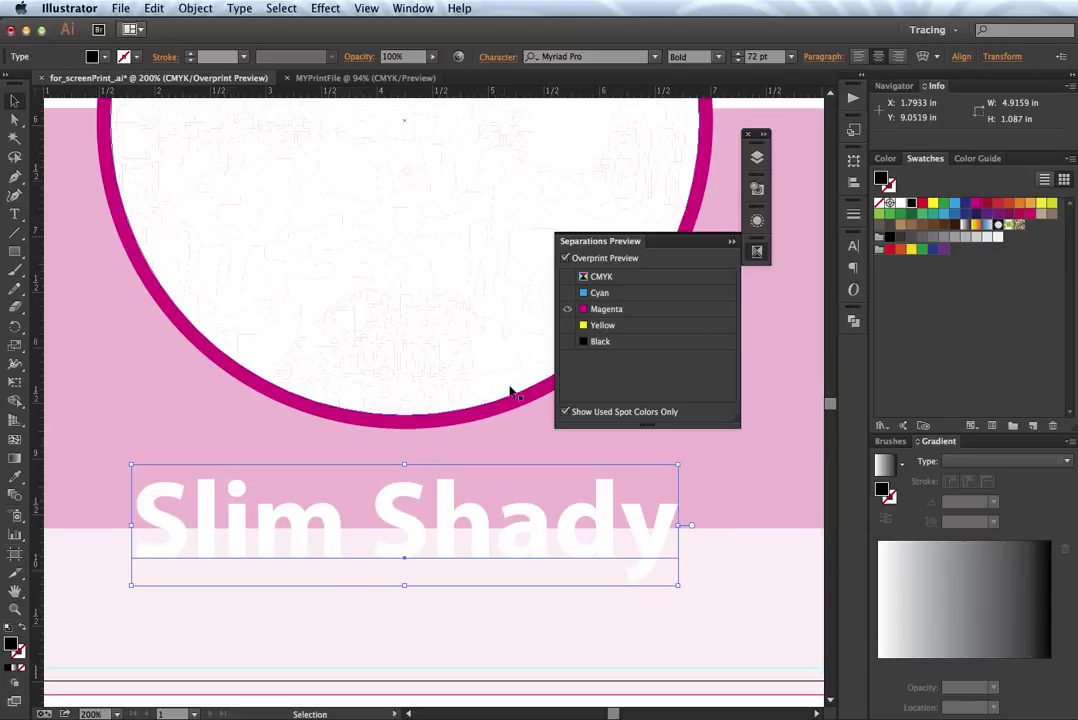
# Restore the Black, Yellow and Cyan plates to view the full CMYK composite of the artwork.
pyautogui.click(566, 342)
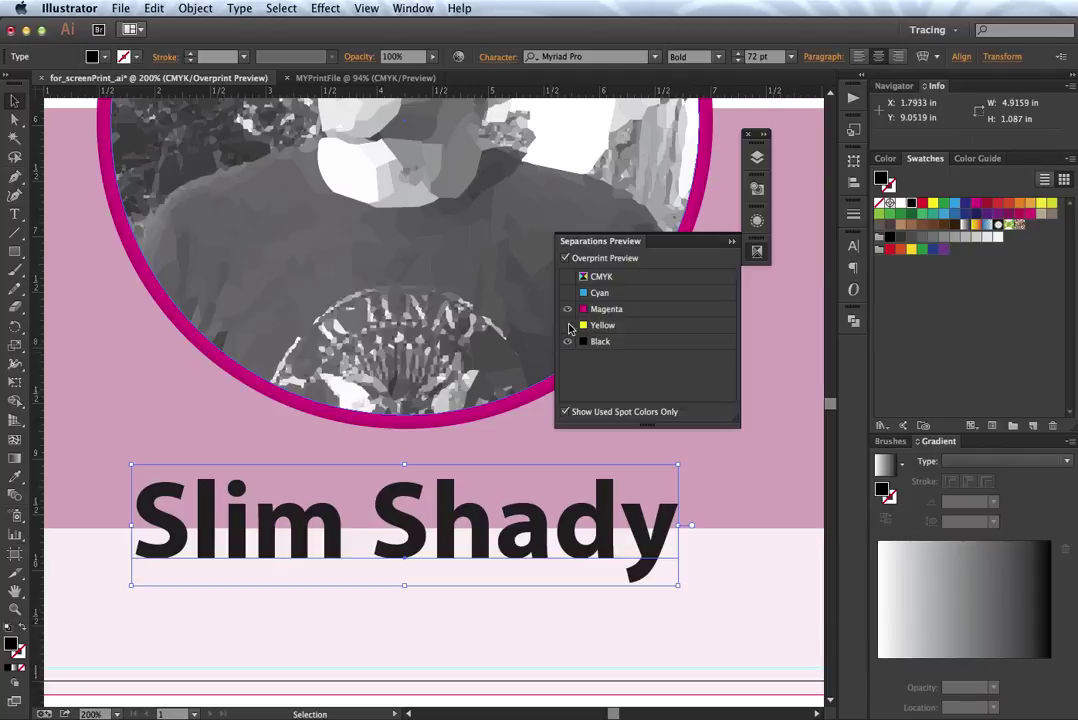
pyautogui.click(567, 325)
pyautogui.click(567, 294)
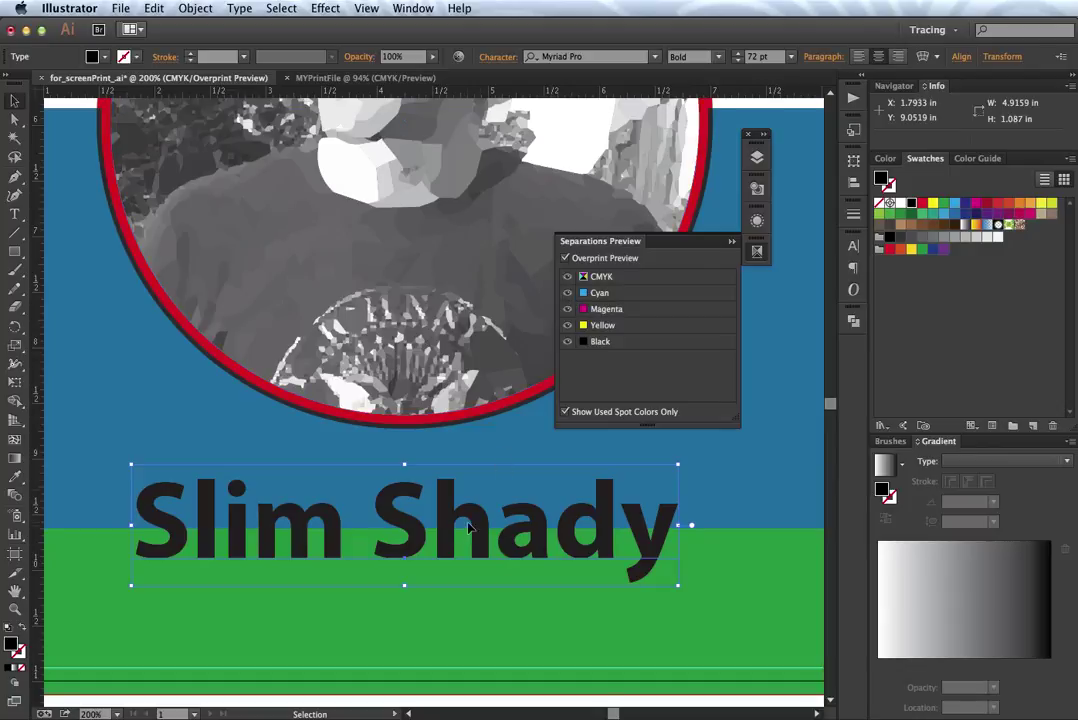
# Enable Overprint Fill in the attributes of the selected black Slim Shady text.
pyautogui.click(757, 252)
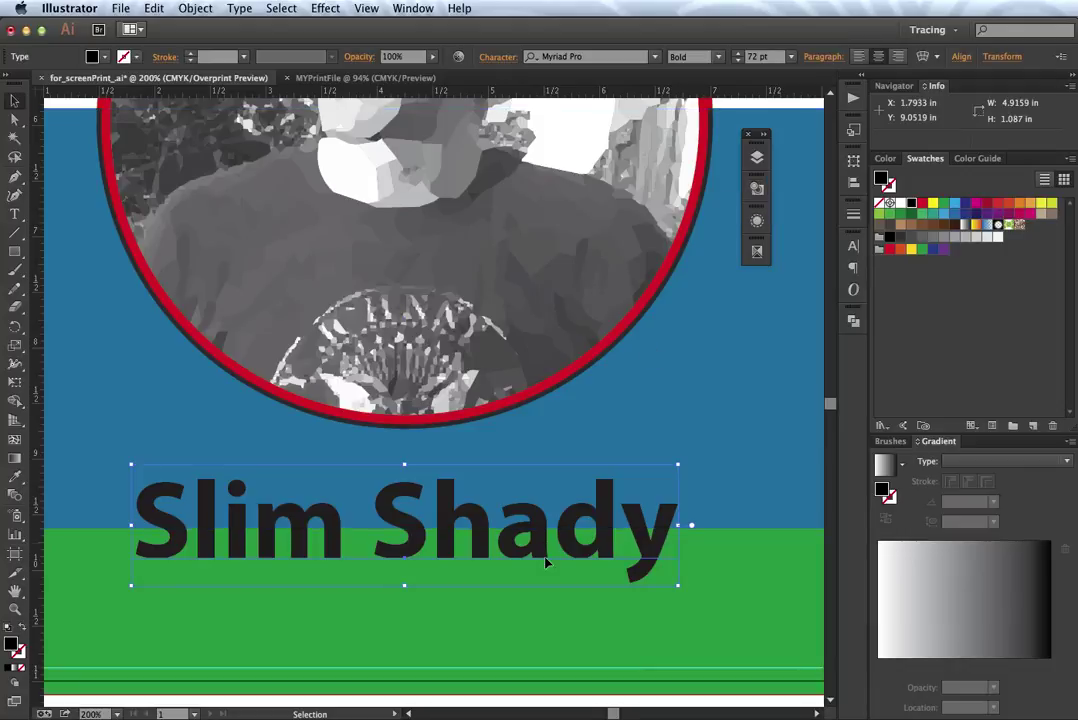
pyautogui.click(754, 192)
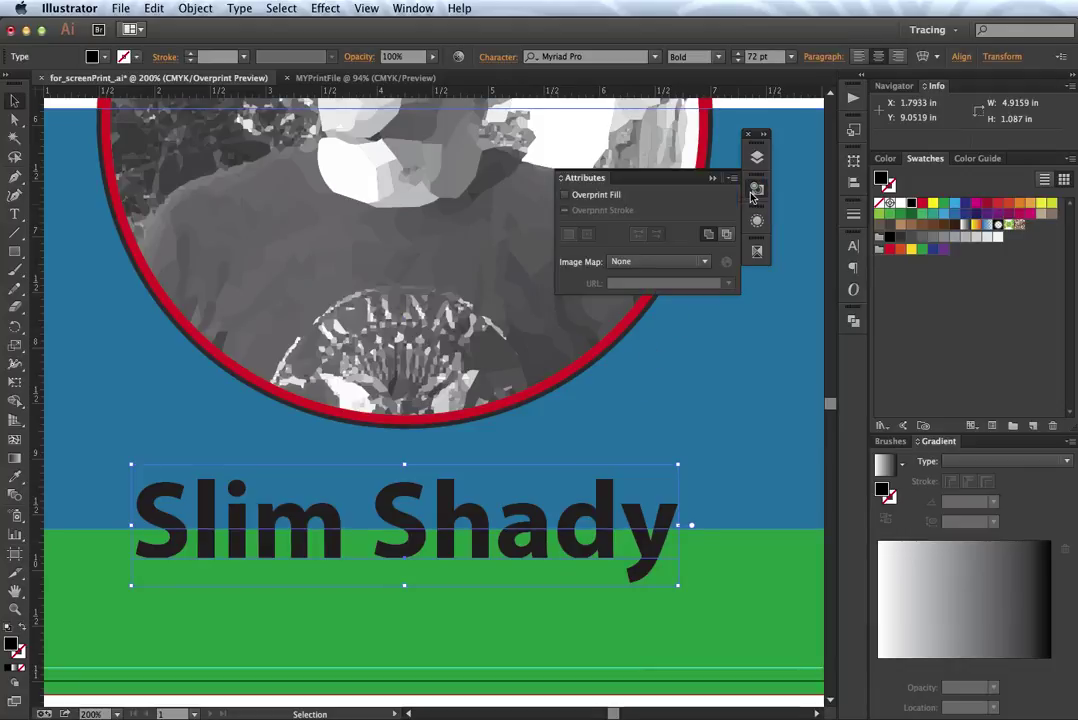
pyautogui.click(566, 196)
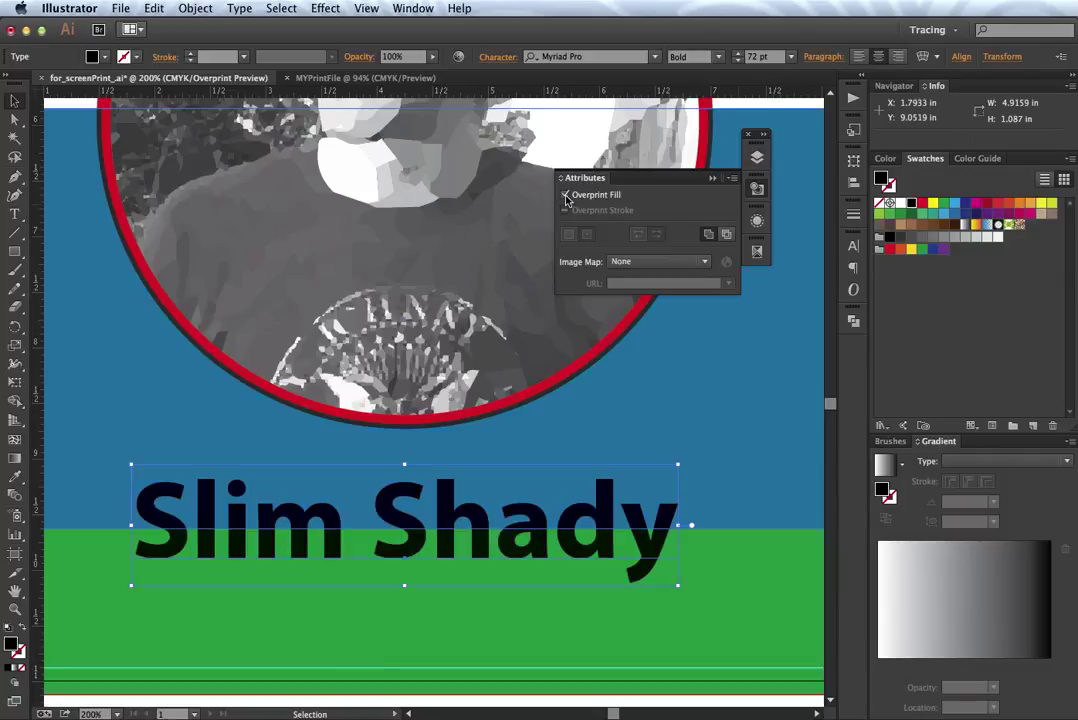
# Hide and restore the Black plate in the separations preview to examine the colors beneath the overprinting text.
pyautogui.click(757, 189)
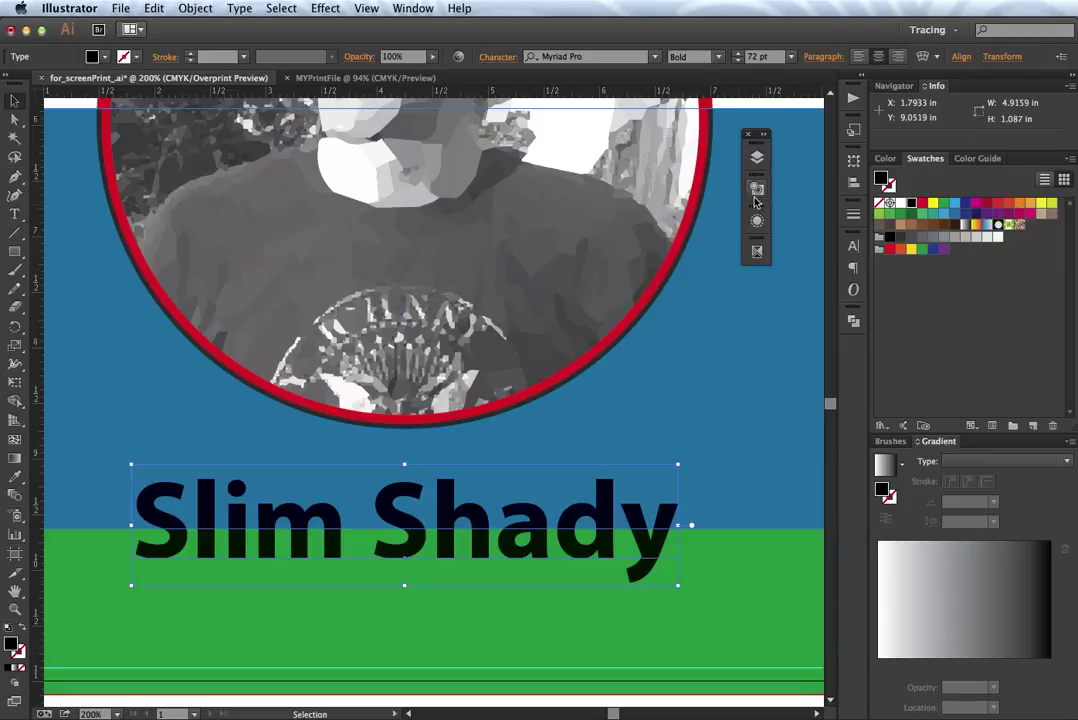
pyautogui.click(757, 252)
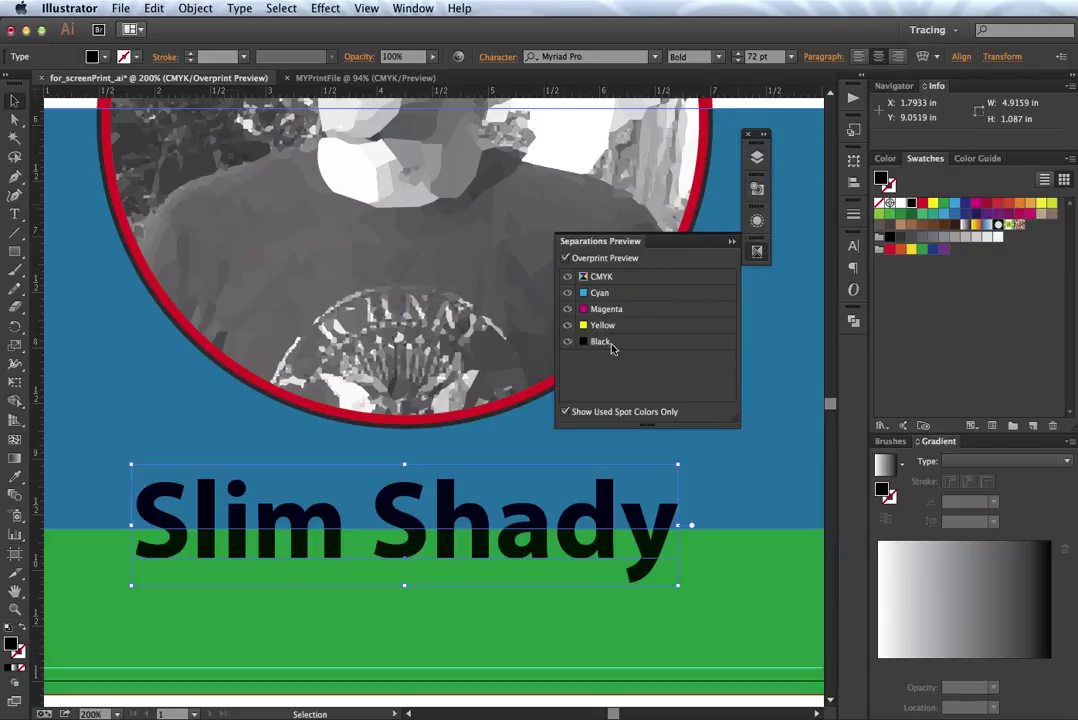
pyautogui.click(567, 341)
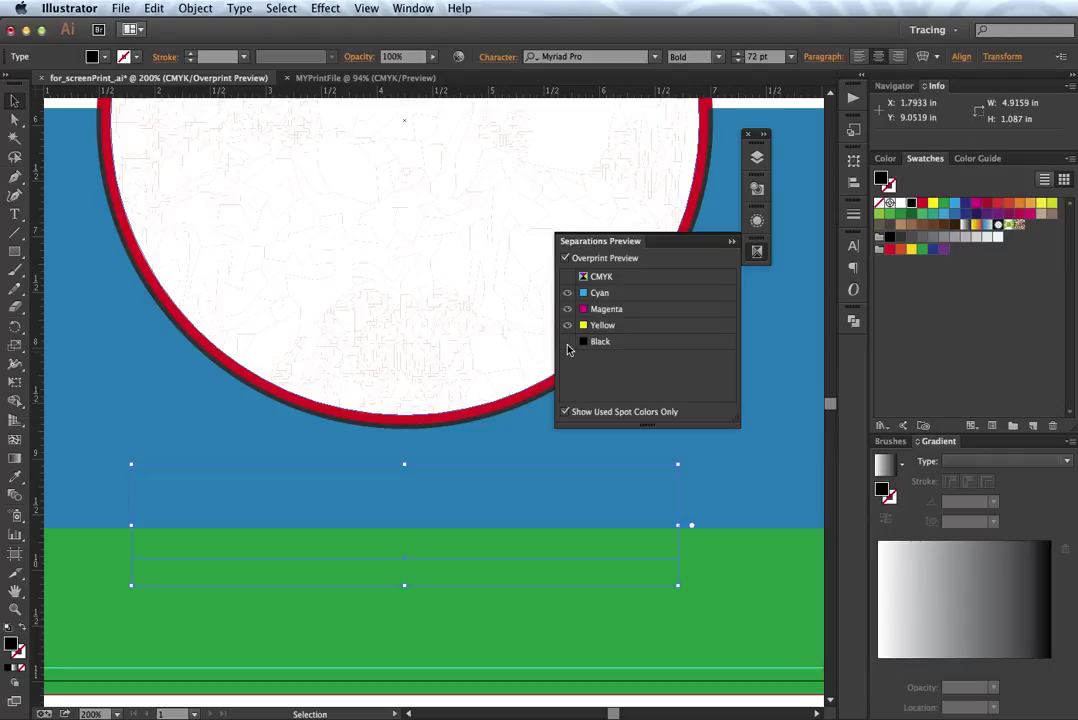
pyautogui.click(567, 343)
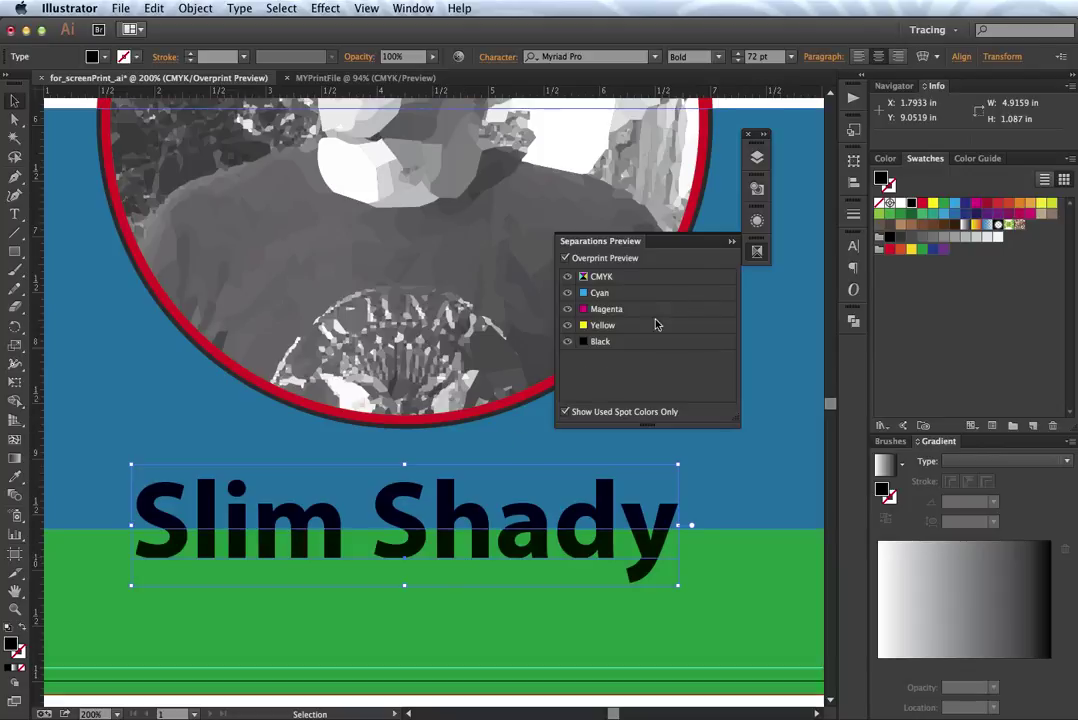
pyautogui.click(756, 254)
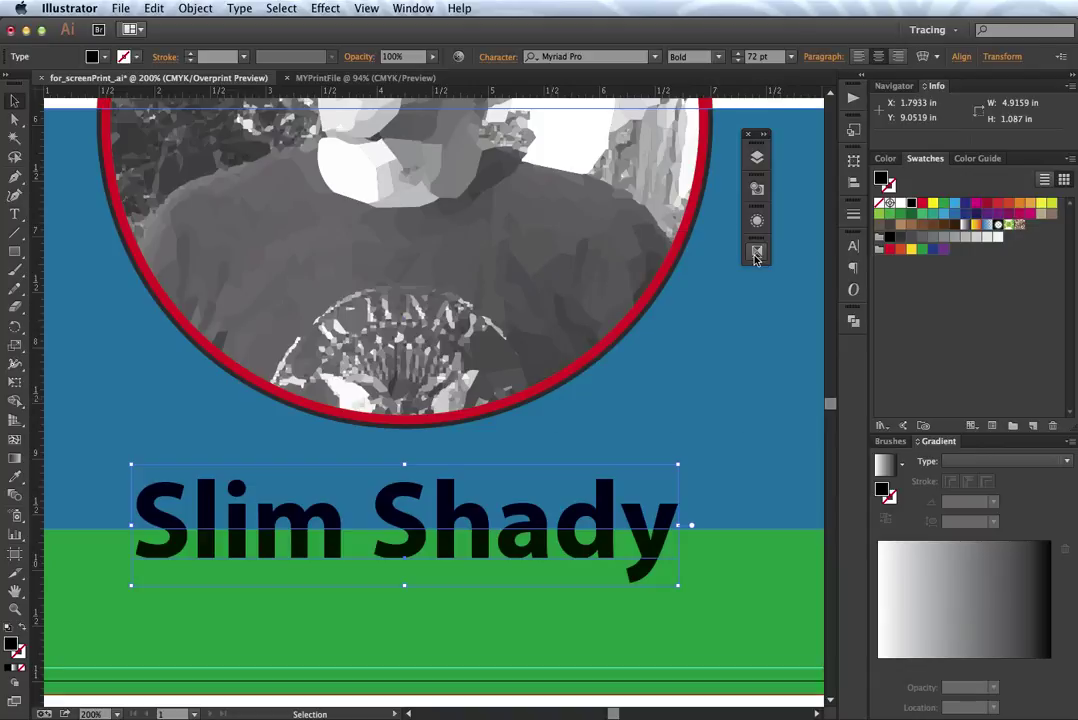
# Turn off Overprint Preview and inspect the fill and strokes in the red circle's appearance.
pyautogui.press('space')
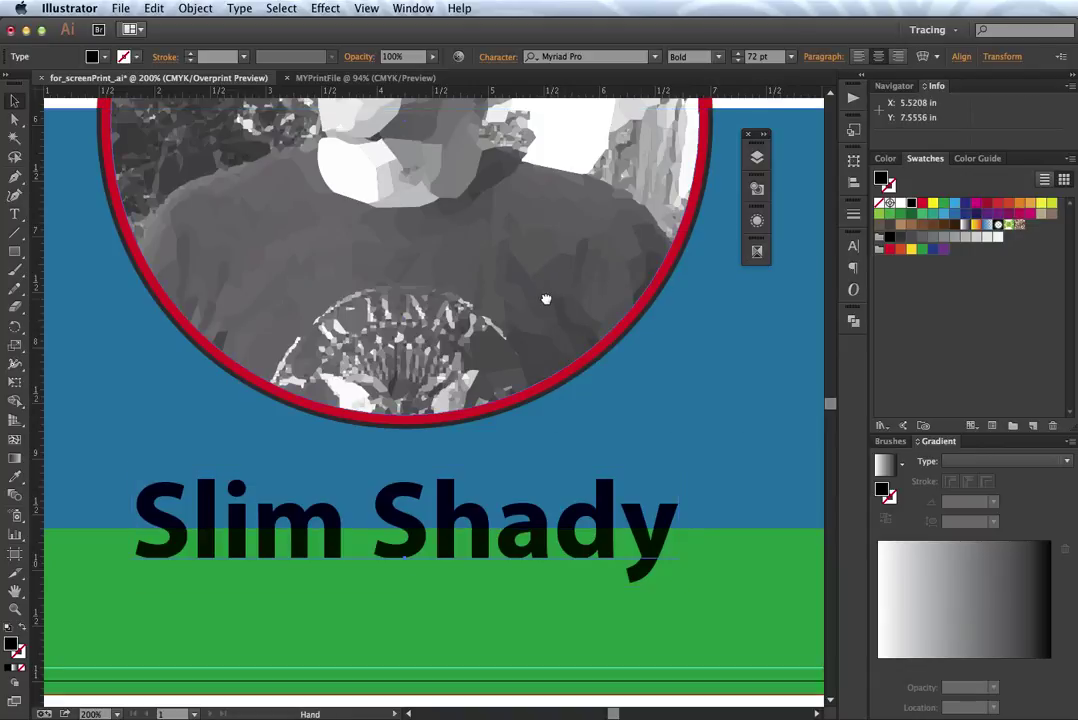
pyautogui.moveTo(546, 298); pyautogui.dragTo(553, 432)
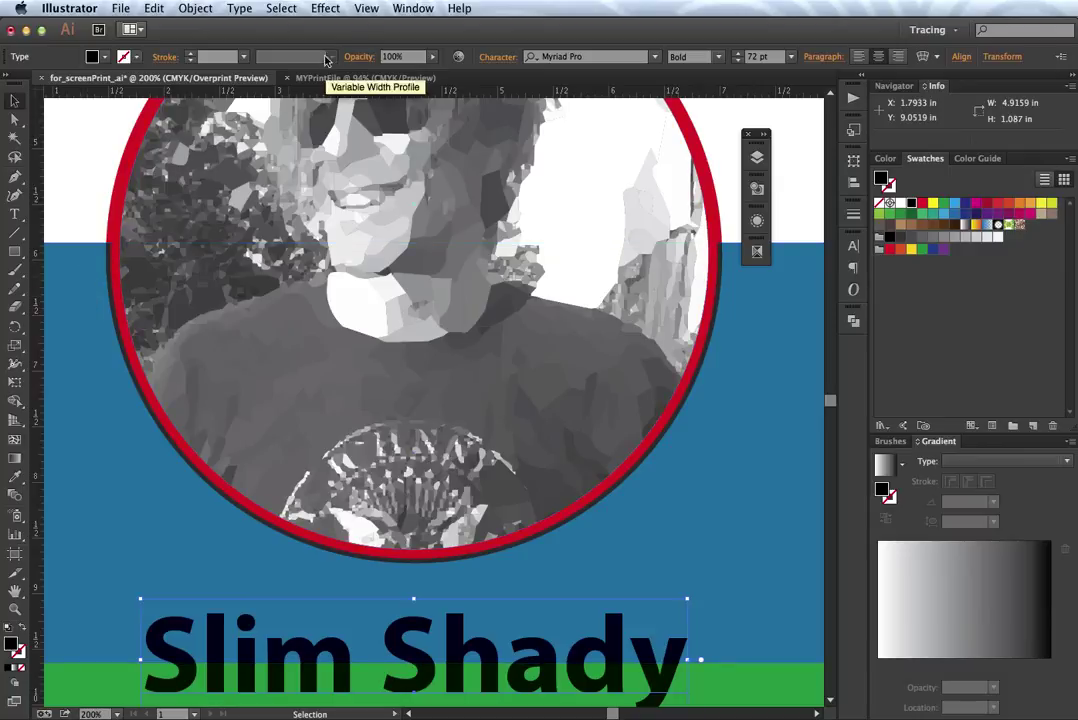
pyautogui.click(366, 10)
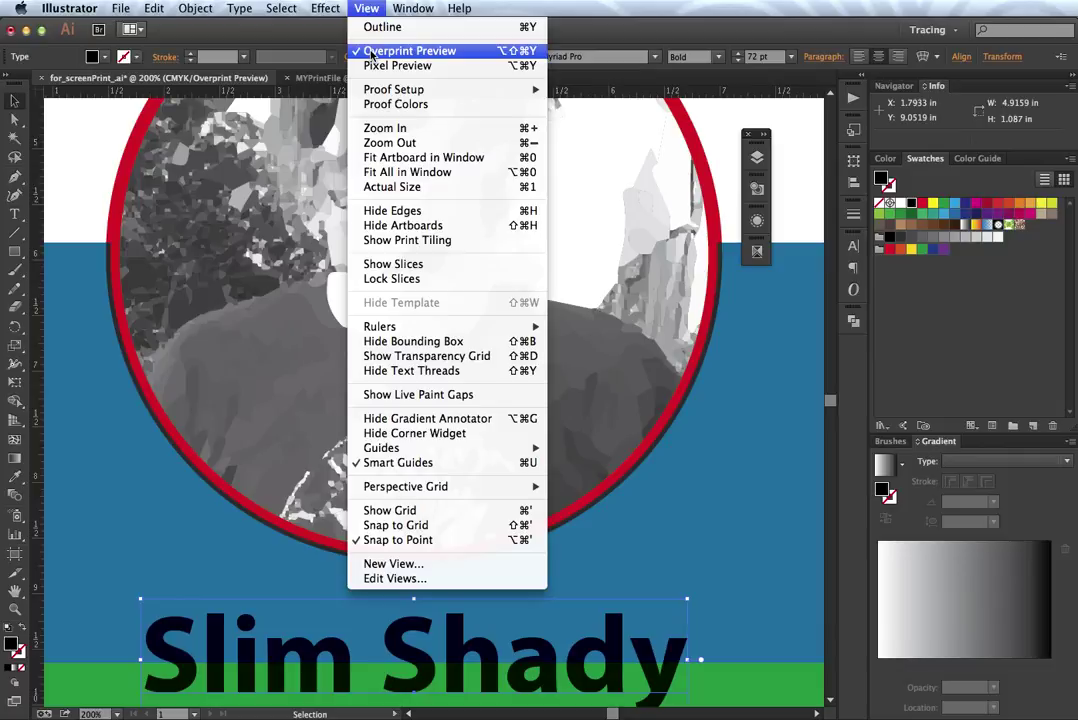
pyautogui.click(371, 54)
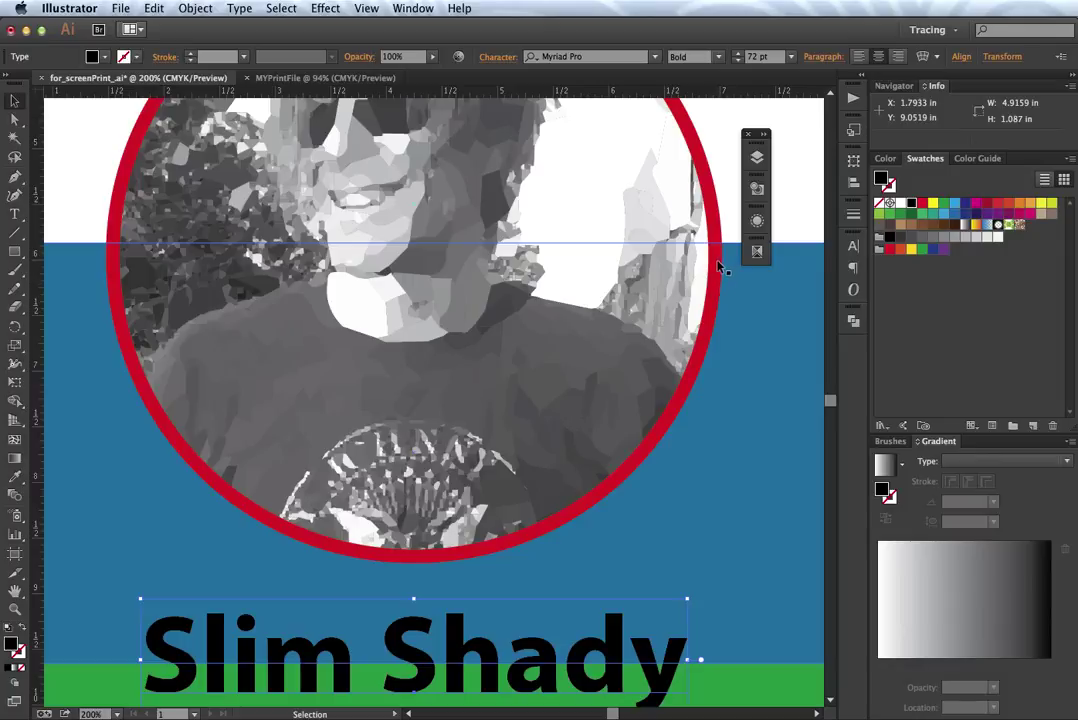
pyautogui.click(708, 270)
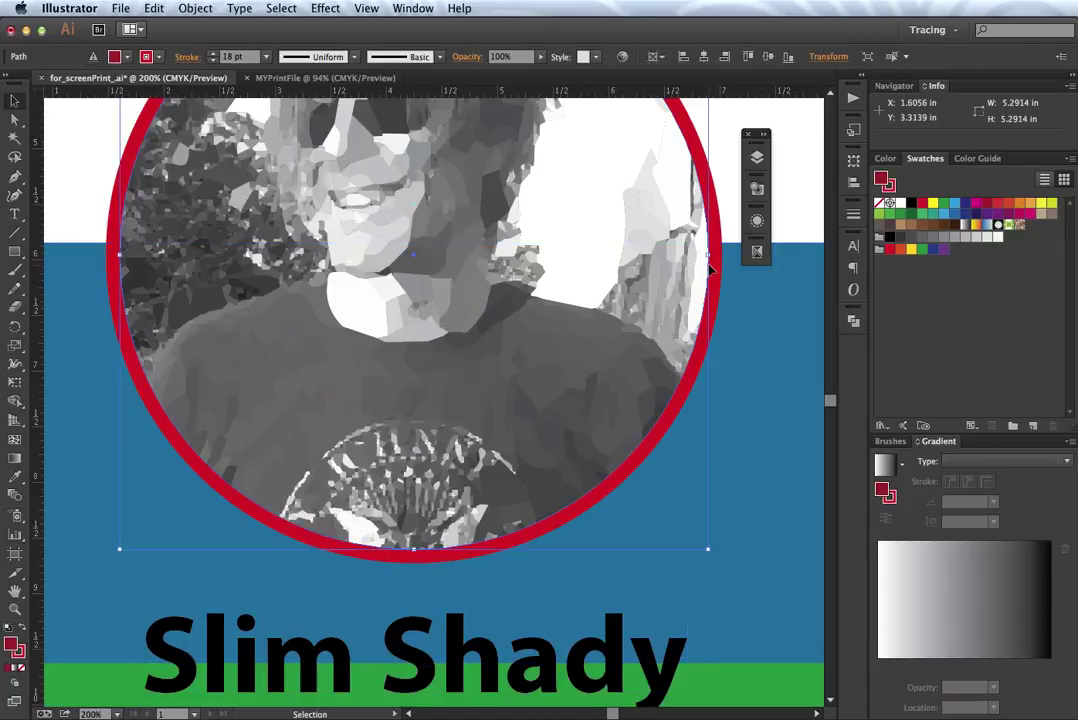
pyautogui.click(756, 220)
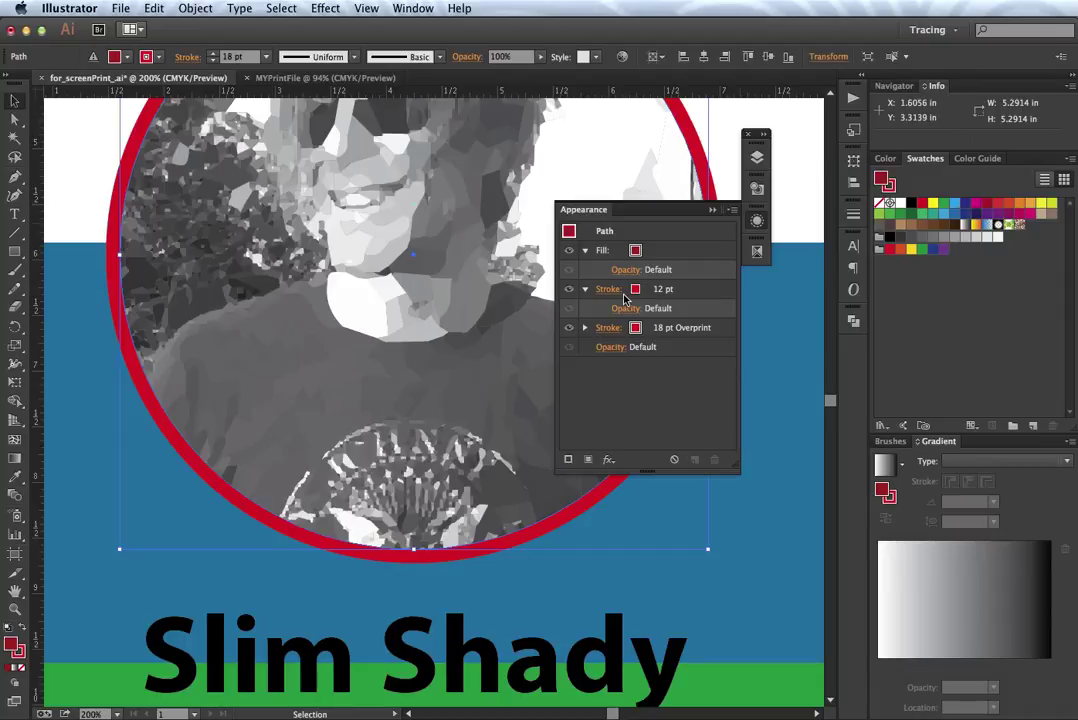
pyautogui.click(756, 223)
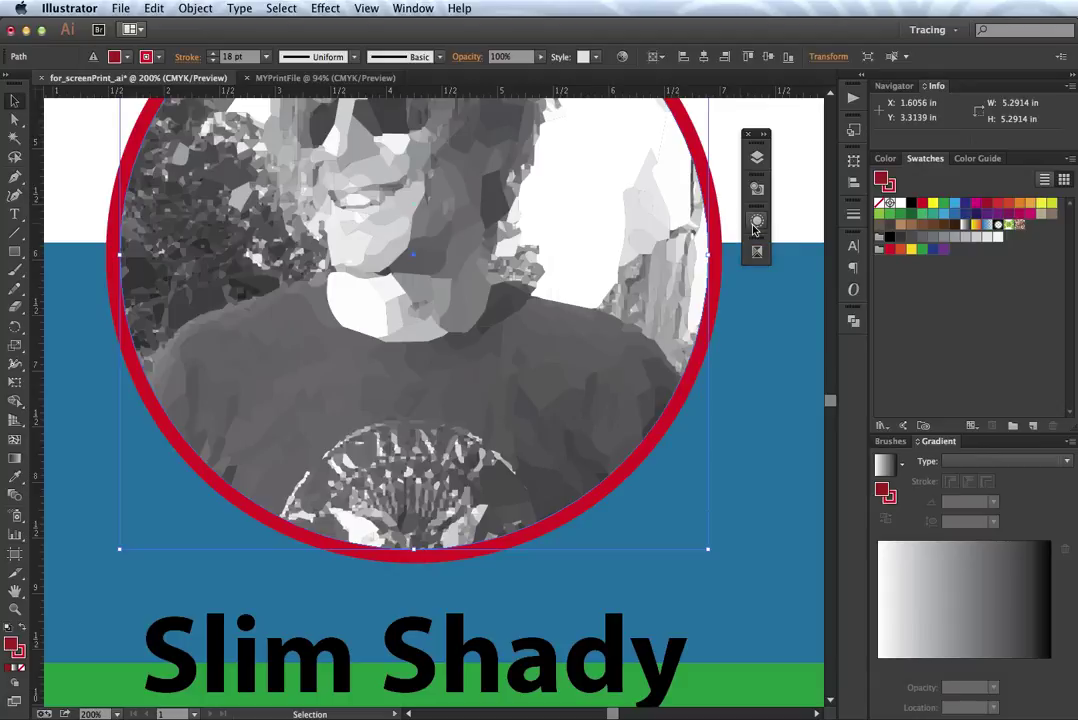
# Turn Overprint Preview back on and examine the circle's overprinting outer edge against the blue background at 300% zoom.
pyautogui.click(367, 9)
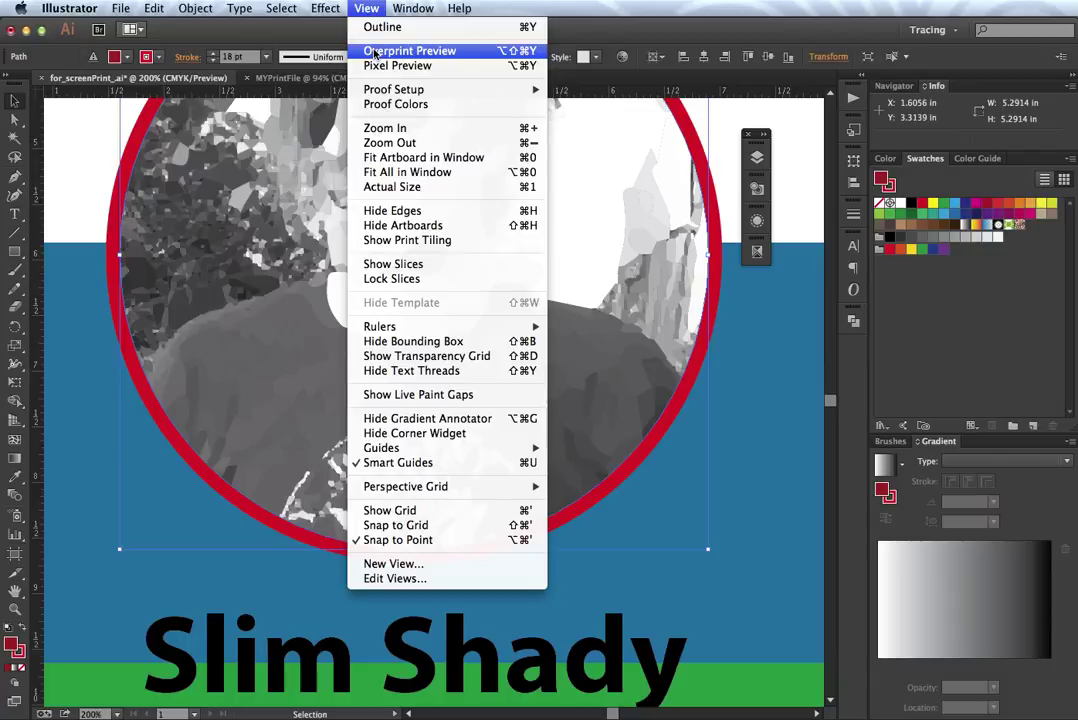
pyautogui.click(374, 51)
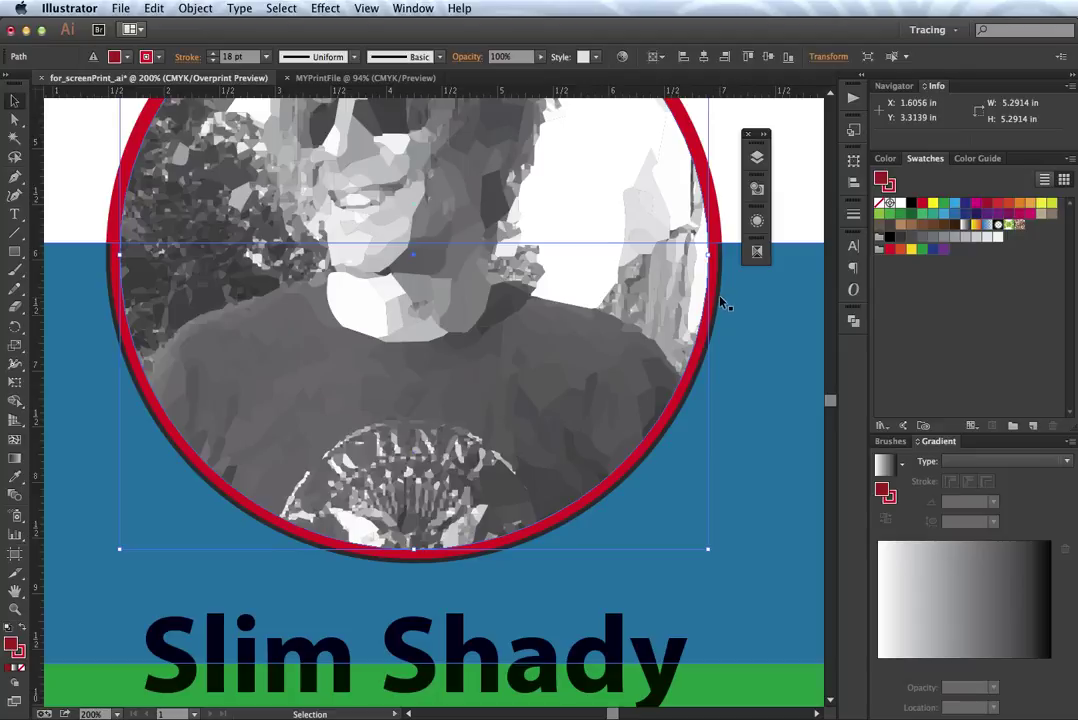
pyautogui.press('super+equal')
pyautogui.moveTo(719, 303); pyautogui.dragTo(488, 382)
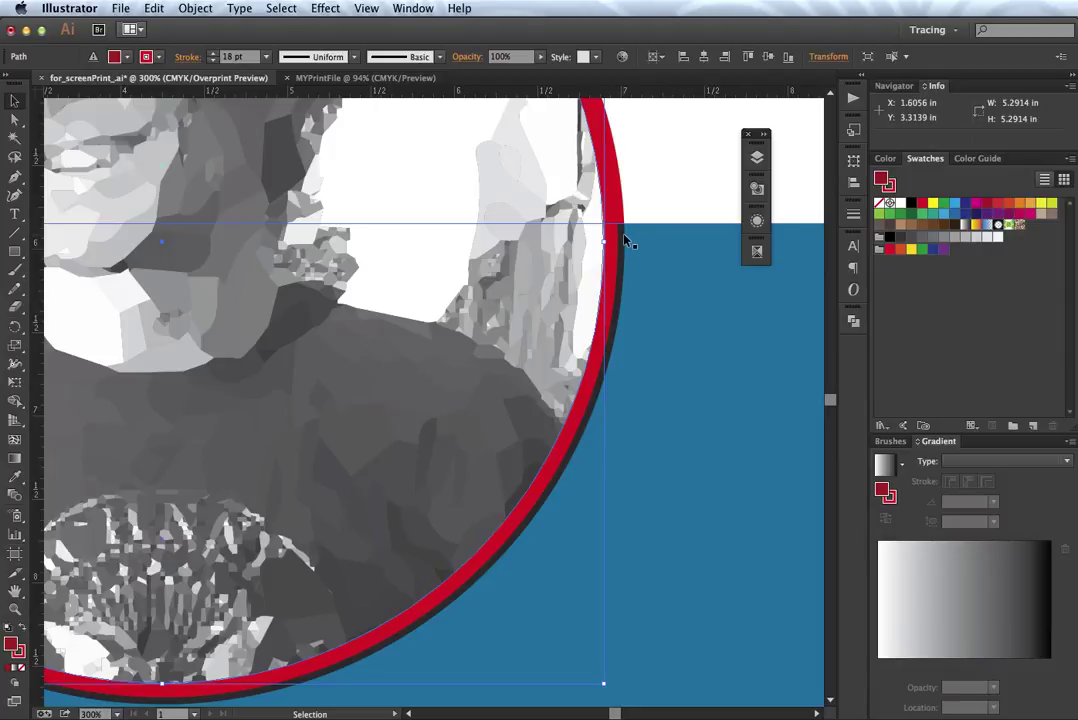
# Reduce the red circle's bottom overprint stroke to 15 pt, then deselect the circle.
pyautogui.click(759, 224)
pyautogui.click(691, 330)
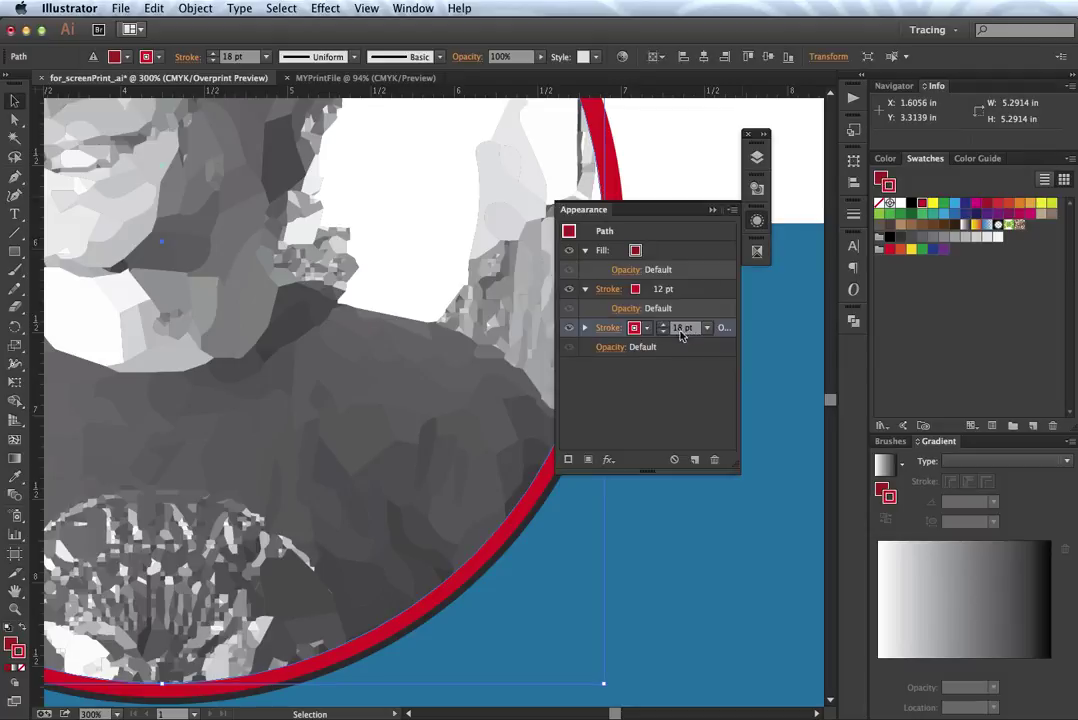
pyautogui.click(663, 332)
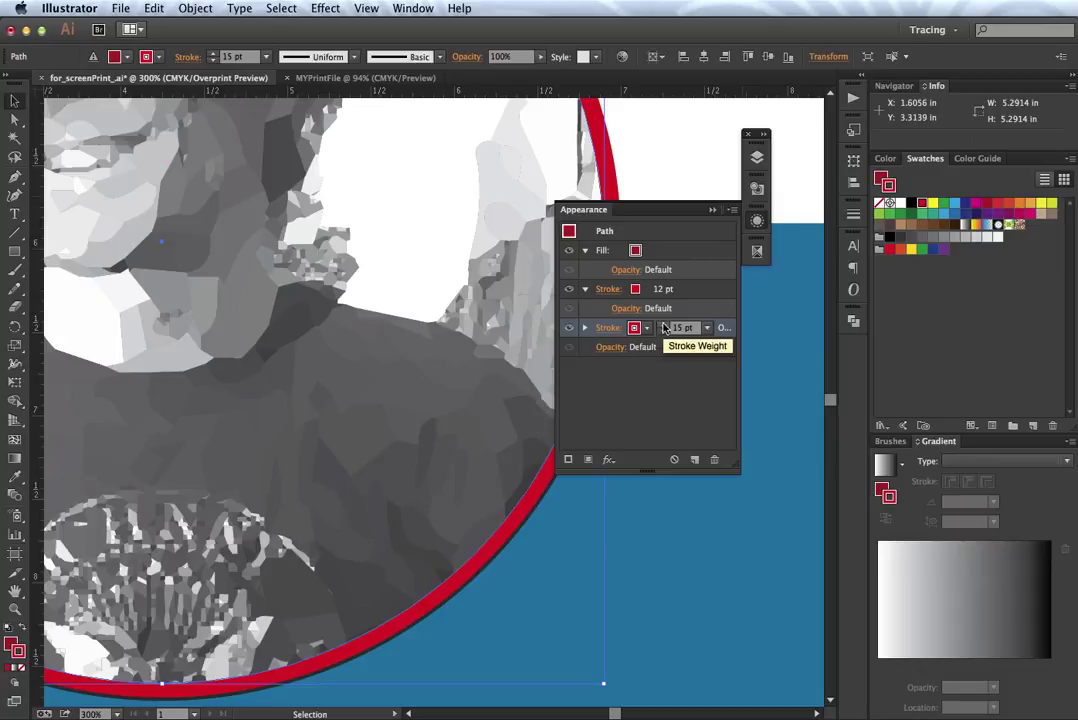
pyautogui.click(663, 332)
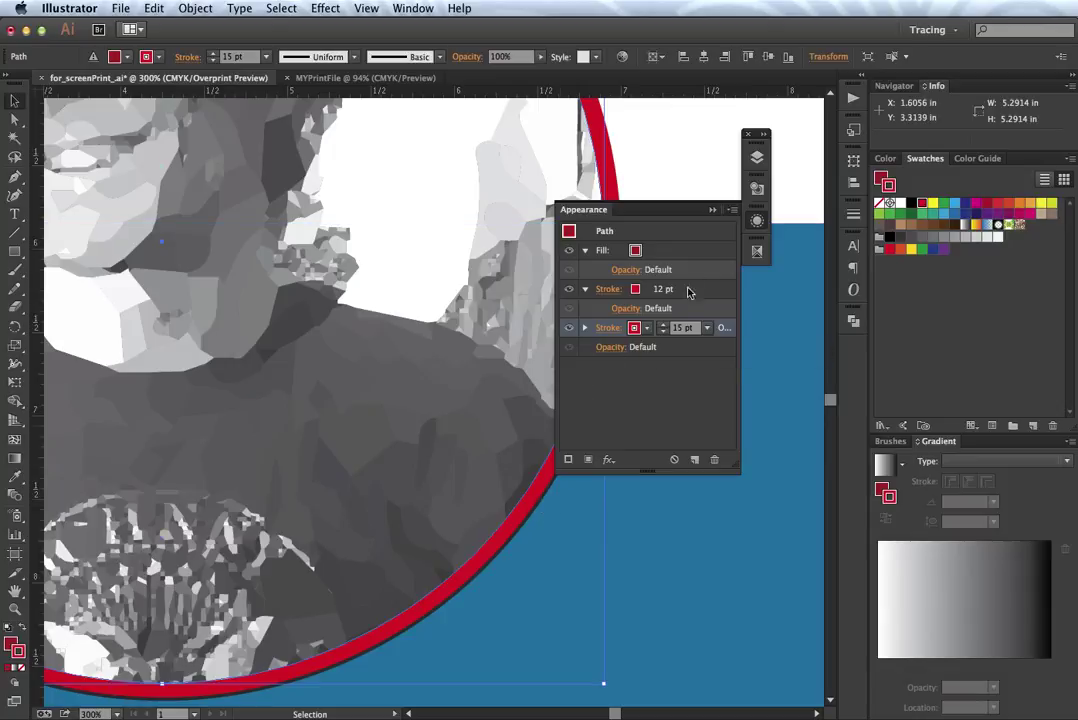
pyautogui.click(759, 223)
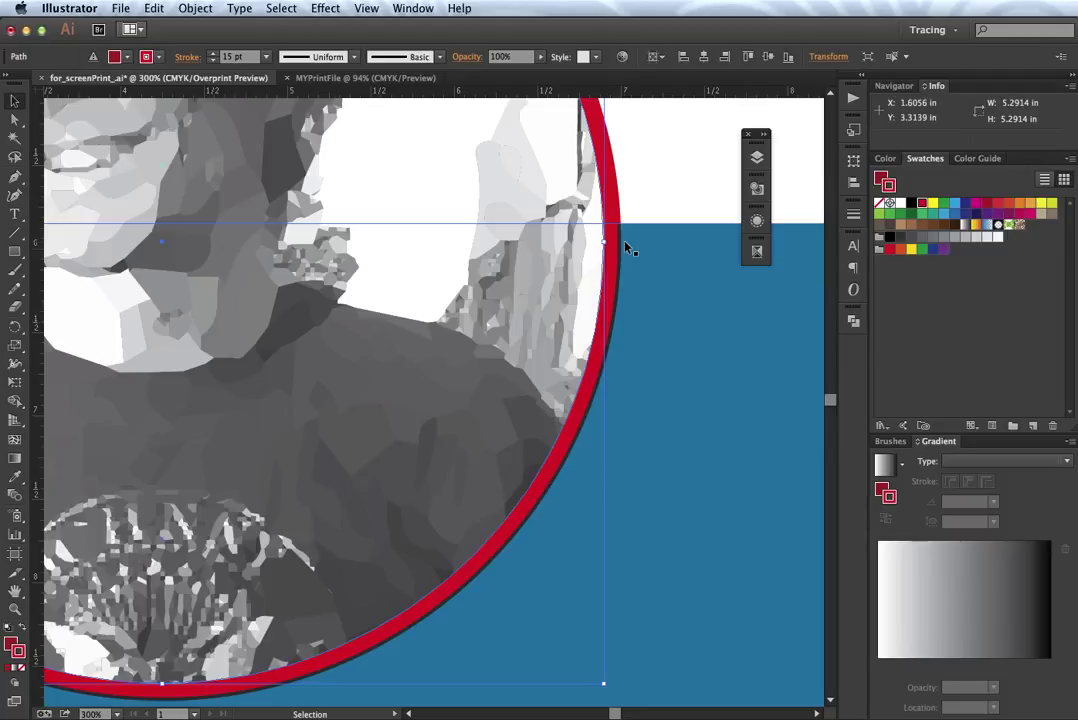
pyautogui.press('super+minus')
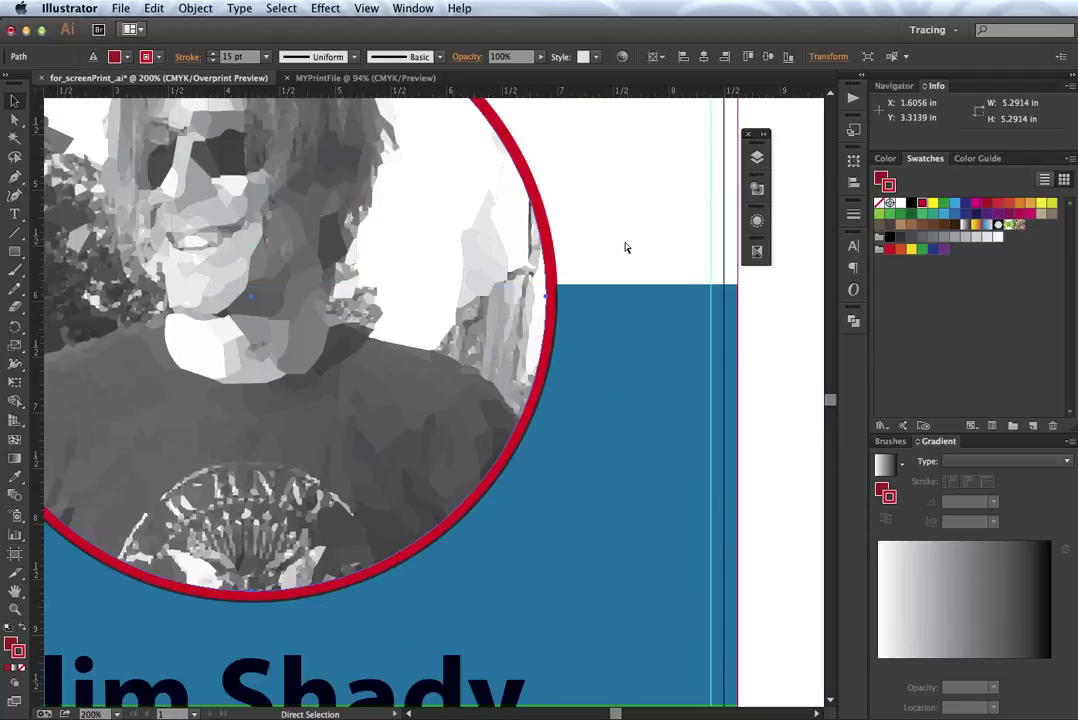
pyautogui.press('v')
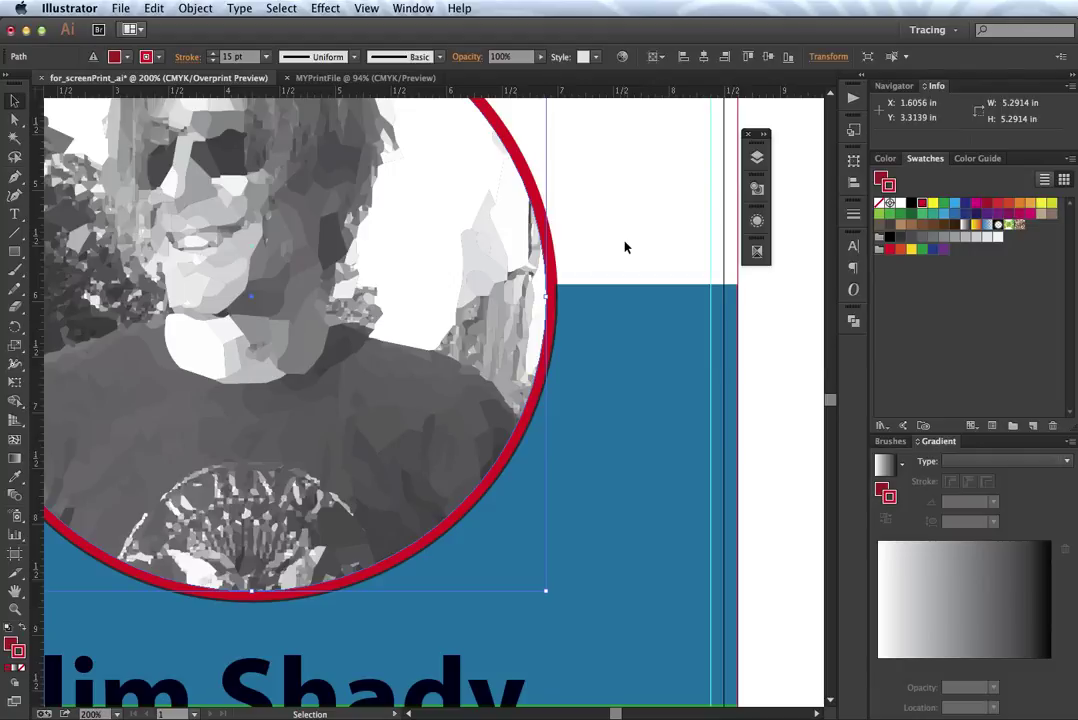
pyautogui.click(625, 247)
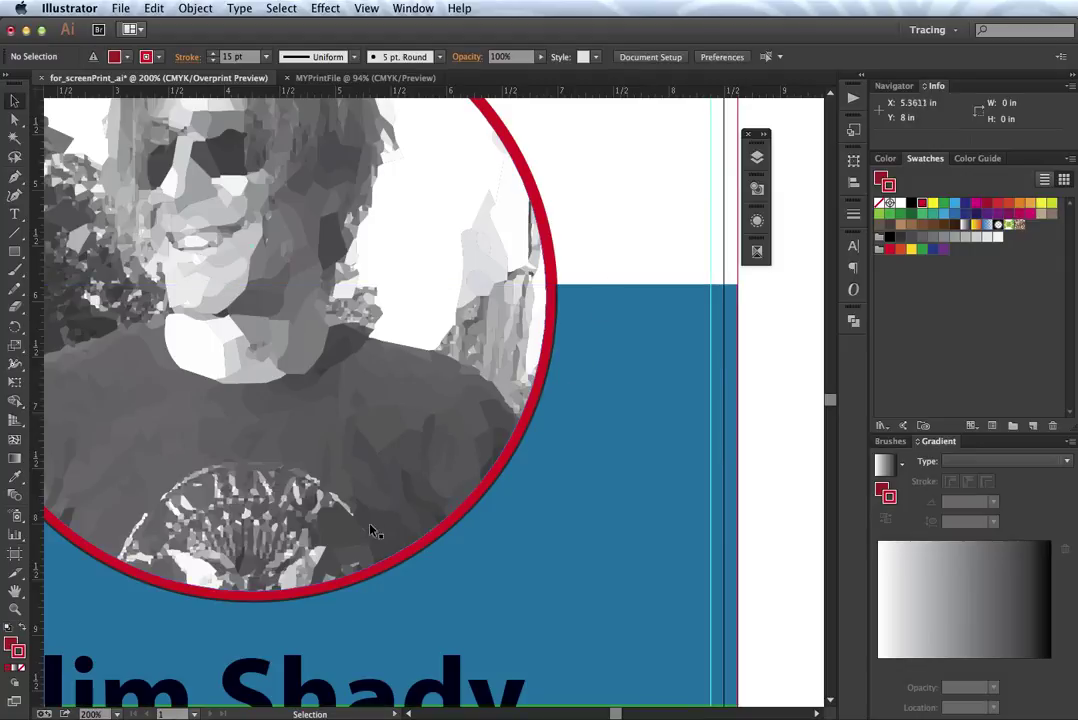
# Save the document as for_screenPrint_outline.ai in Adobe Illustrator format, accepting the default save options.
pyautogui.scroll(-5, 370, 530)
pyautogui.hscroll(-3, 370, 530)
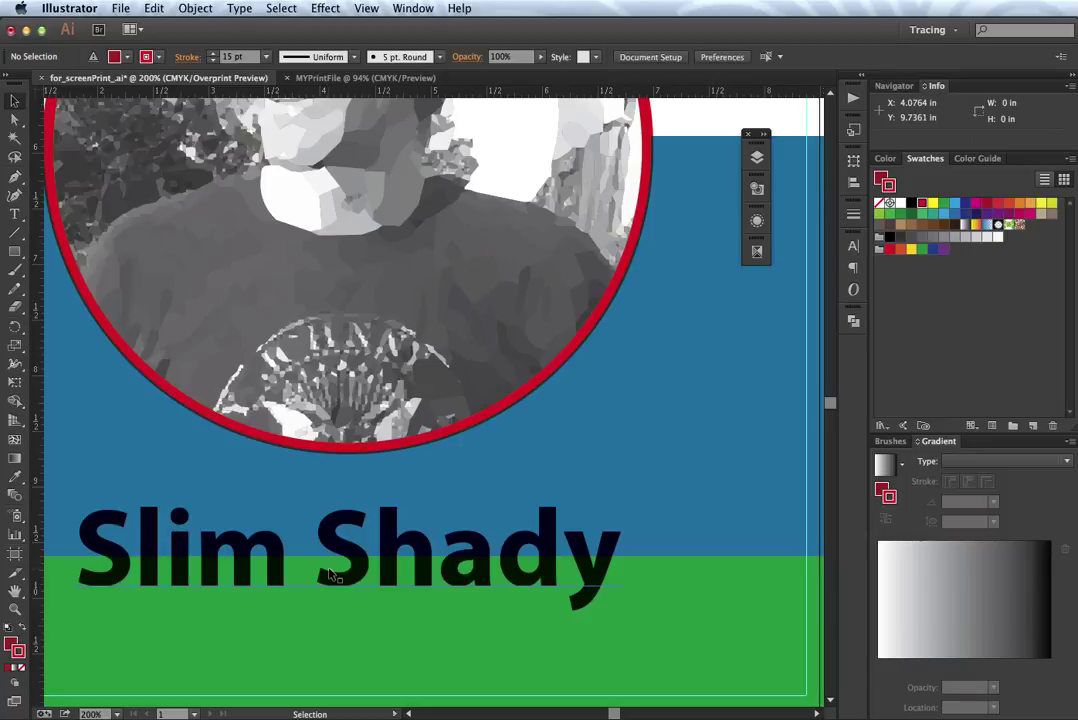
pyautogui.click(120, 8)
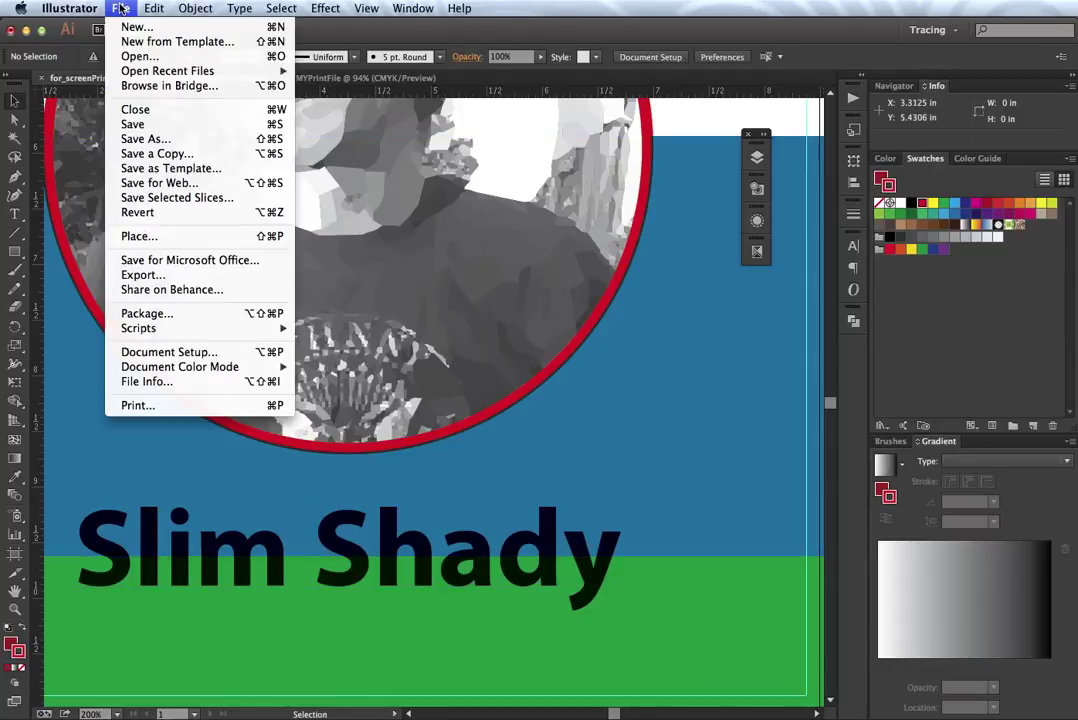
pyautogui.click(121, 8)
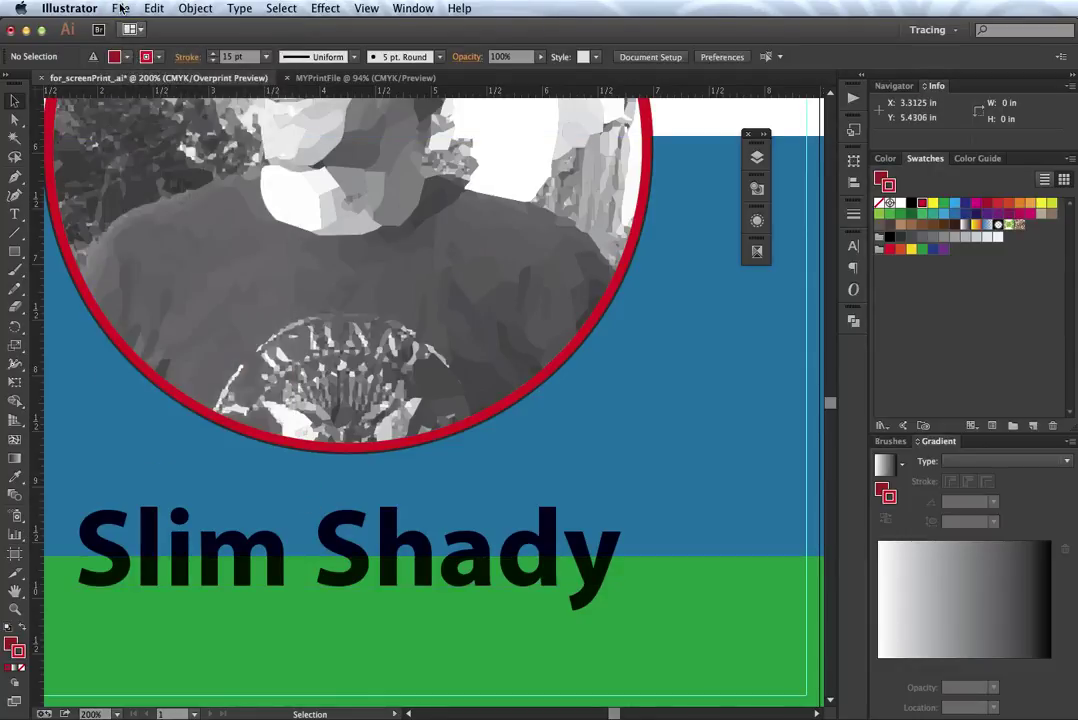
pyautogui.click(120, 8)
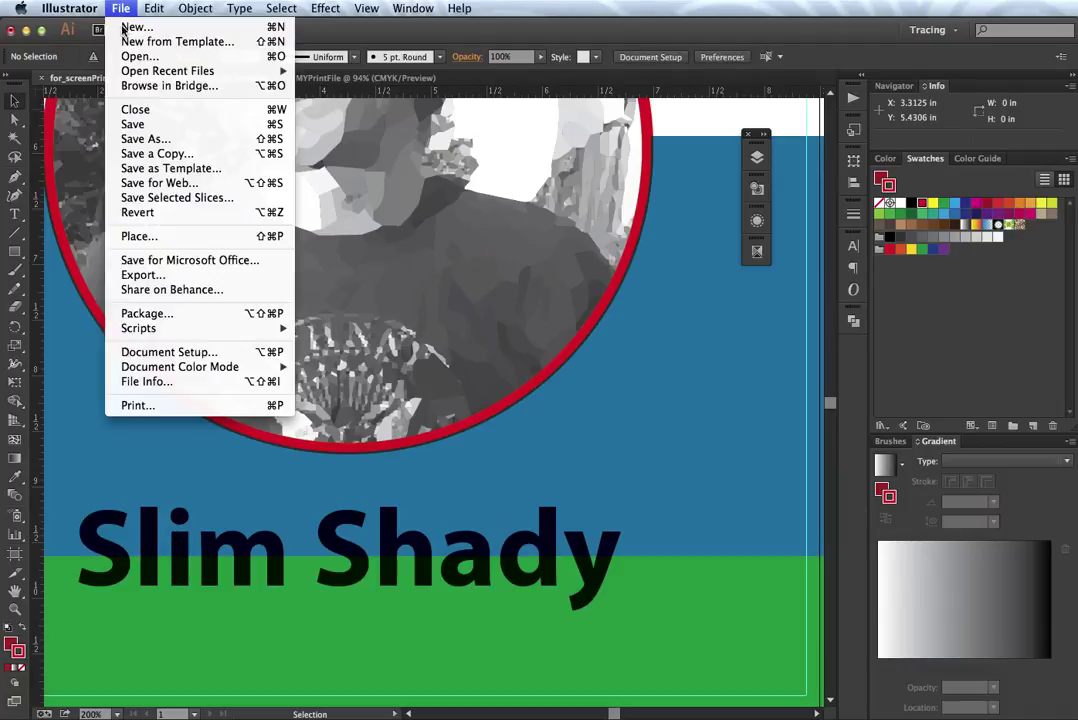
pyautogui.click(140, 138)
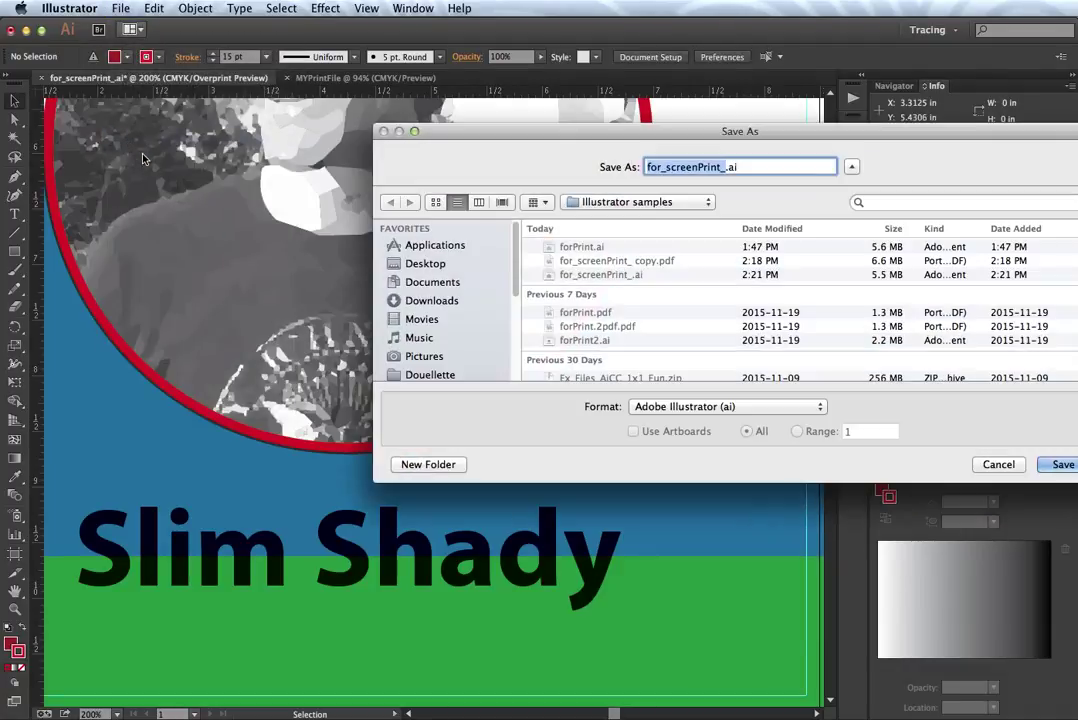
pyautogui.click(722, 167)
pyautogui.write('outlin')
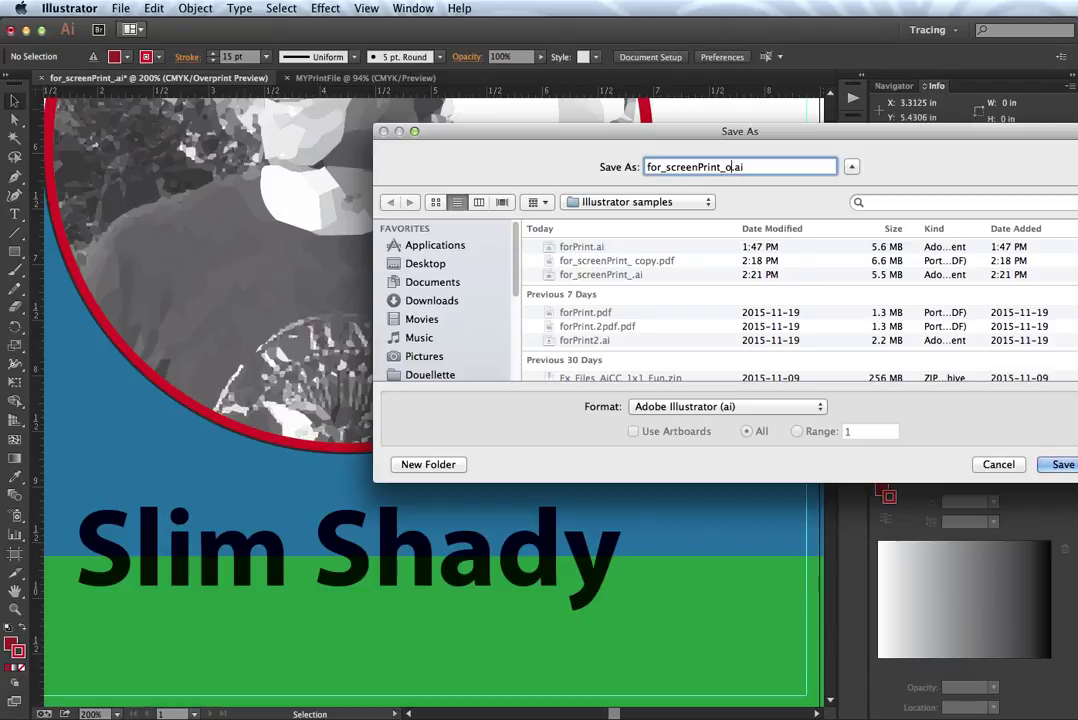
pyautogui.write('e')
pyautogui.press('Return')
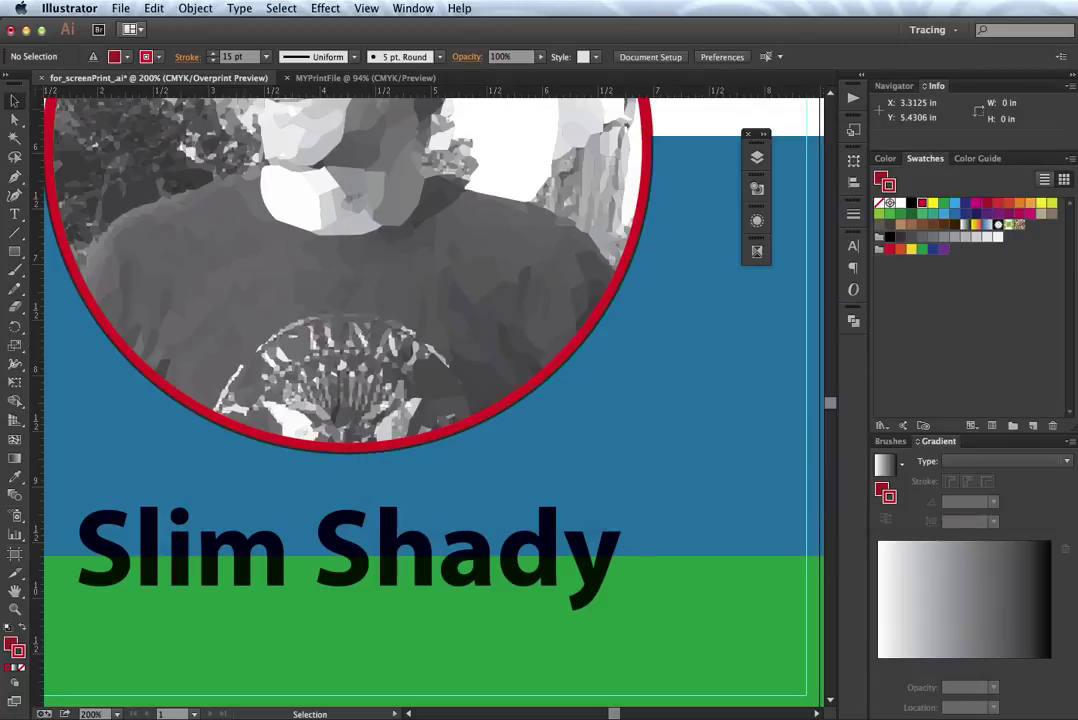
pyautogui.press('Return')
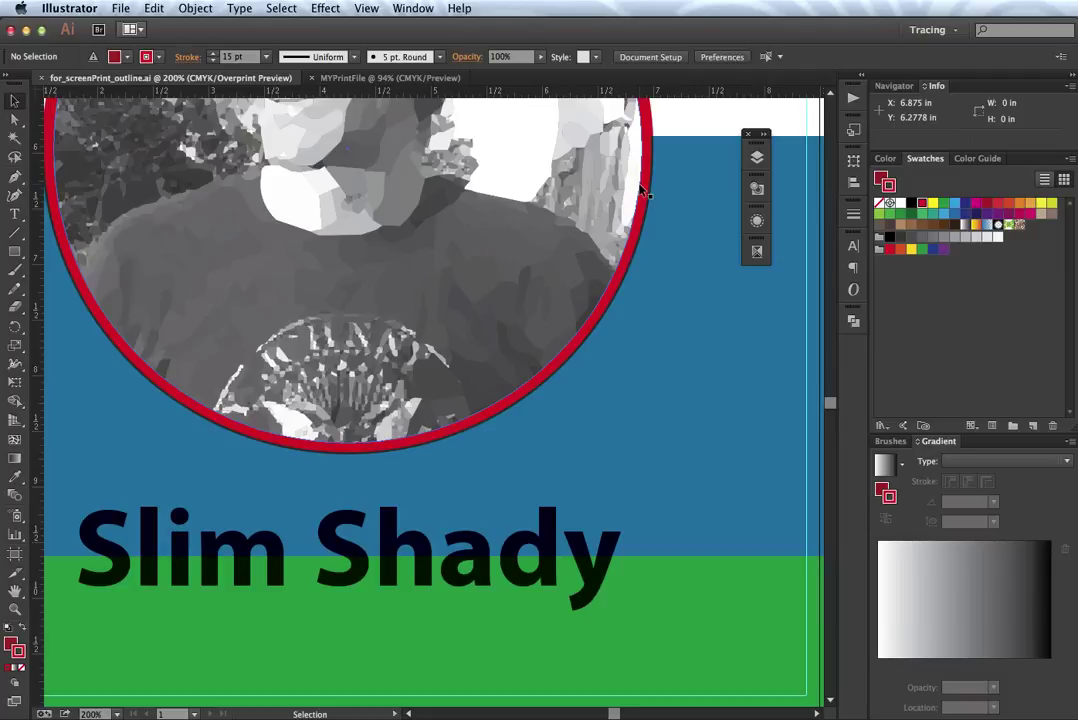
# Select all the artwork, convert its text to outlines and save the document.
pyautogui.press('a')
pyautogui.press('super+a')
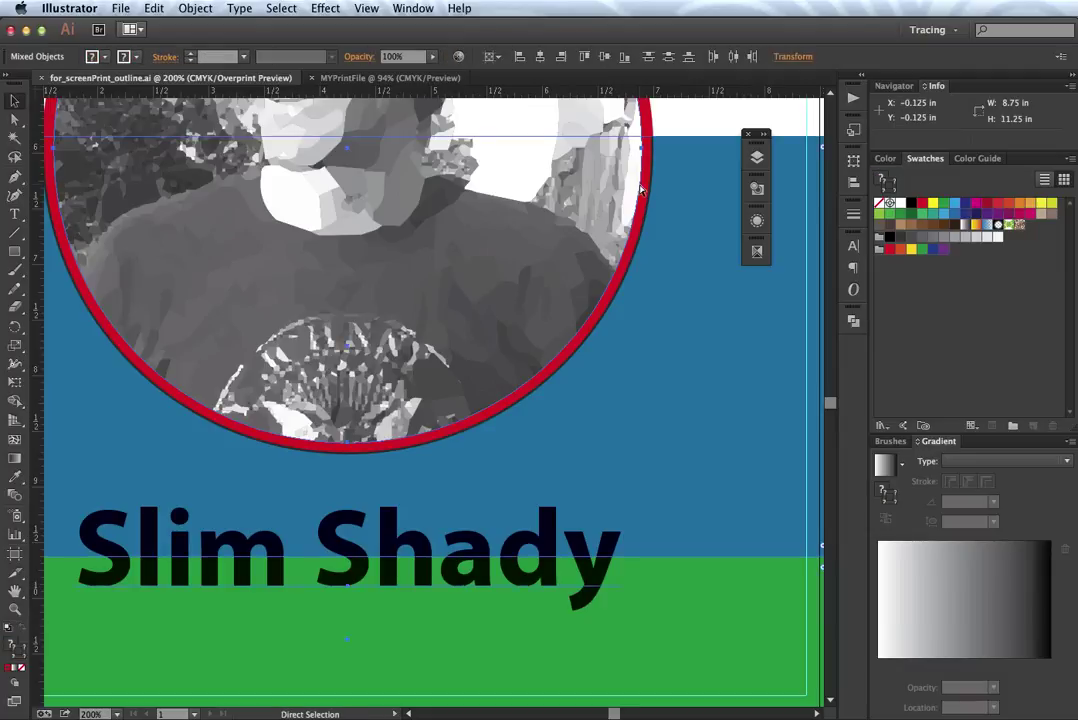
pyautogui.press('v')
pyautogui.click(241, 8)
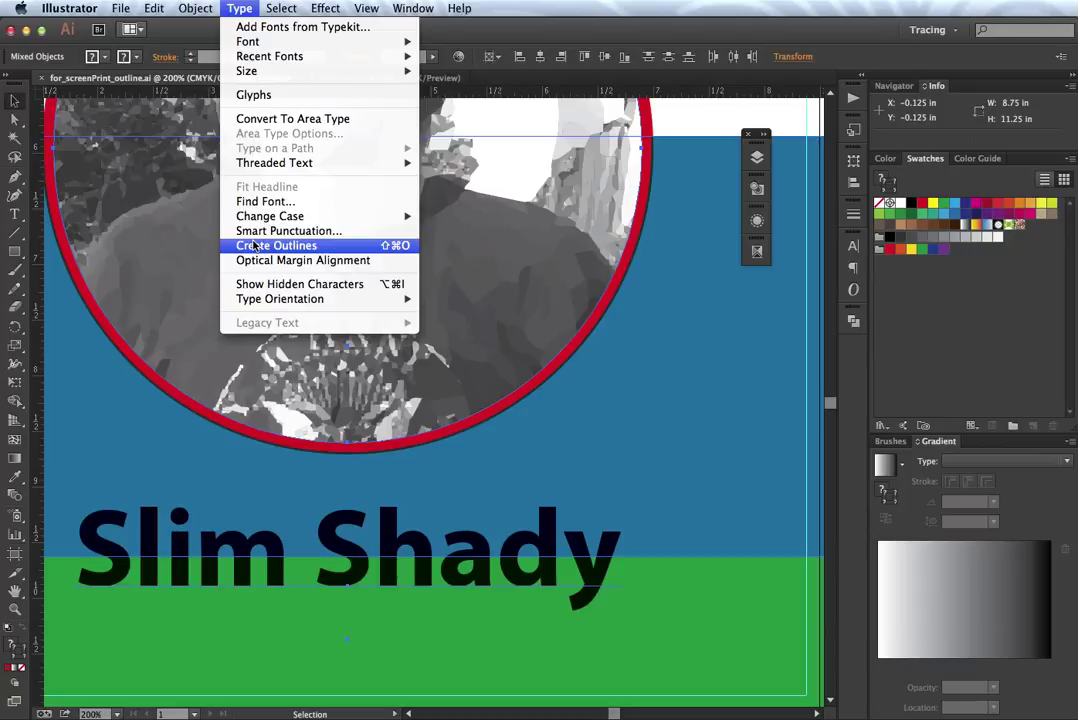
pyautogui.click(357, 249)
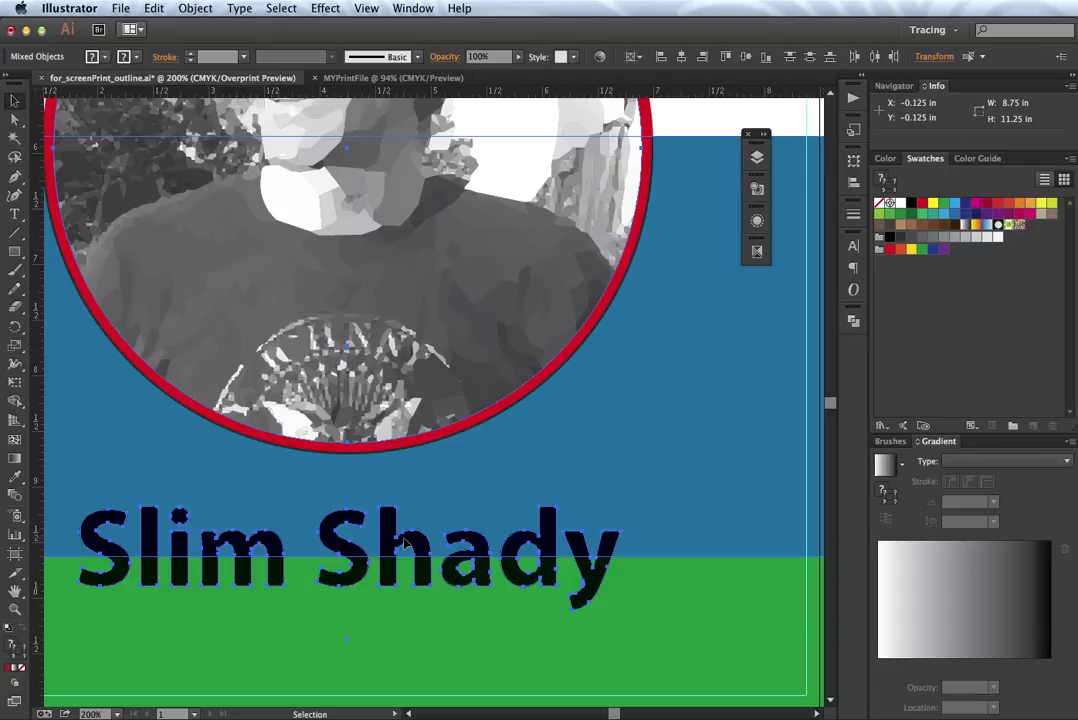
pyautogui.press('a')
pyautogui.press('v')
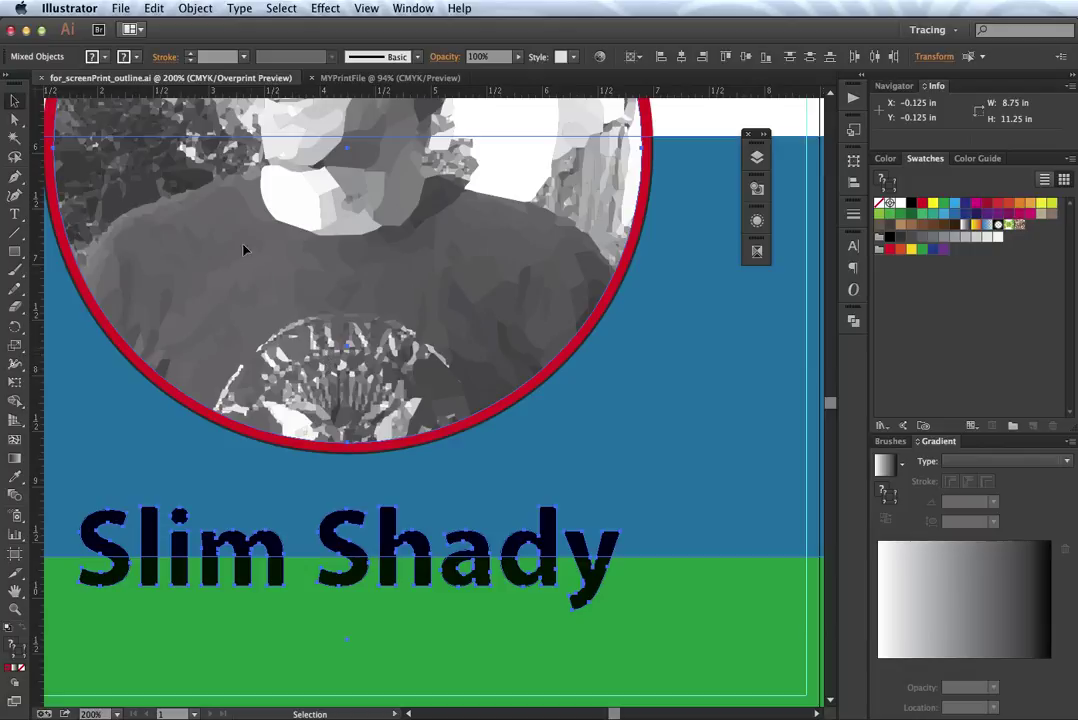
# Save the document under the name for_screenPrint_outline in Adobe PDF format, proceeding to the PDF export options.
pyautogui.click(120, 9)
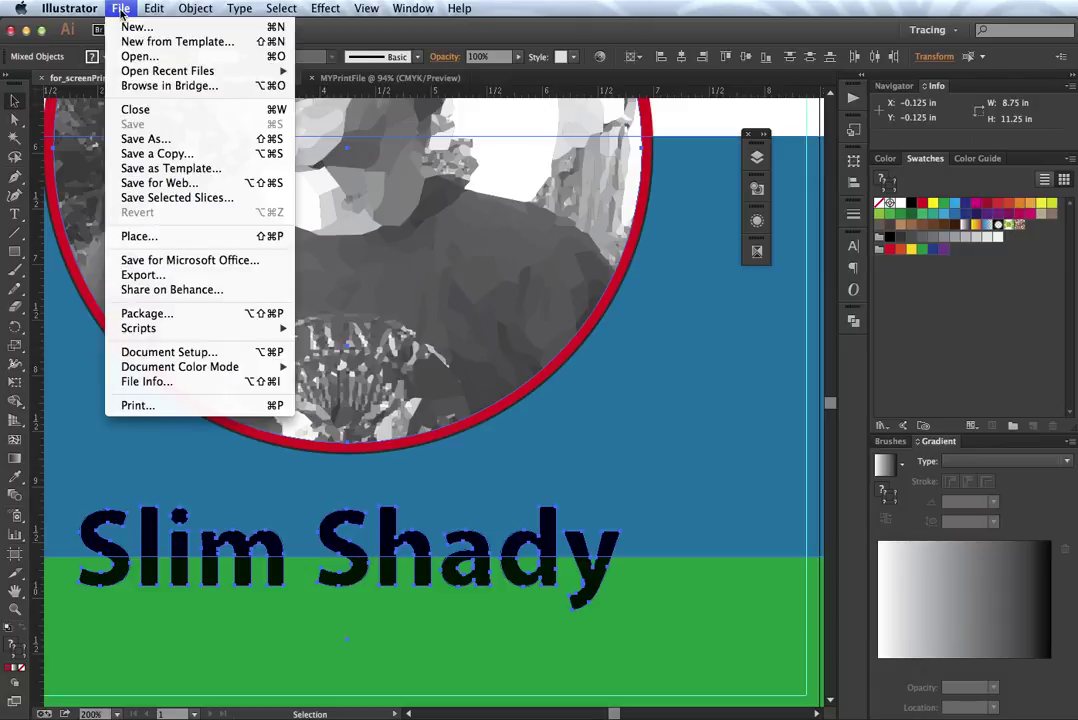
pyautogui.click(147, 140)
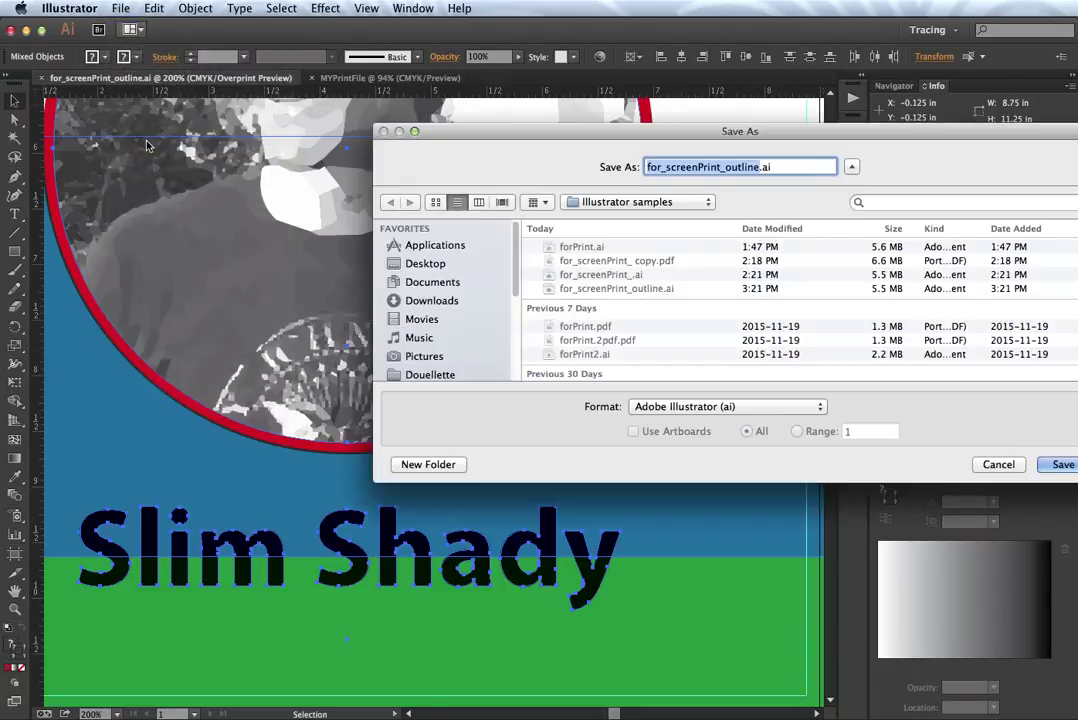
pyautogui.click(650, 407)
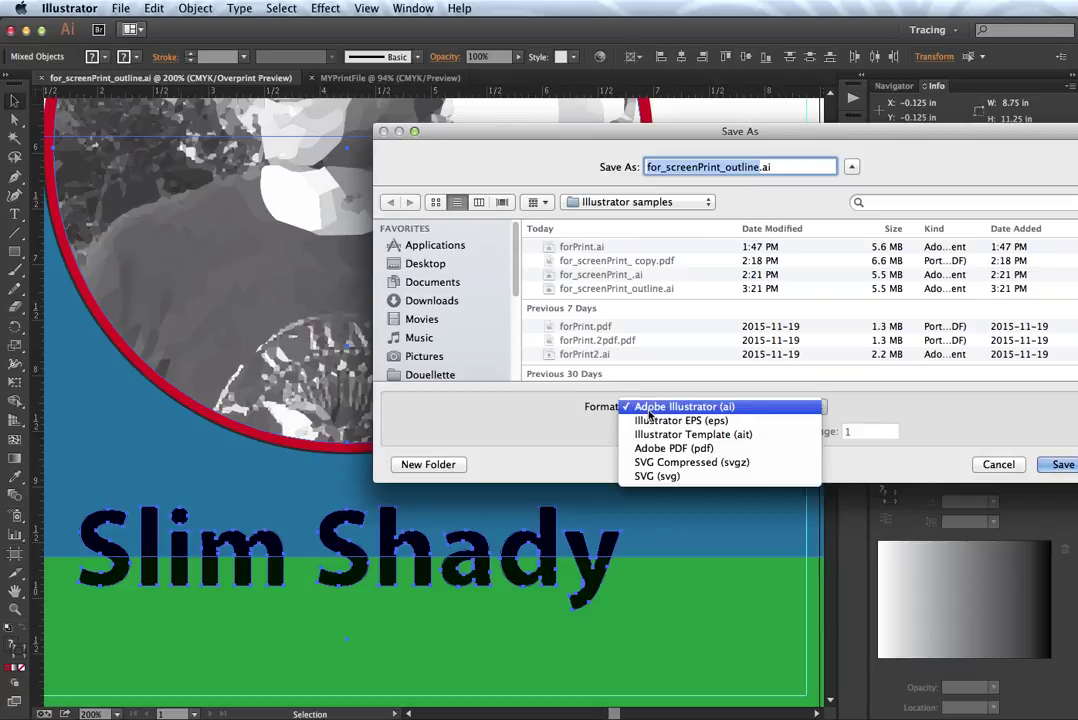
pyautogui.click(656, 449)
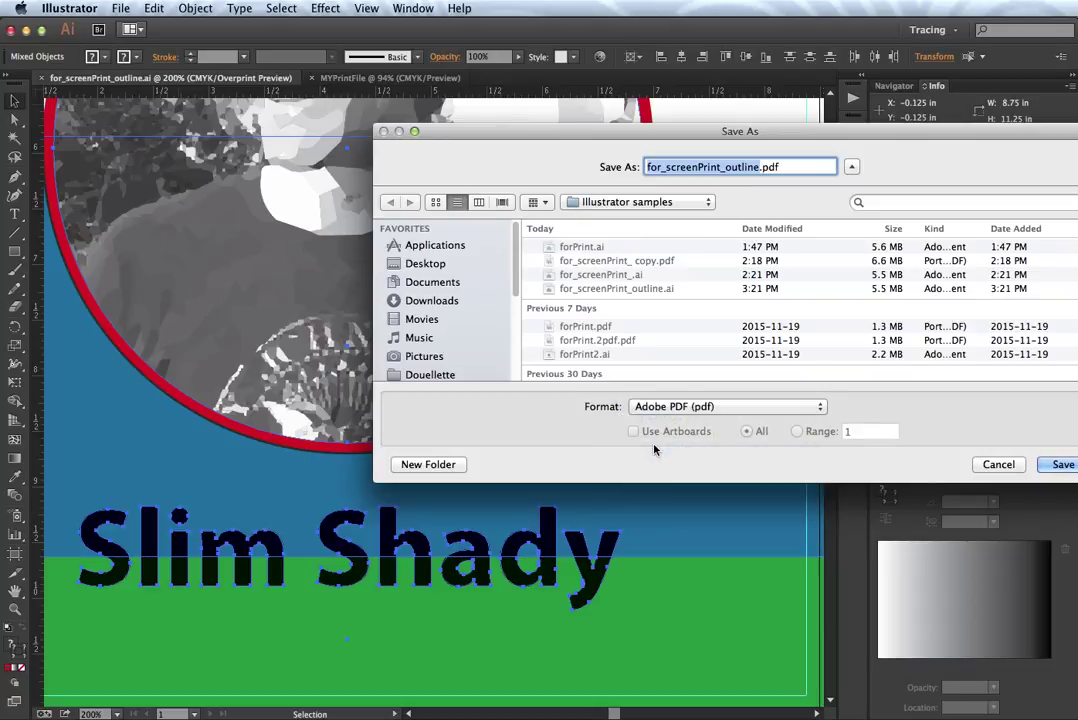
pyautogui.click(1045, 469)
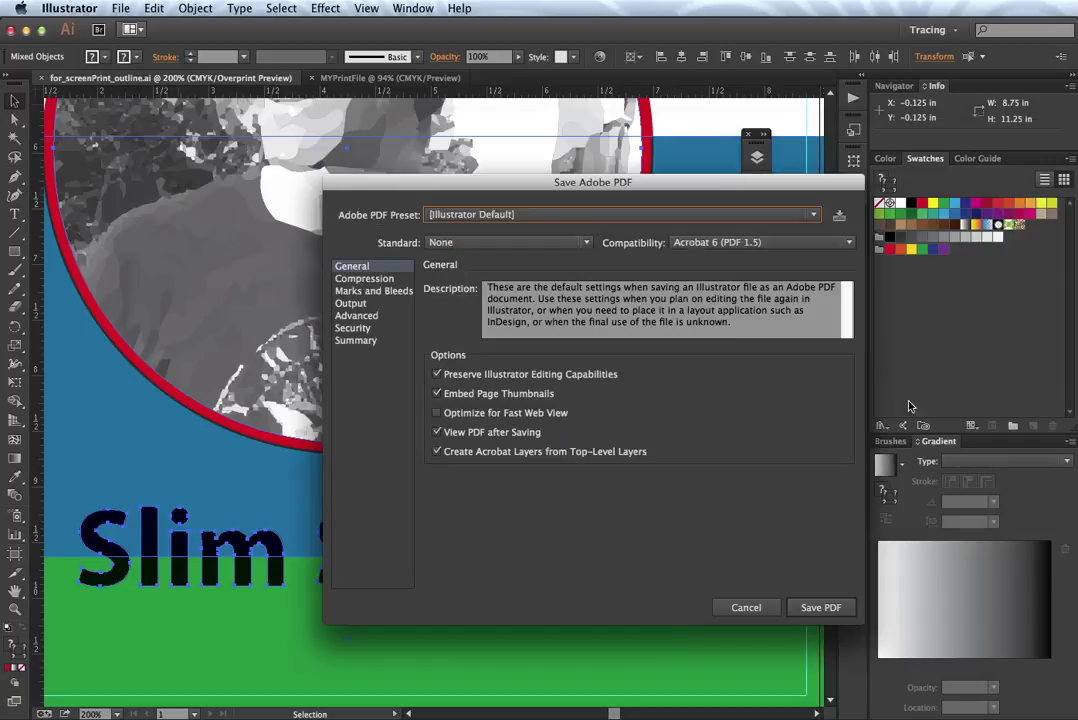
pyautogui.moveTo(624, 197); pyautogui.dragTo(566, 160)
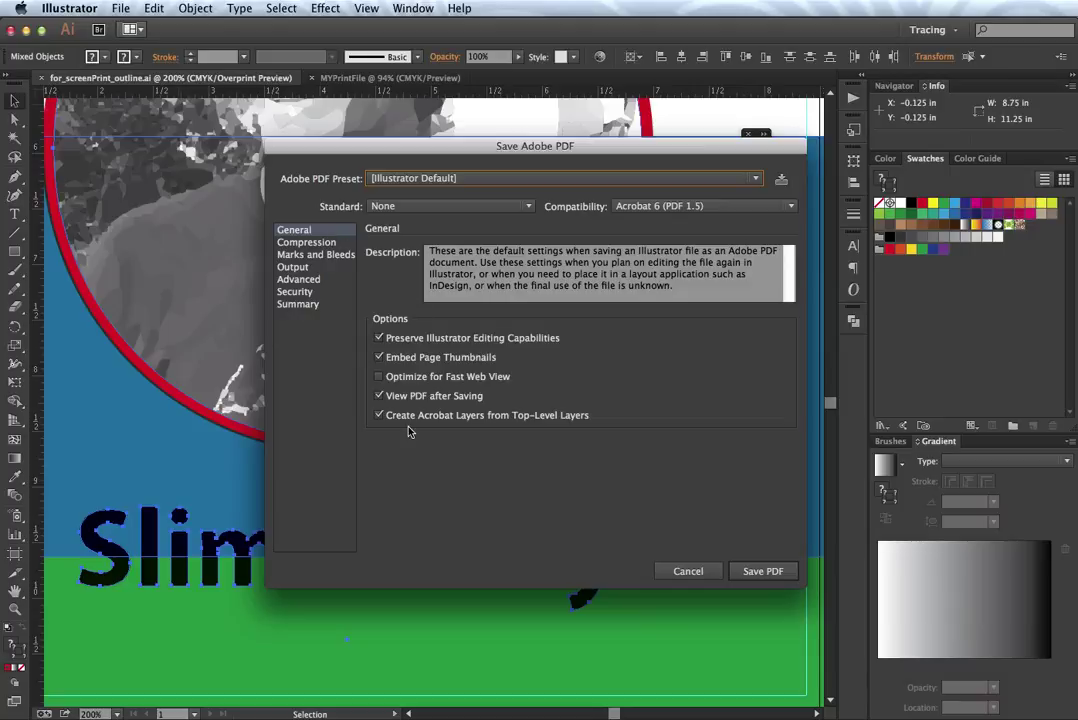
# Turn off compression of text and line art for the PDF and enable all printer's marks.
pyautogui.click(333, 243)
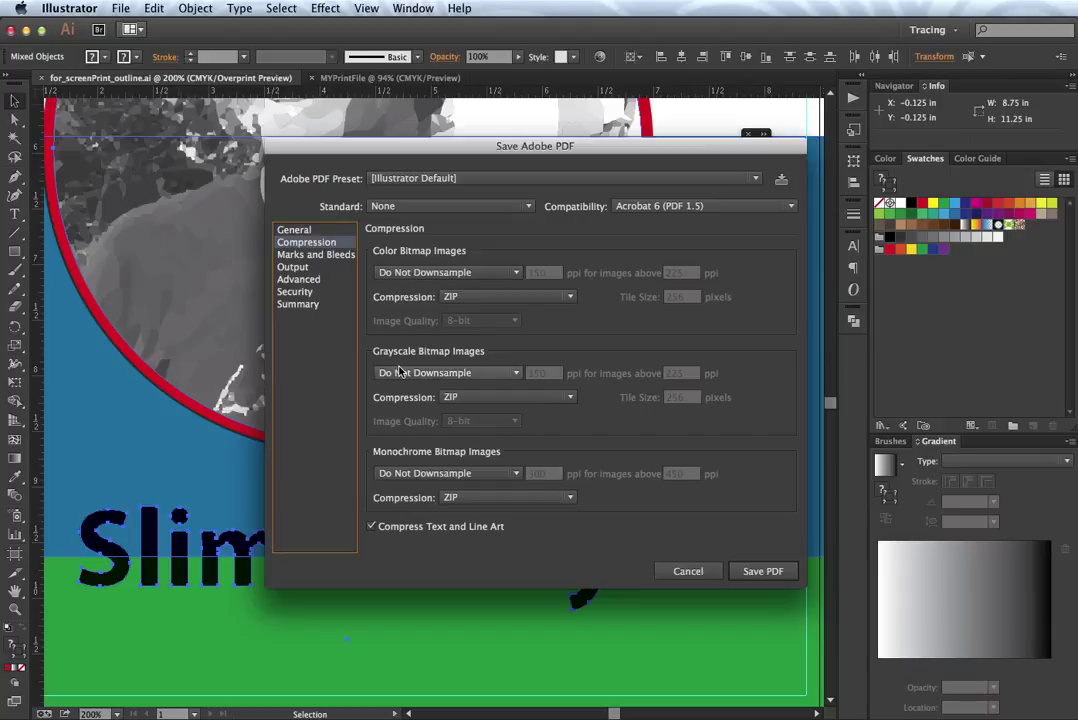
pyautogui.click(372, 530)
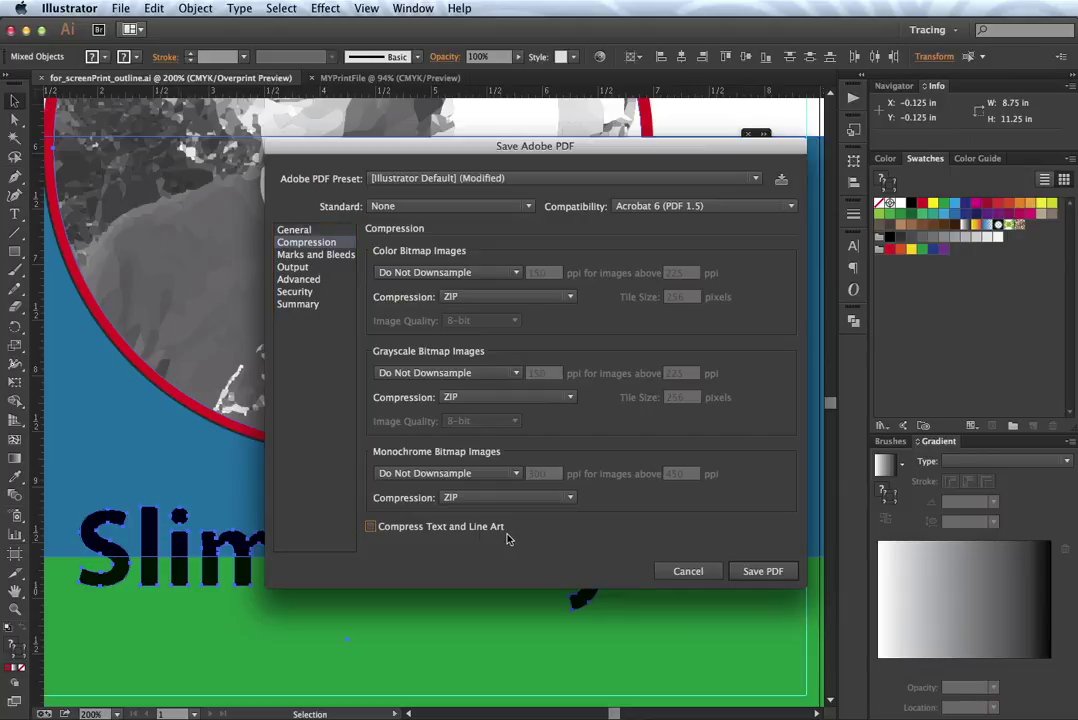
pyautogui.click(330, 255)
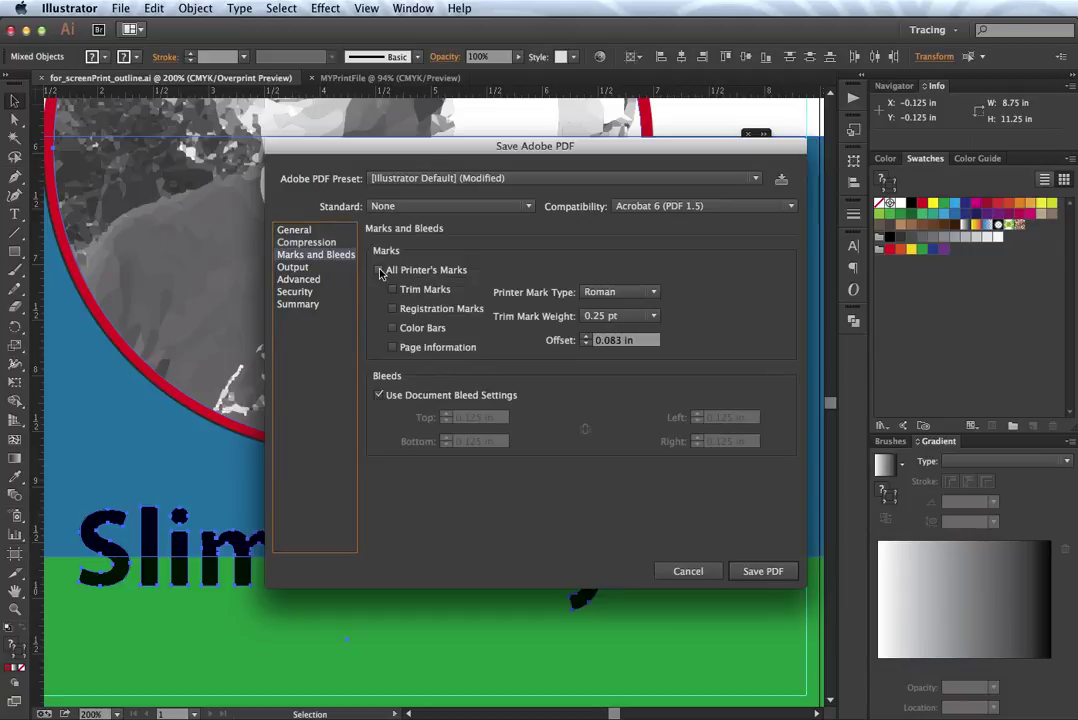
pyautogui.click(380, 270)
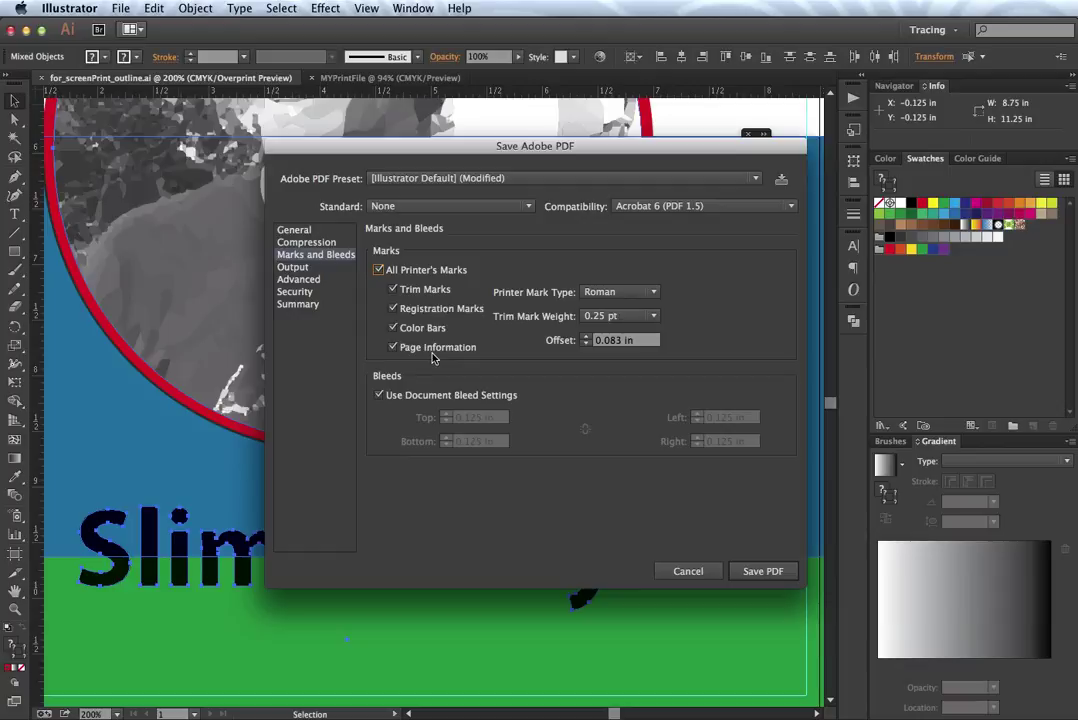
# Review the PDF's output, advanced, security and summary settings without changing them, and save the PDF.
pyautogui.click(313, 268)
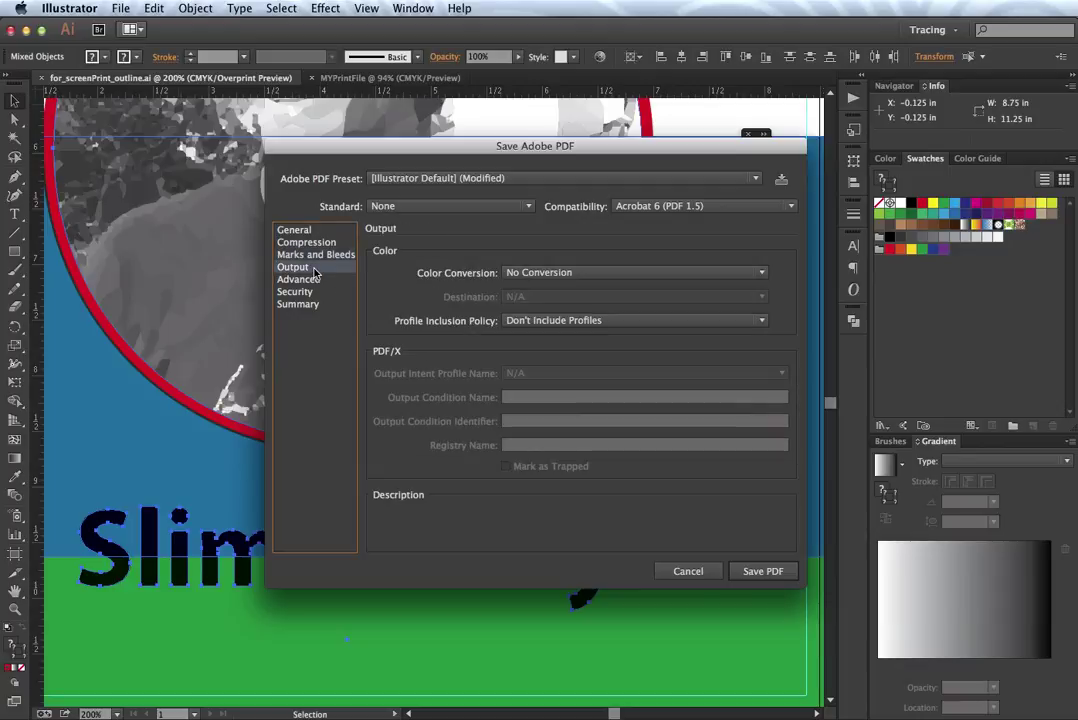
pyautogui.click(300, 279)
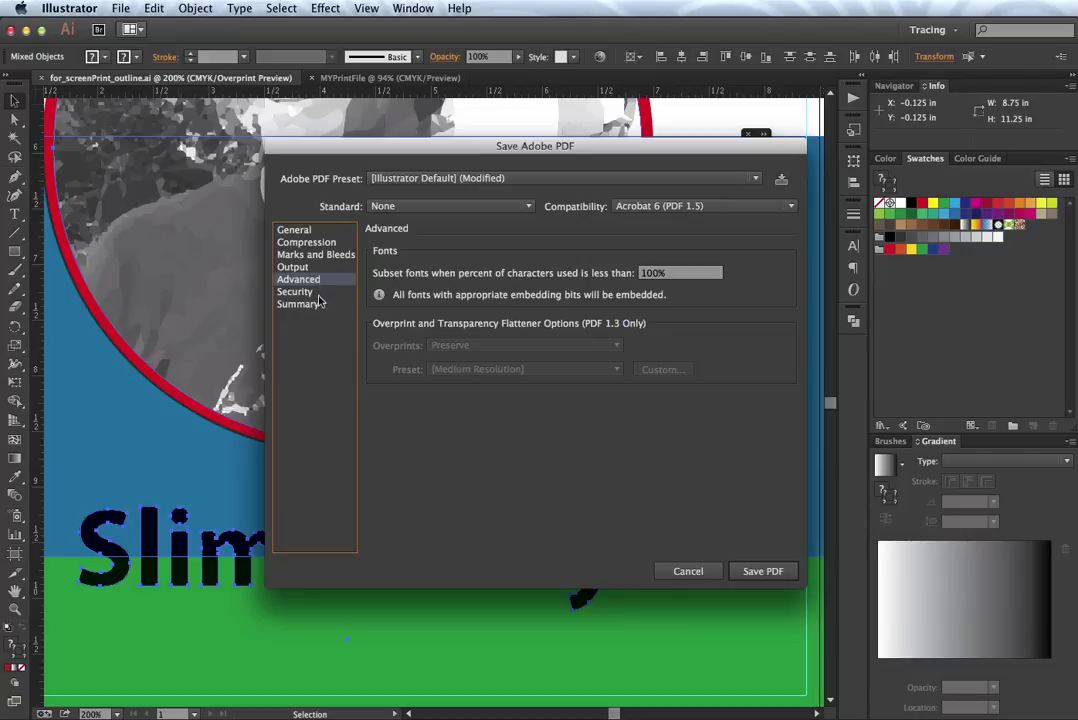
pyautogui.click(318, 293)
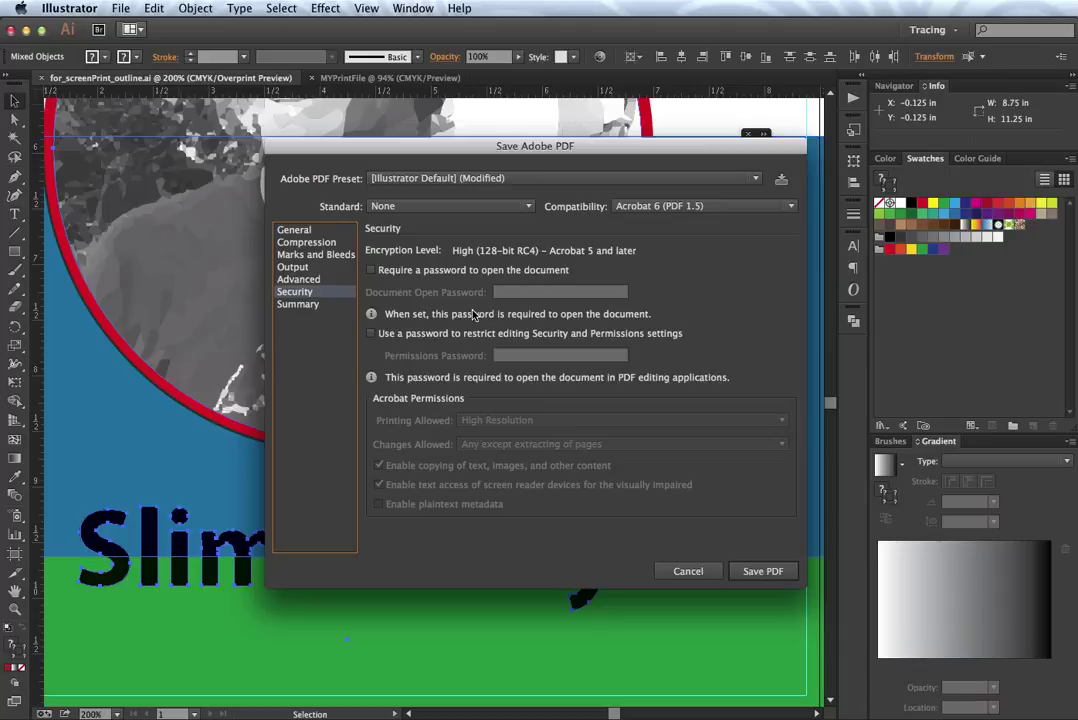
pyautogui.click(300, 305)
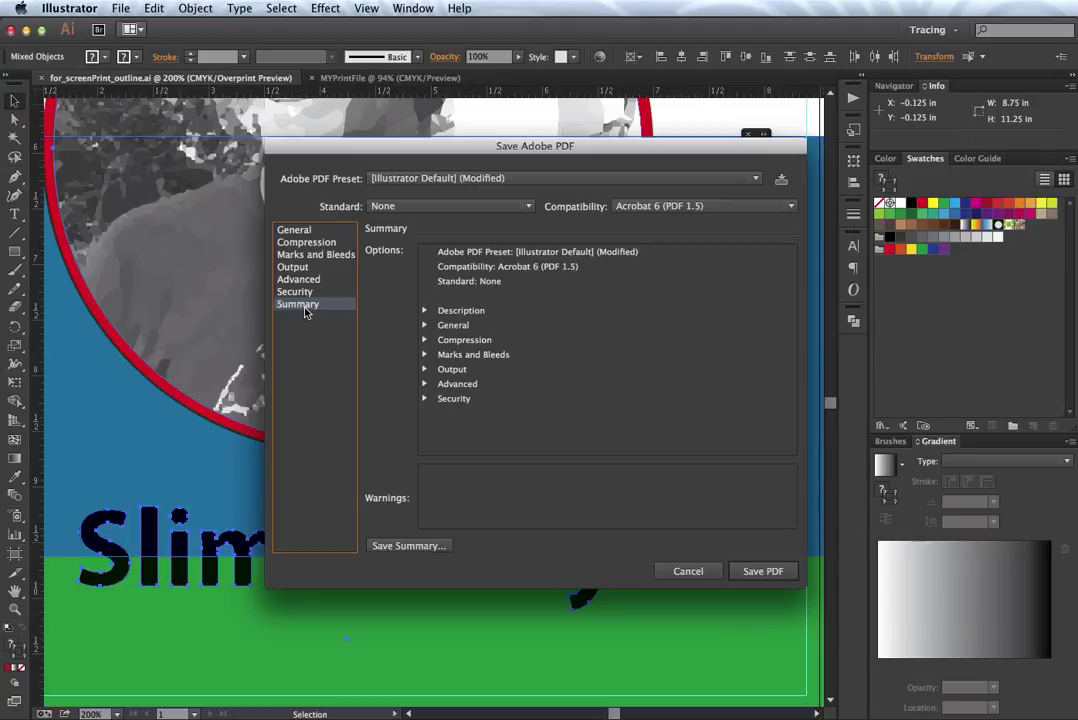
pyautogui.click(745, 572)
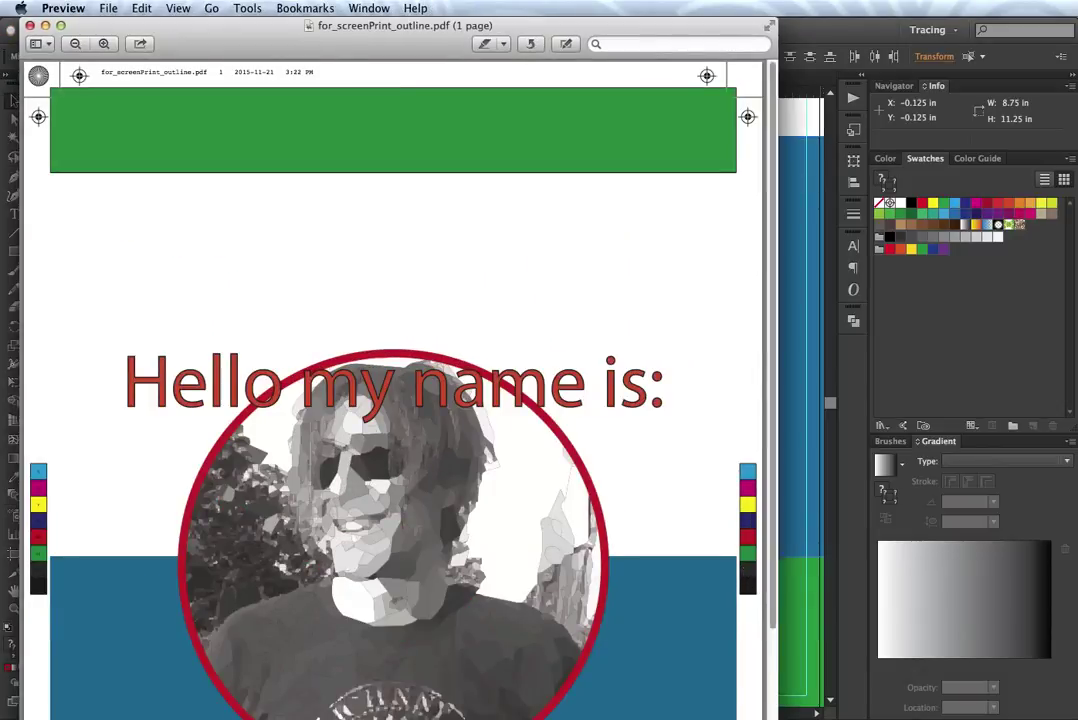
# Enlarge the Preview window slightly and examine the saved PDF's registration marks, trim marks, color bars and bleed from end to end.
pyautogui.moveTo(776, 716); pyautogui.dragTo(794, 697)
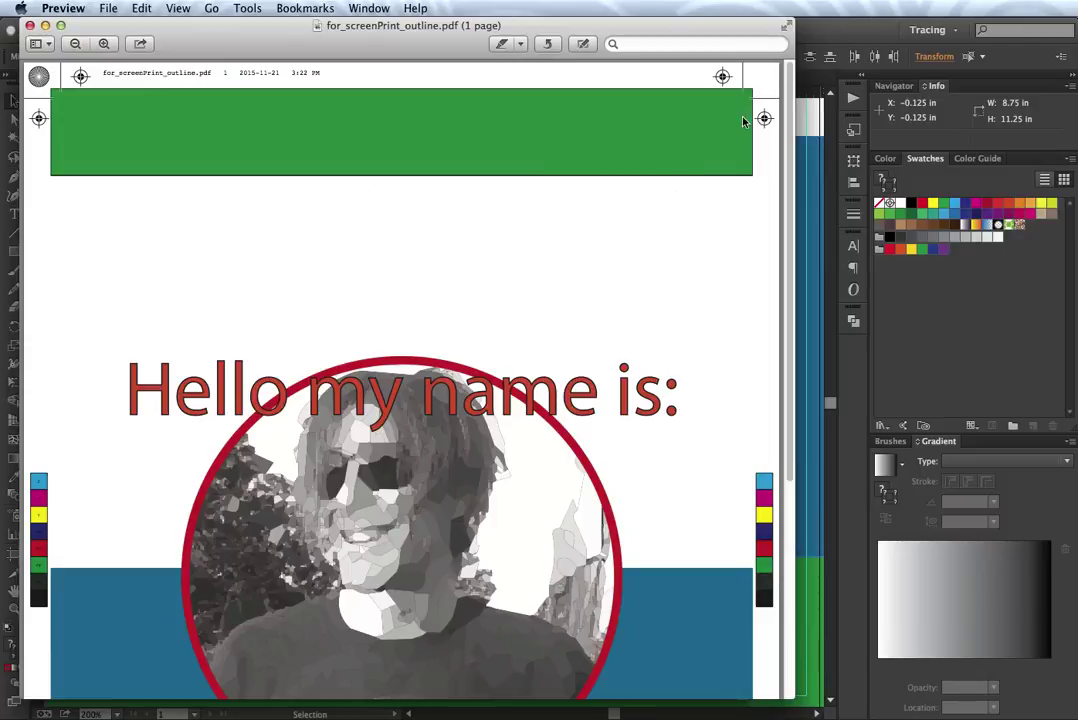
pyautogui.scroll(-8, 716, 370)
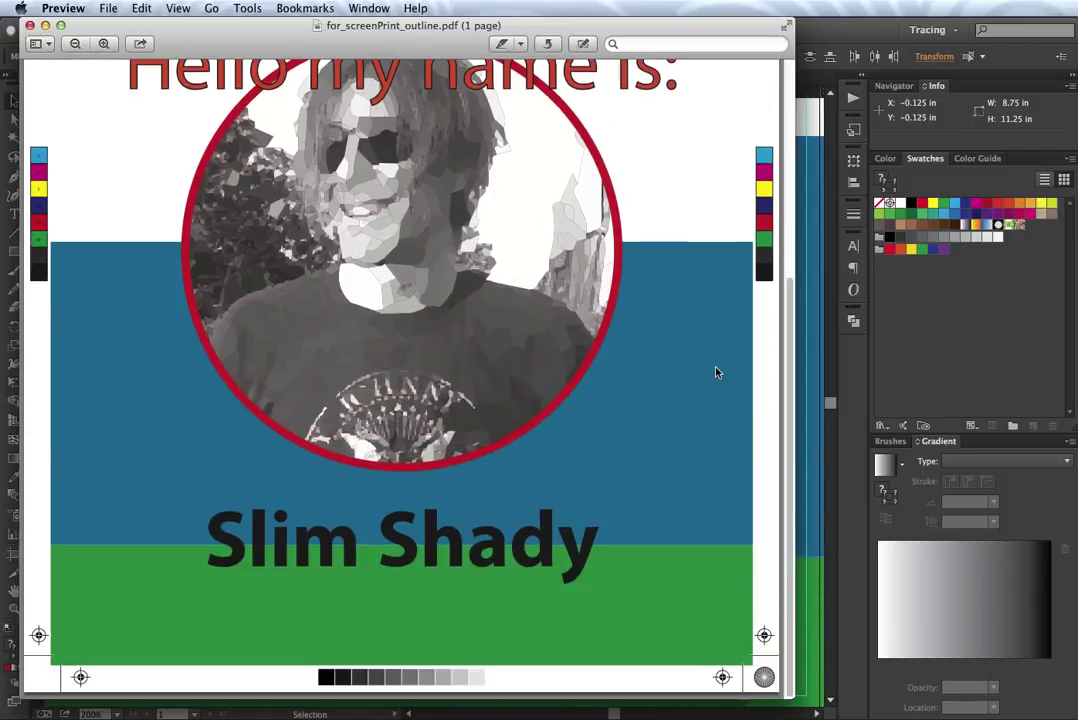
pyautogui.scroll(8, 700, 390)
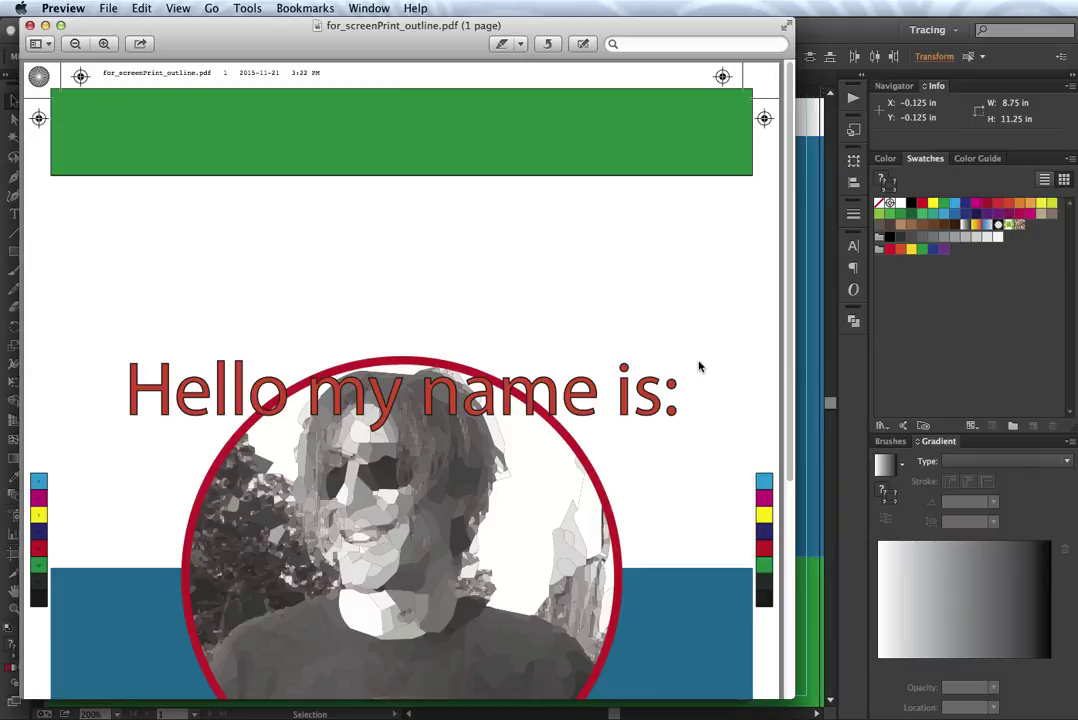
pyautogui.scroll(-6, 690, 366)
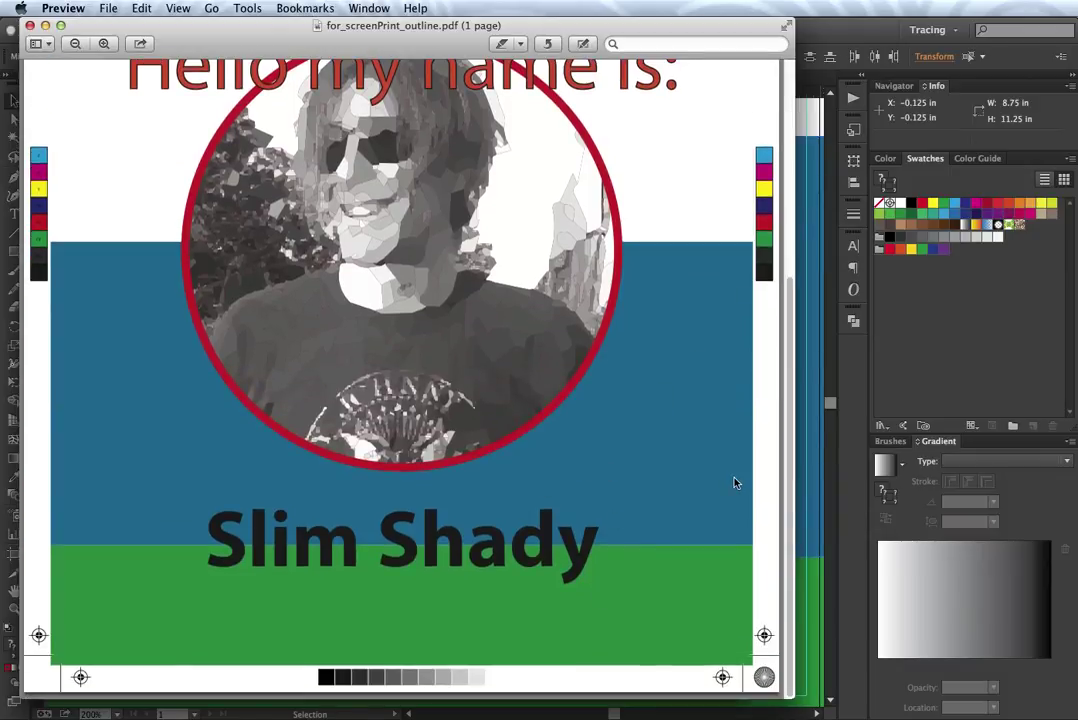